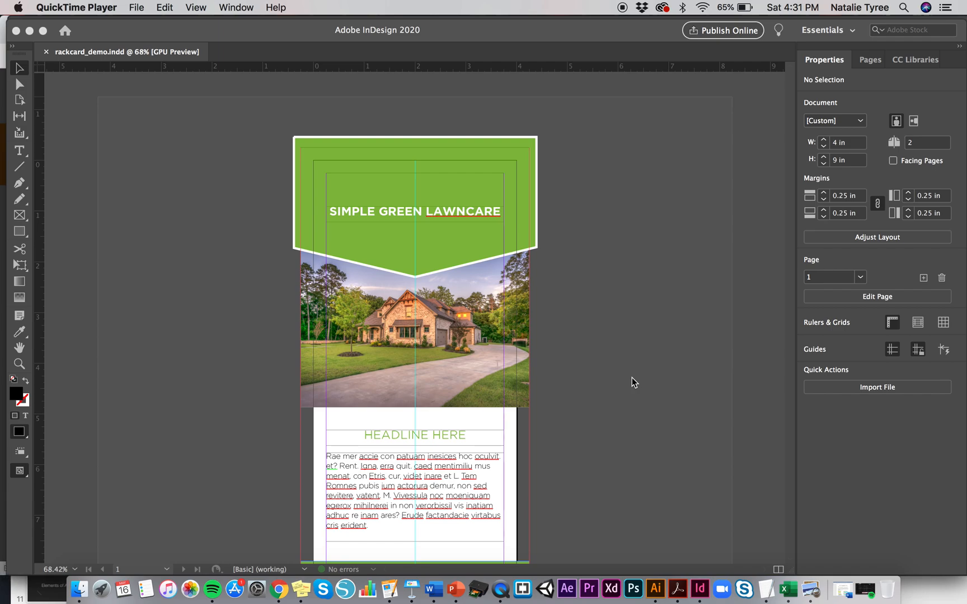
pyautogui.scroll(-2, 665, 335)
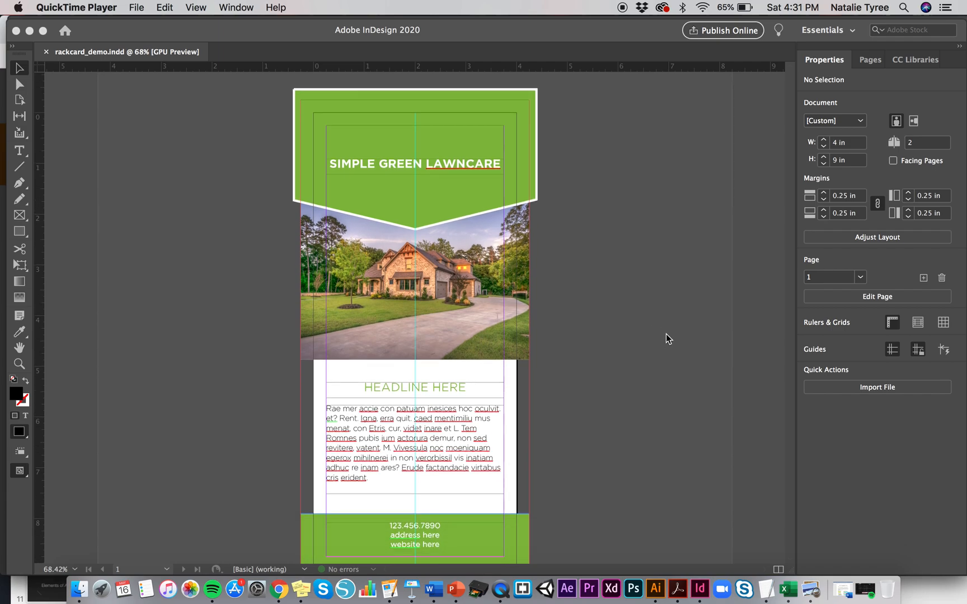
pyautogui.scroll(-10, 542, 340)
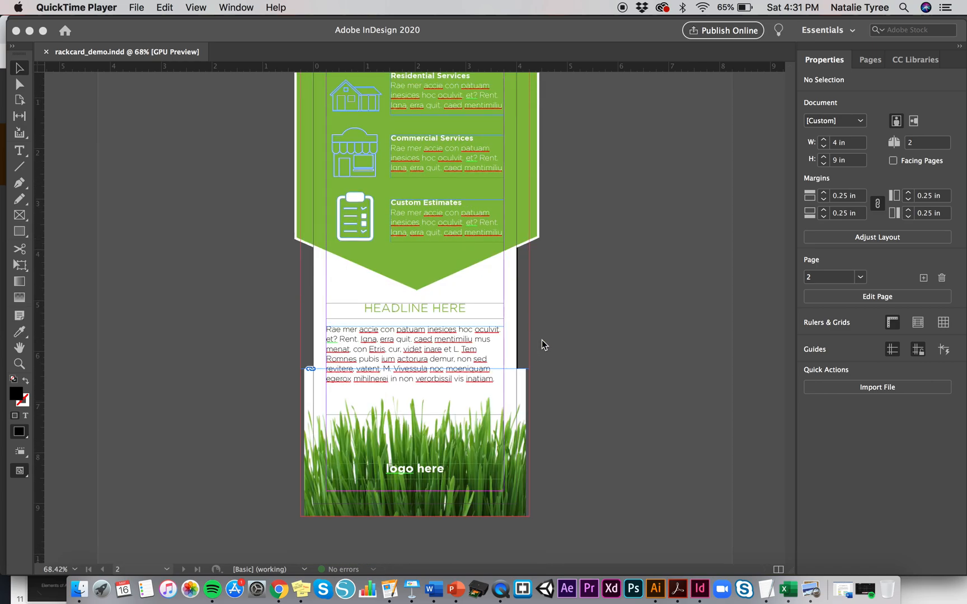
pyautogui.scroll(10, 619, 342)
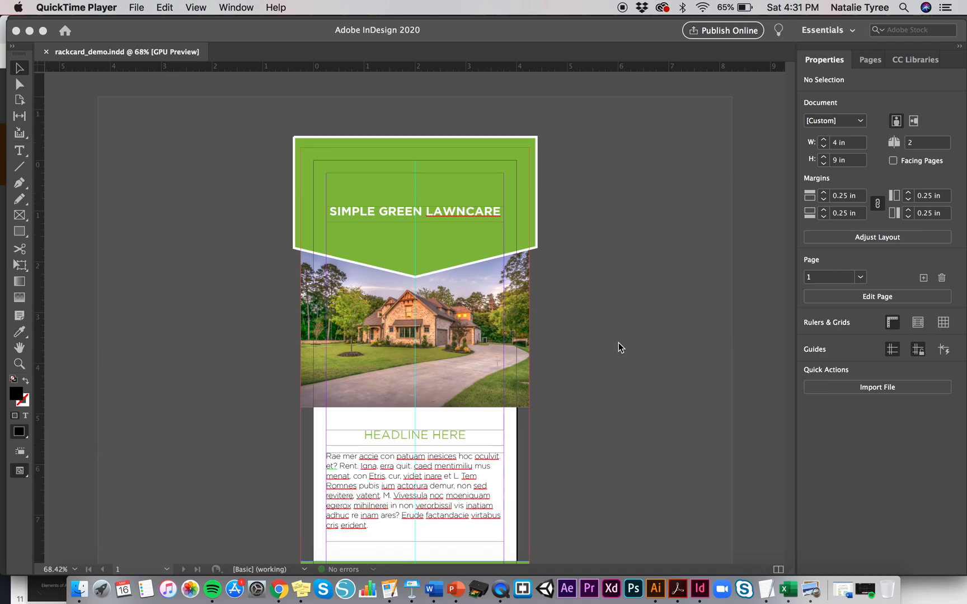
# Create a new two-page document from the recent Custom 4 x 9 in preset, with 0.25 in margins and no facing pages
pyautogui.click(137, 8)
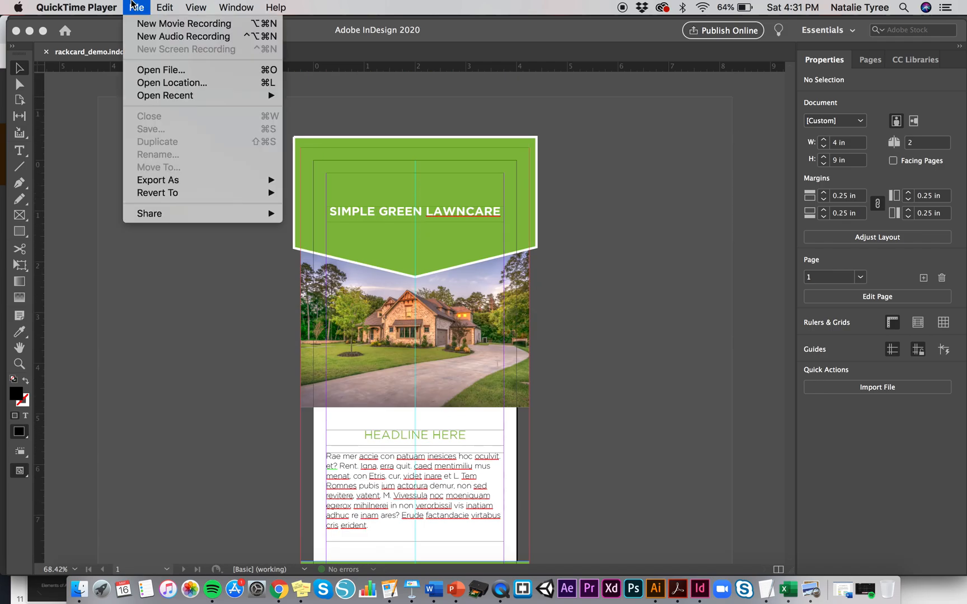
pyautogui.moveTo(76, 7)
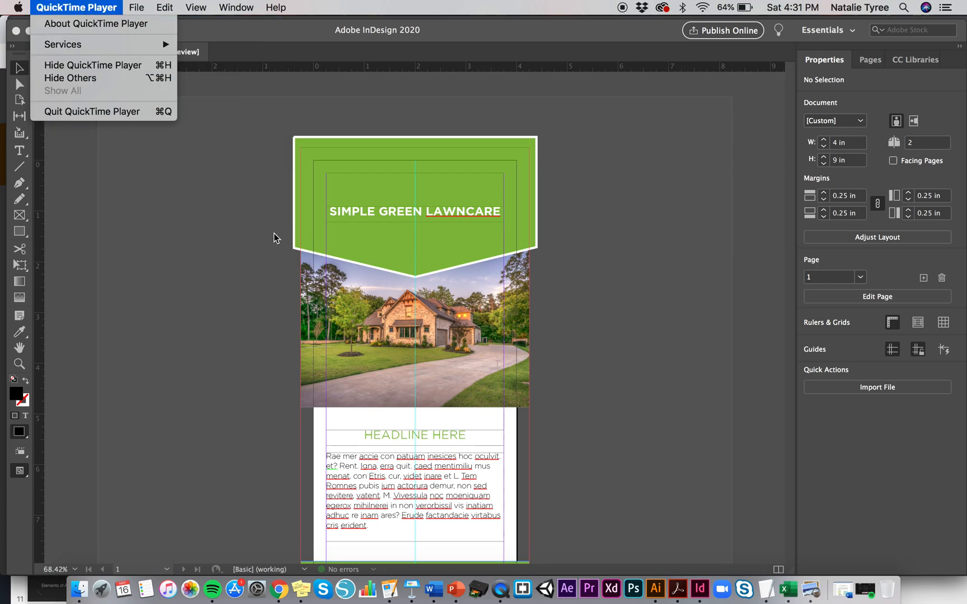
pyautogui.click(223, 232)
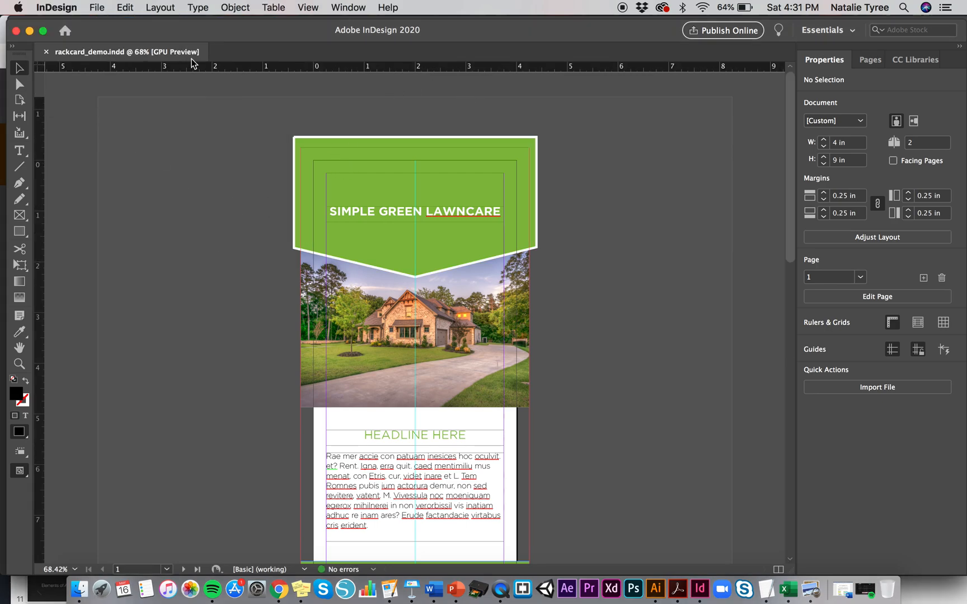
pyautogui.click(99, 7)
pyautogui.moveTo(196, 24)
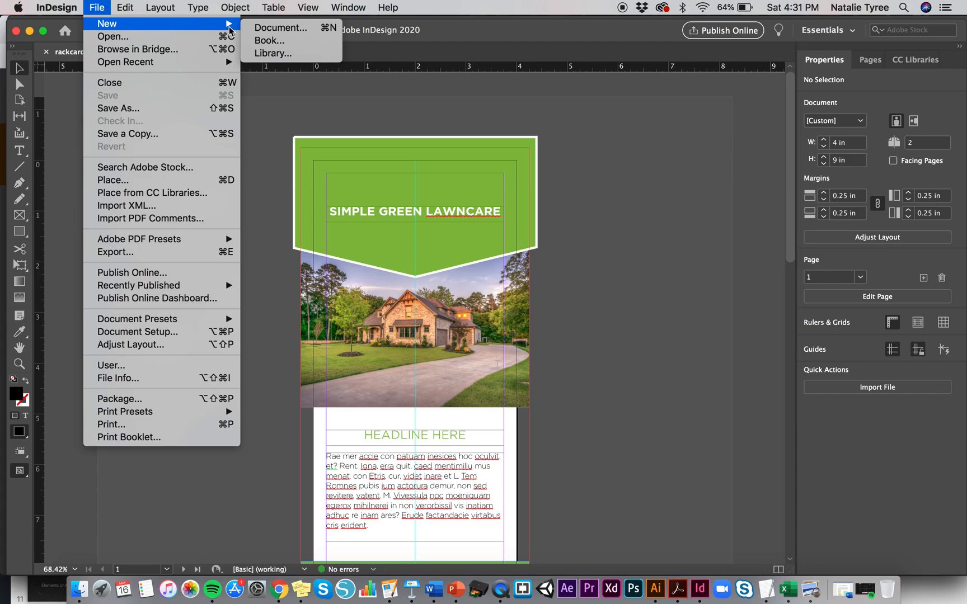
pyautogui.click(280, 33)
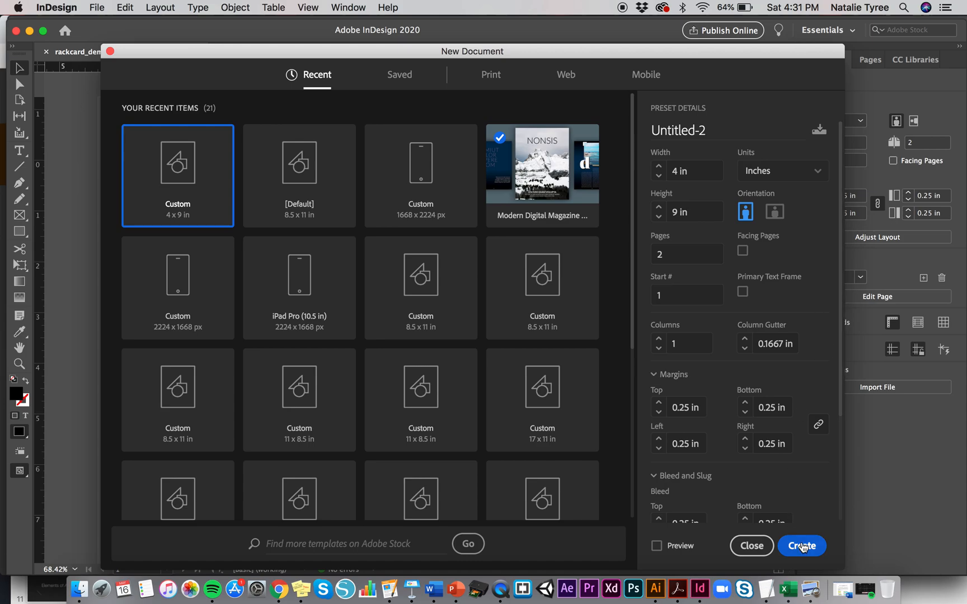
pyautogui.click(801, 547)
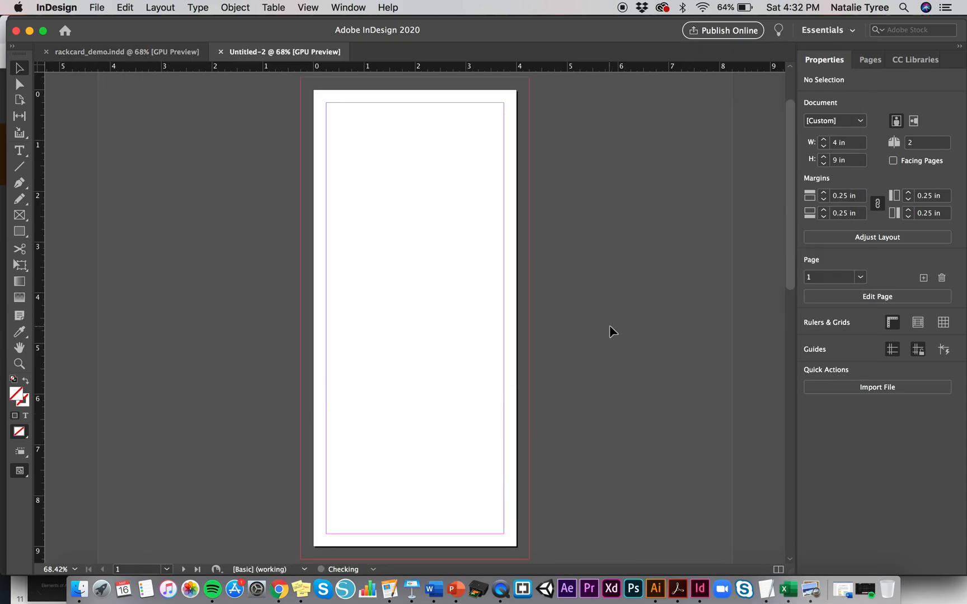
pyautogui.scroll(10, 609, 324)
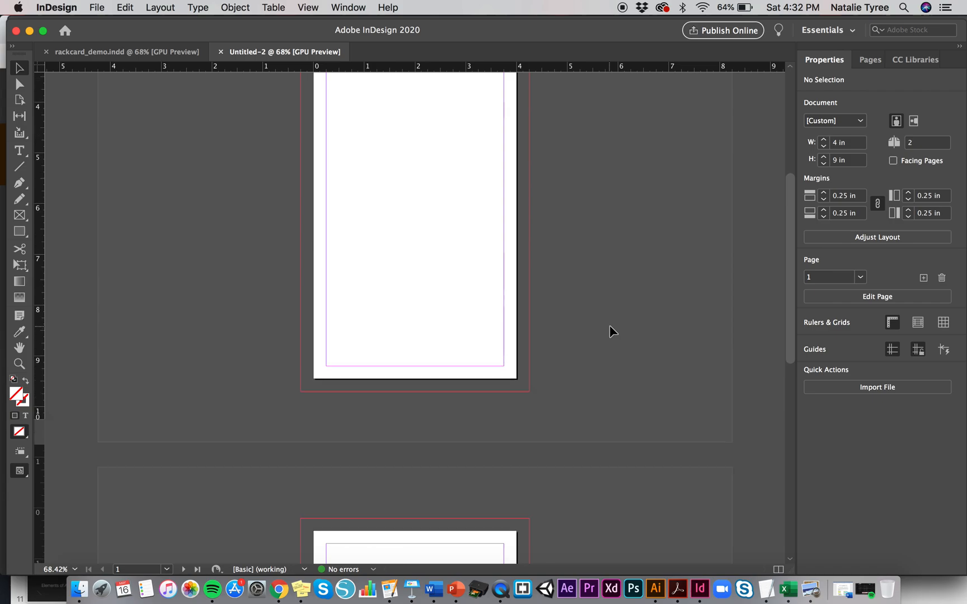
pyautogui.scroll(2, 609, 331)
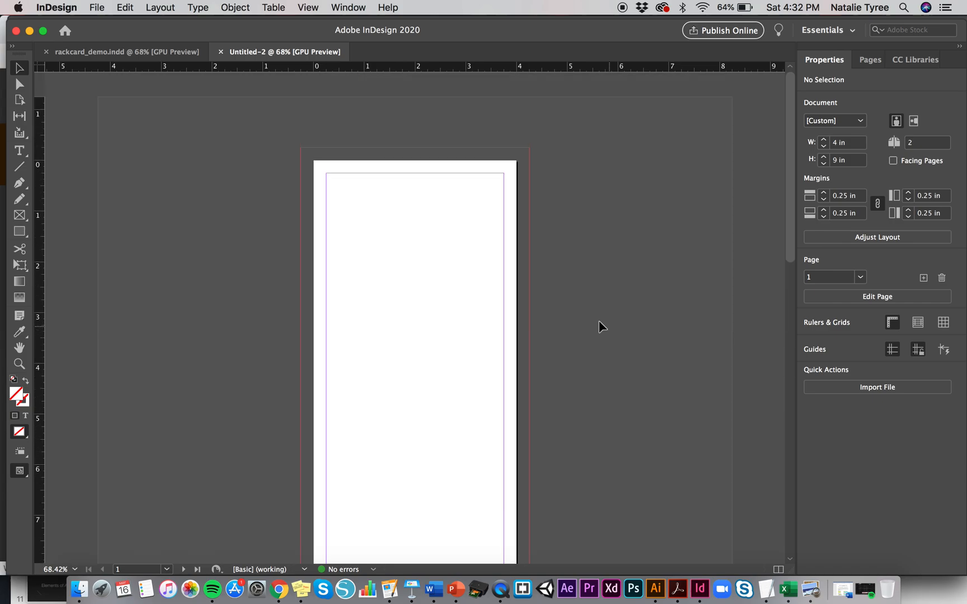
# Examine the layout of both pages of the finished rack card in rackcard_demo.indd
pyautogui.click(160, 52)
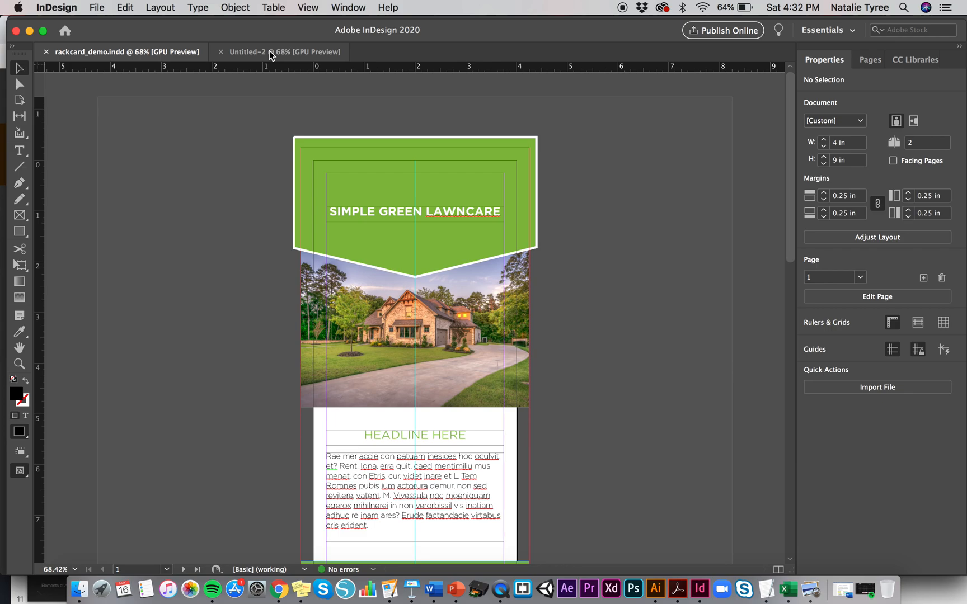
pyautogui.scroll(-3, 538, 266)
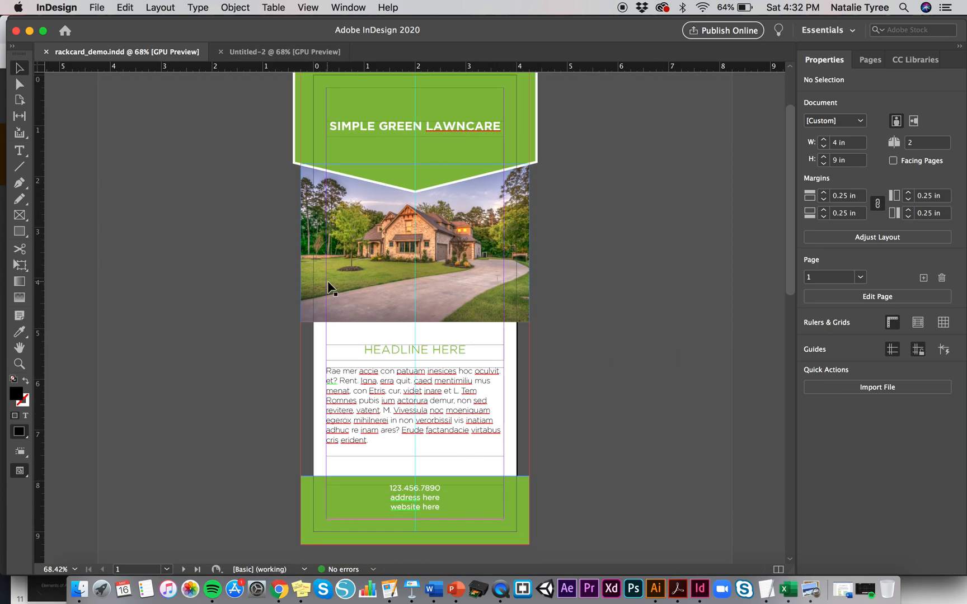
pyautogui.scroll(1, 183, 280)
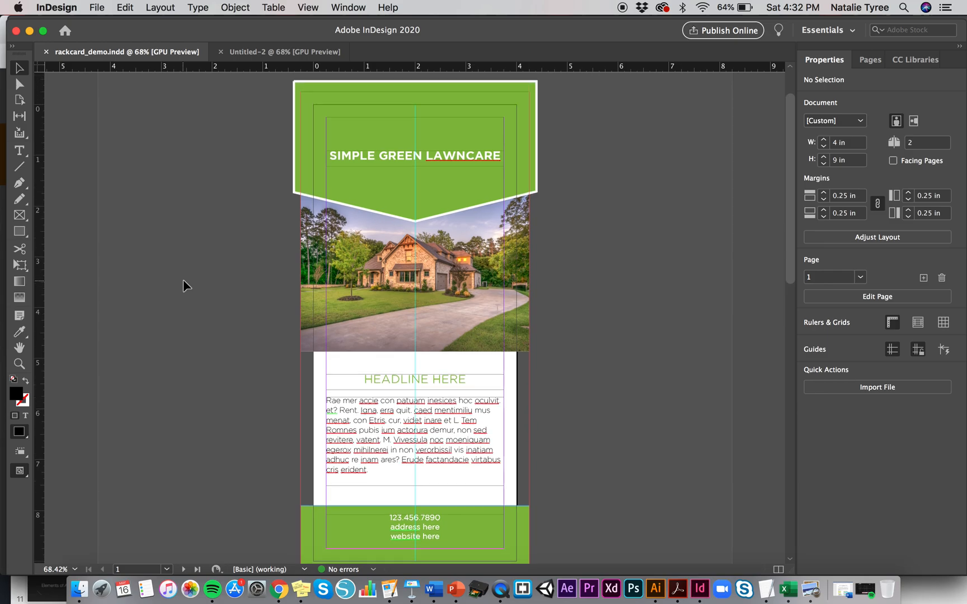
pyautogui.scroll(-10, 183, 280)
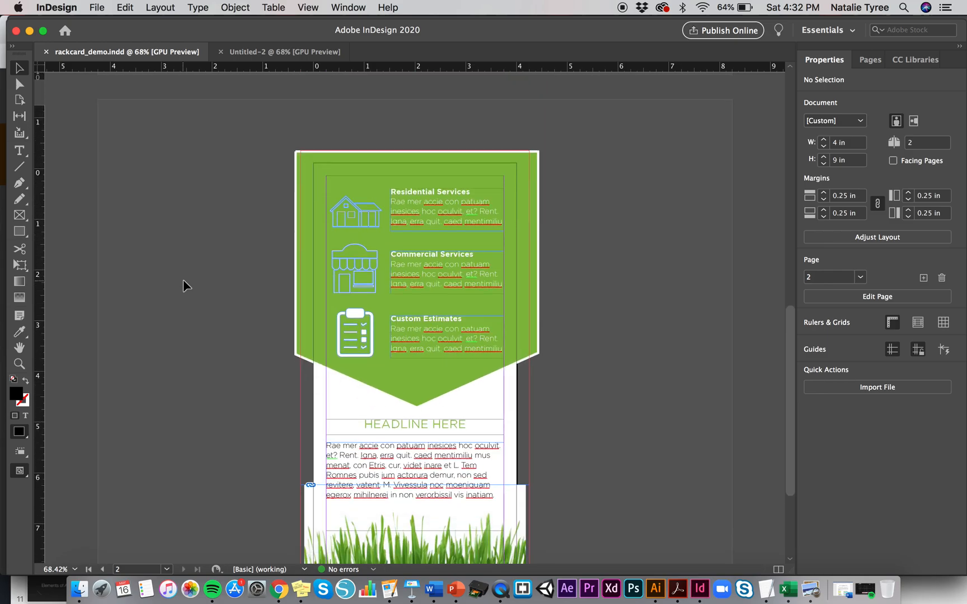
pyautogui.scroll(-3, 183, 280)
pyautogui.scroll(12, 183, 280)
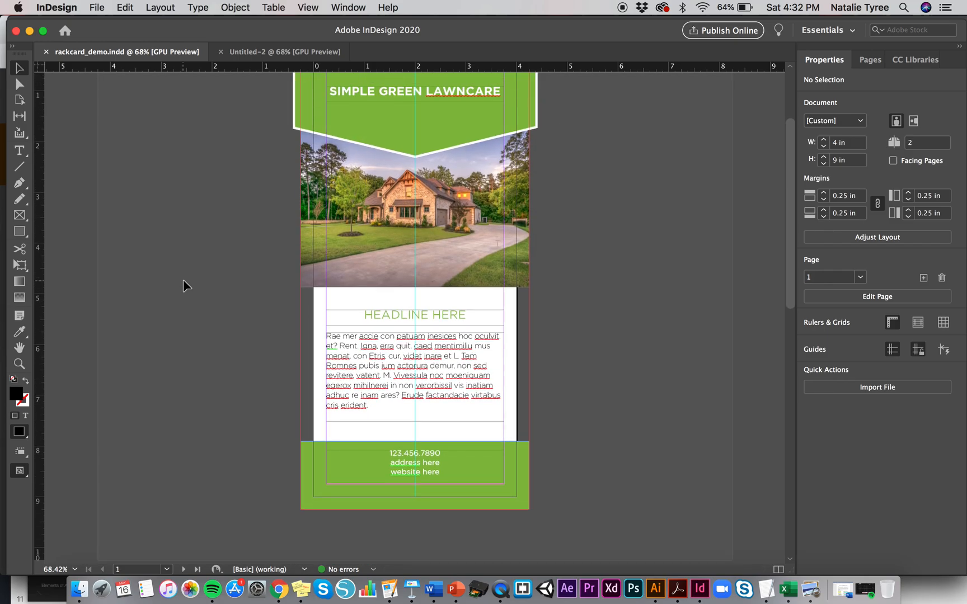
pyautogui.scroll(1, 183, 280)
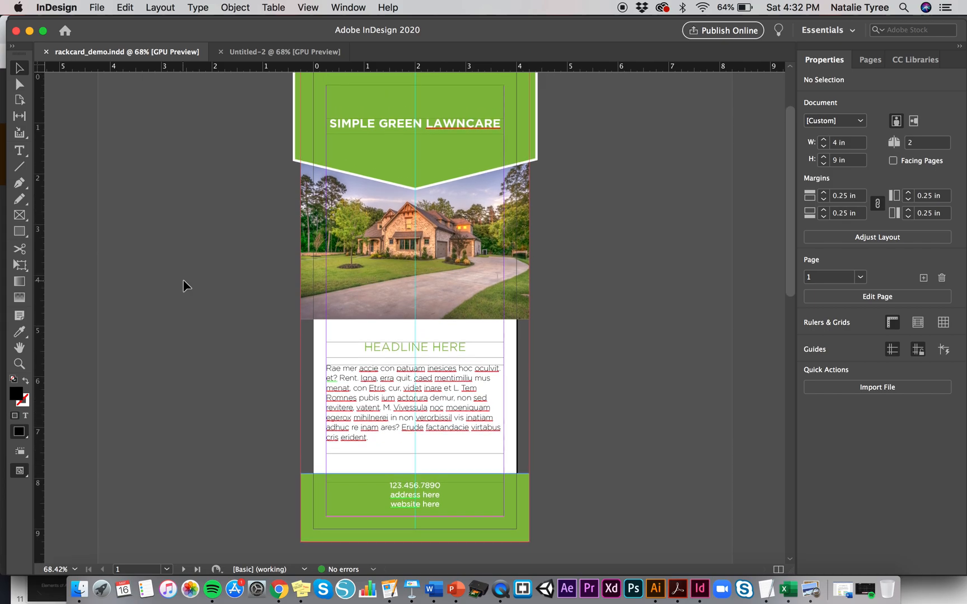
pyautogui.scroll(1, 183, 280)
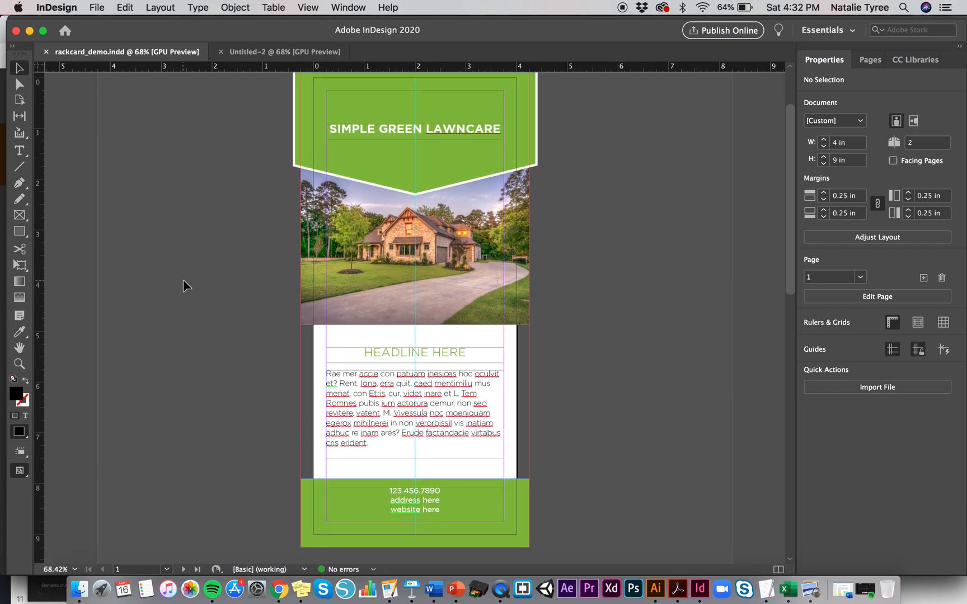
pyautogui.scroll(2, 215, 228)
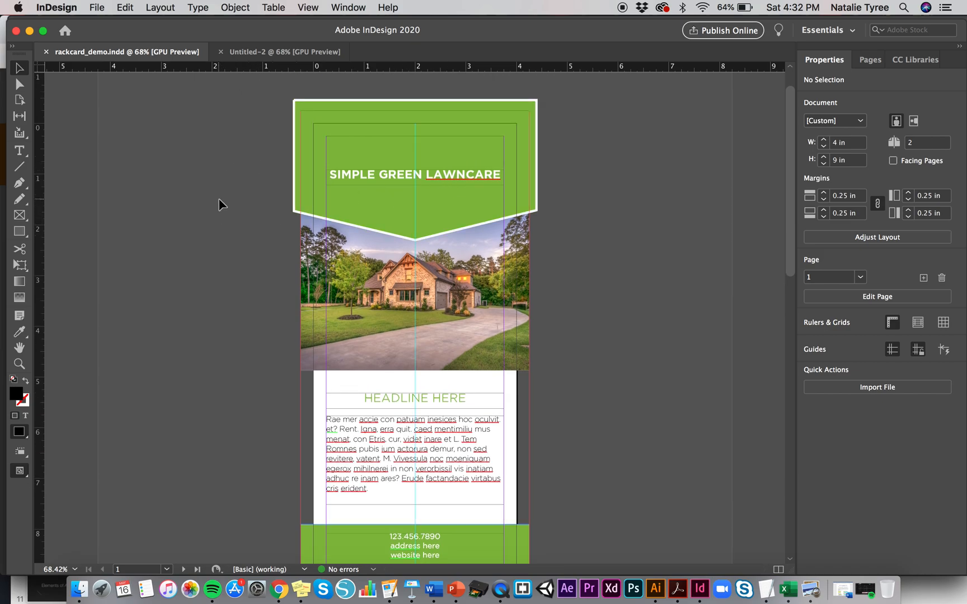
pyautogui.scroll(-10, 219, 203)
pyautogui.scroll(-3, 220, 204)
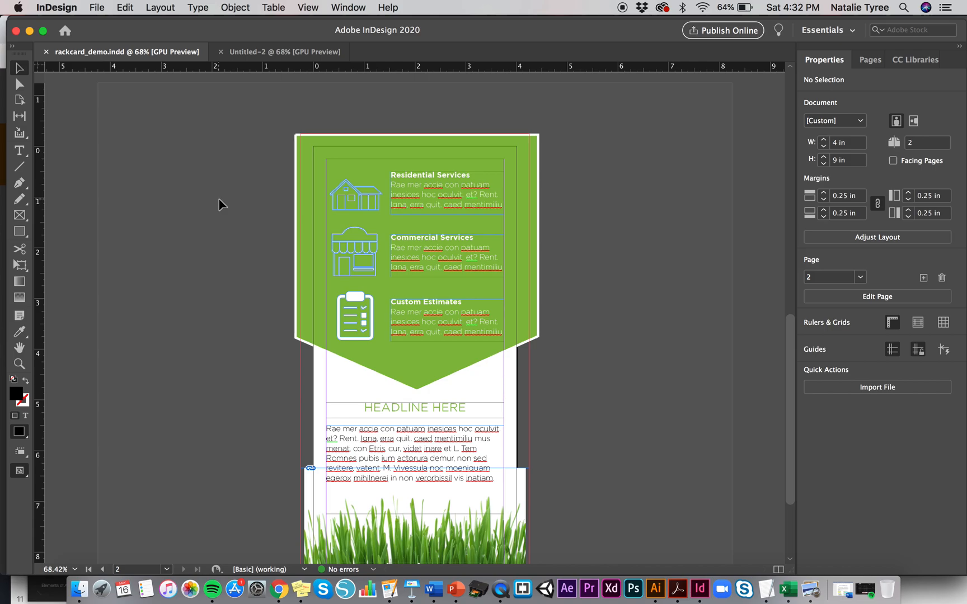
pyautogui.scroll(10, 219, 203)
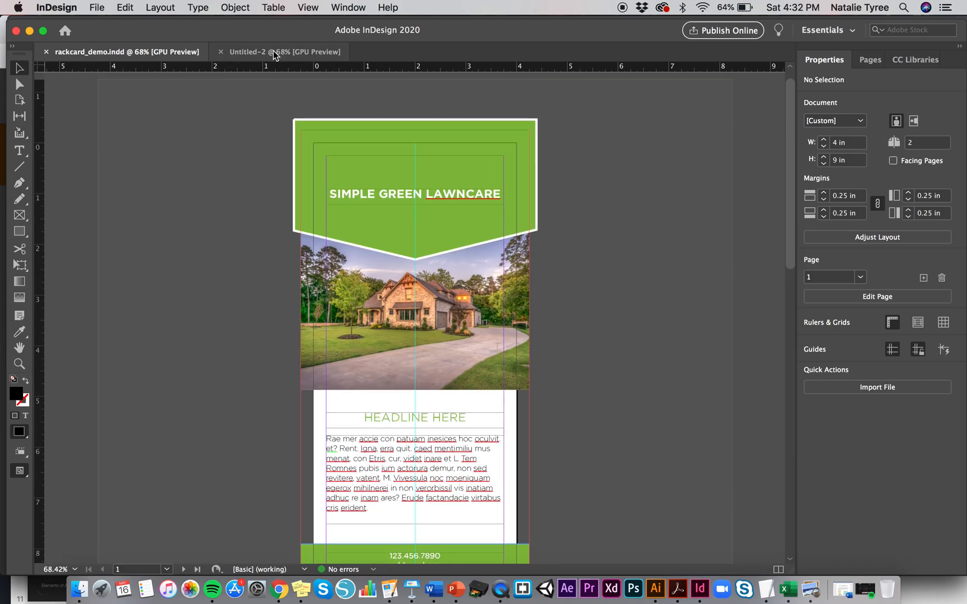
# In the new document, draw a rectangular image frame about 4.5 x 2.75 in across page 1 from bleed to bleed, starting about 2.25 in down
pyautogui.click(274, 54)
pyautogui.scroll(-4, 89, 141)
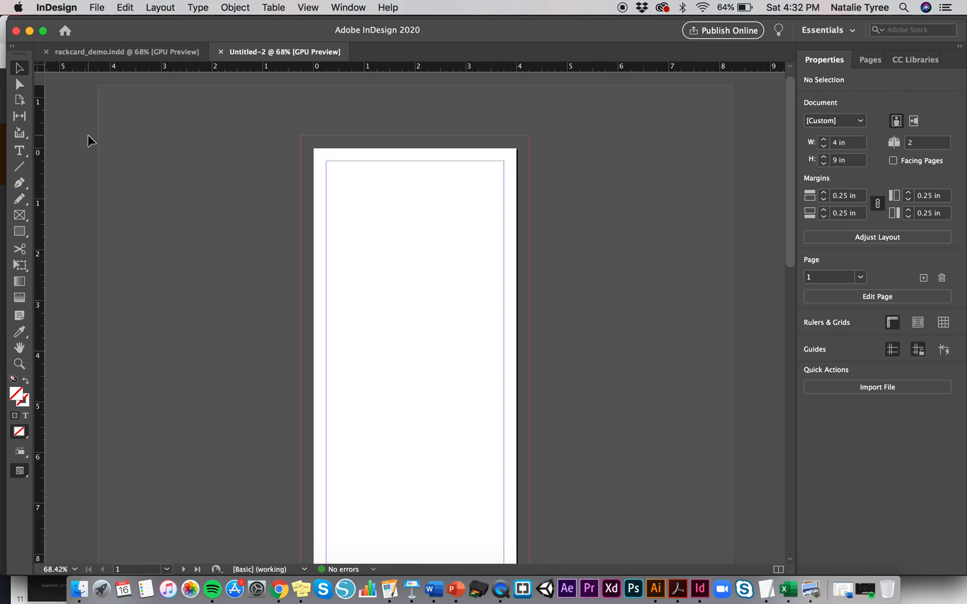
pyautogui.scroll(2, 88, 141)
pyautogui.scroll(2, 111, 209)
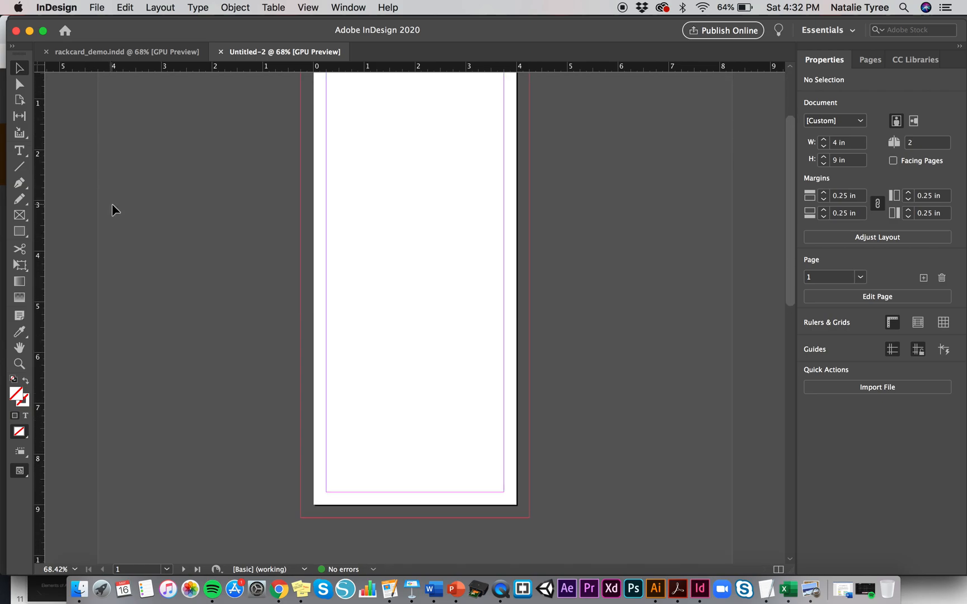
pyautogui.scroll(2, 112, 207)
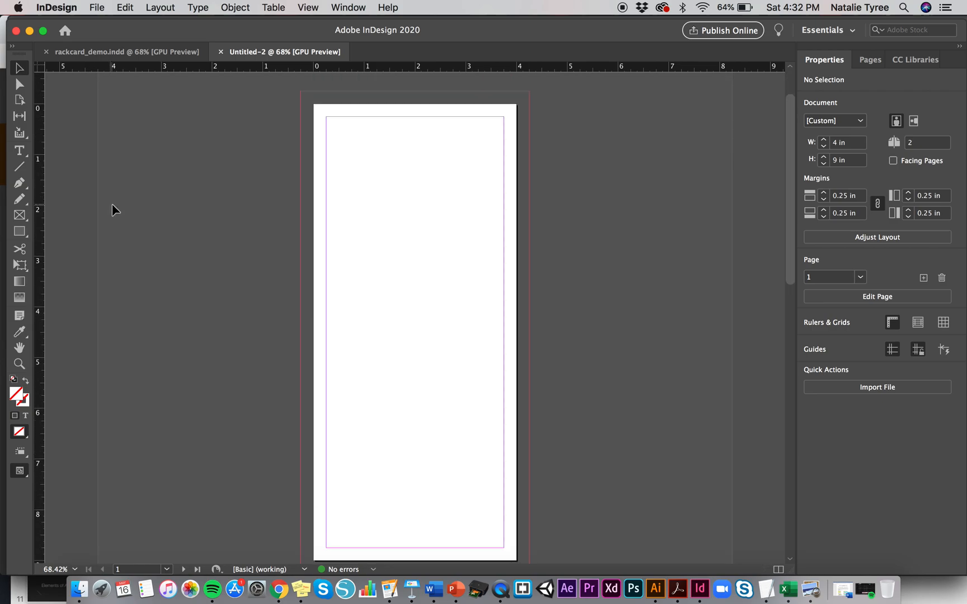
pyautogui.click(21, 220)
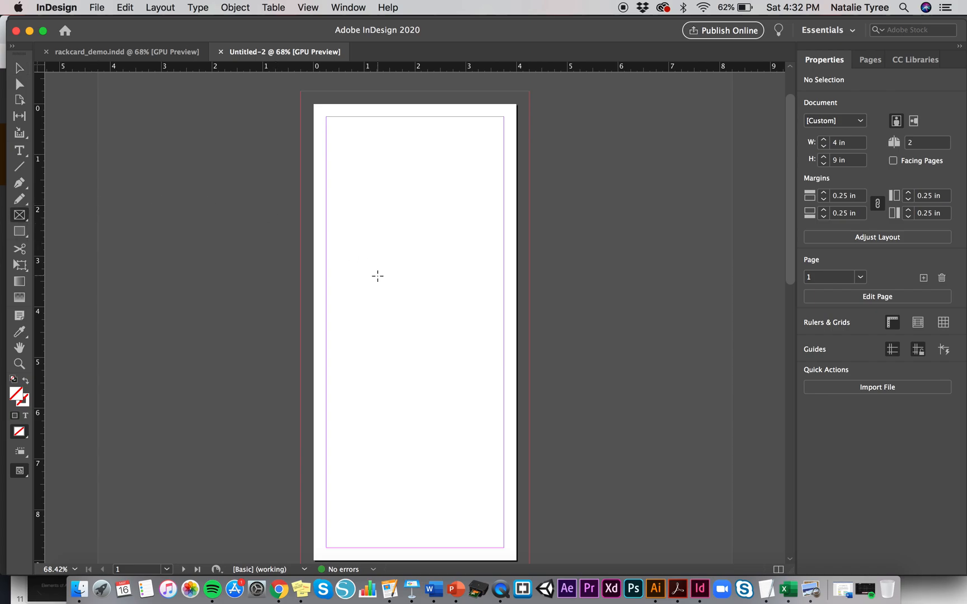
pyautogui.moveTo(301, 218); pyautogui.dragTo(529, 356)
pyautogui.click(19, 68)
pyautogui.click(19, 68)
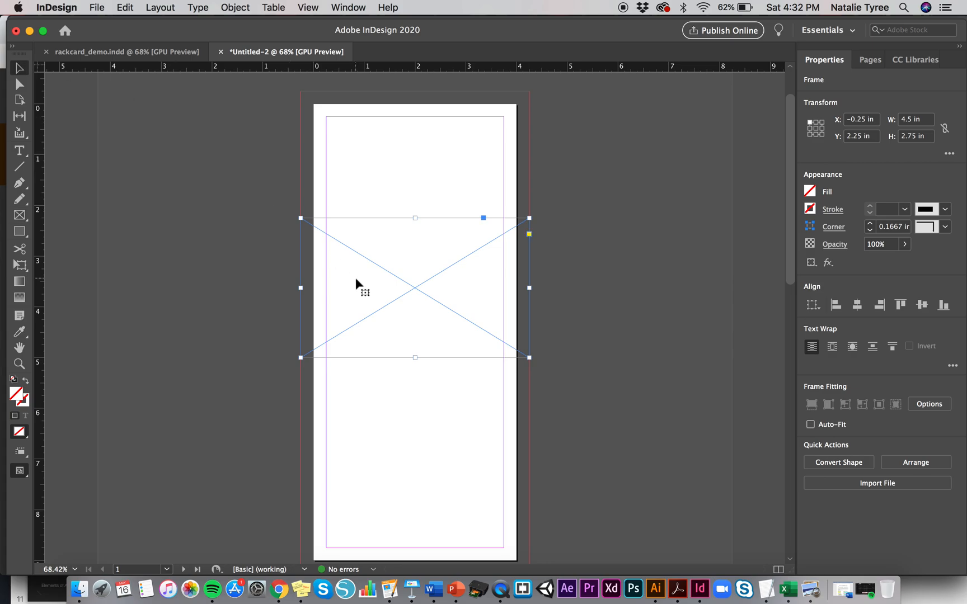
# Place the architecture-clouds house photo from the Downloads folder into the empty frame
pyautogui.click(97, 8)
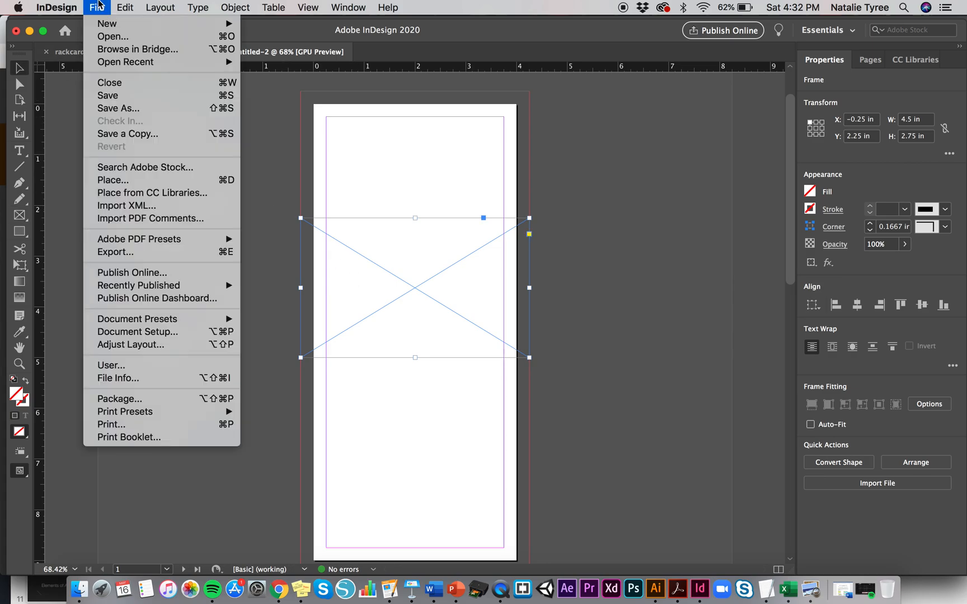
pyautogui.click(137, 184)
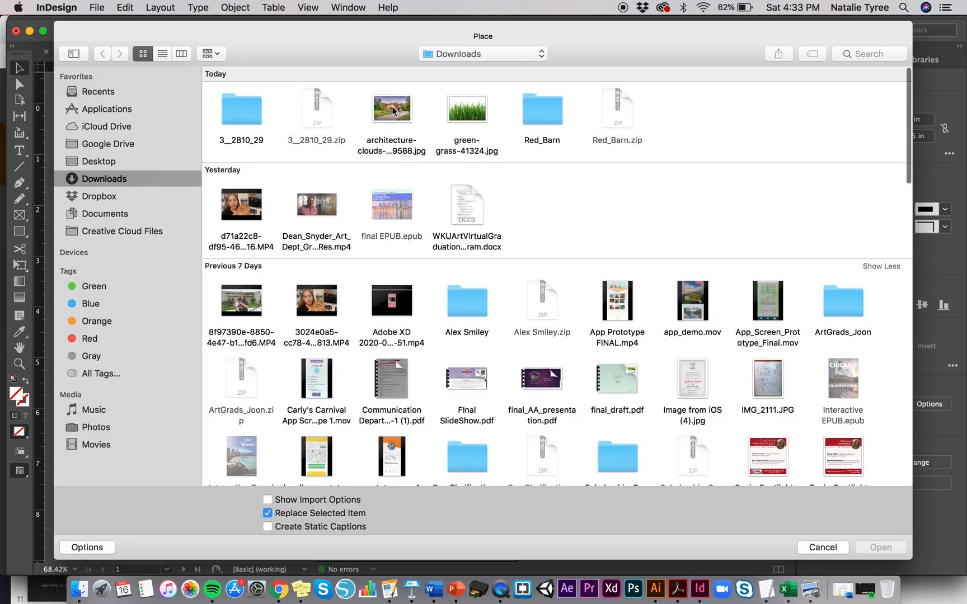
pyautogui.click(393, 110)
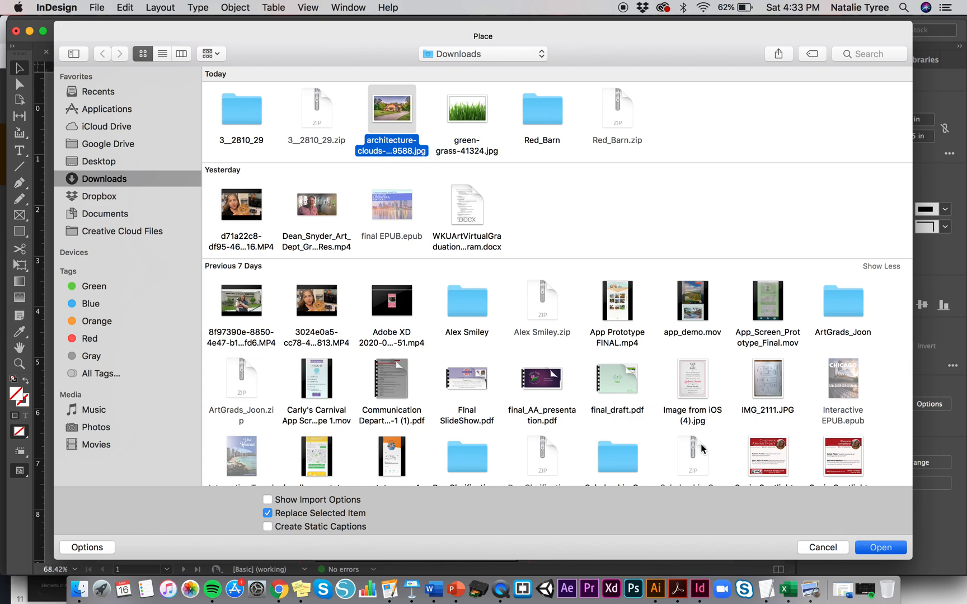
pyautogui.press('Return')
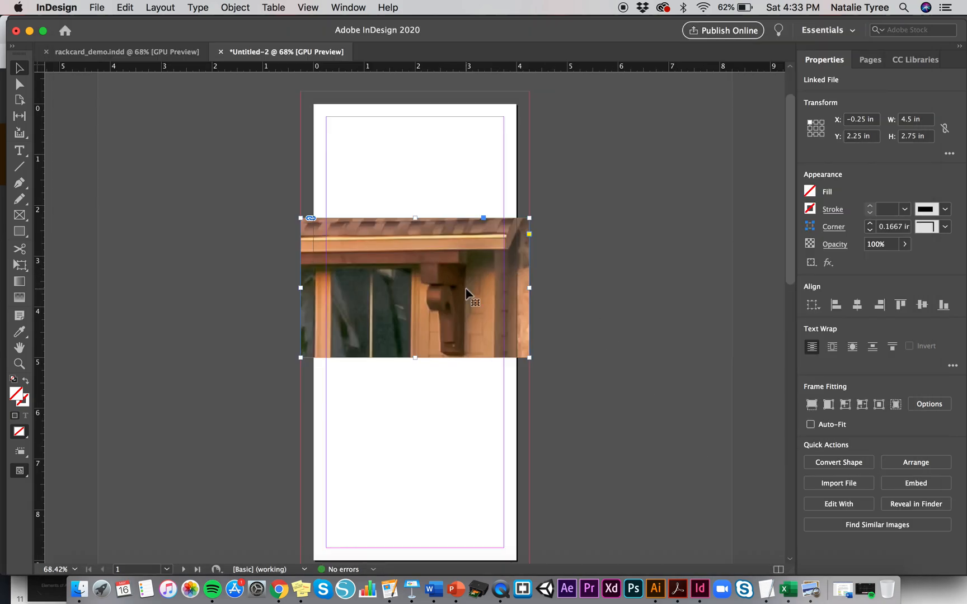
pyautogui.click(602, 285)
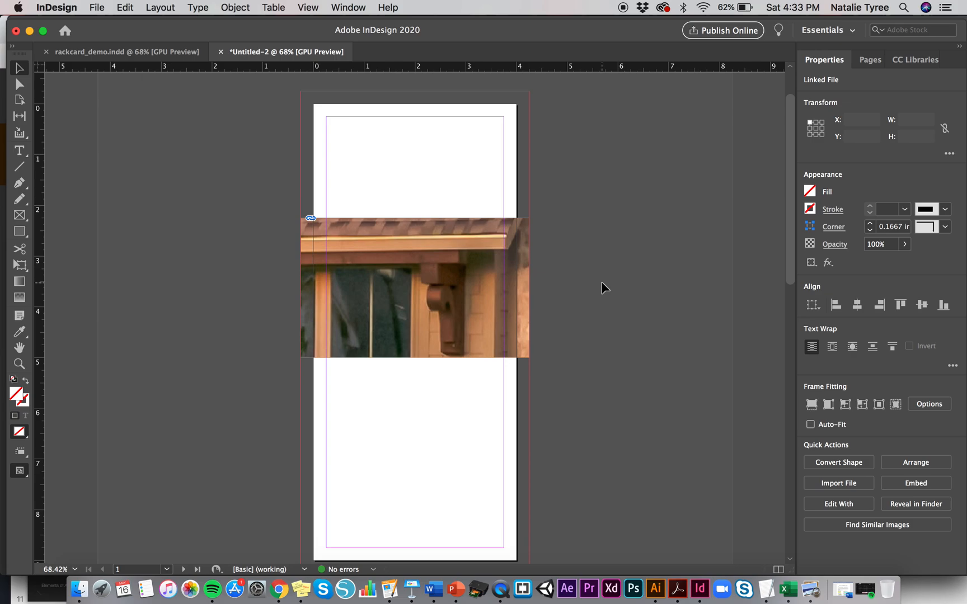
# Fit the house photo proportionally inside its frame with Fit Content Proportionally, and deselect it
pyautogui.click(484, 343)
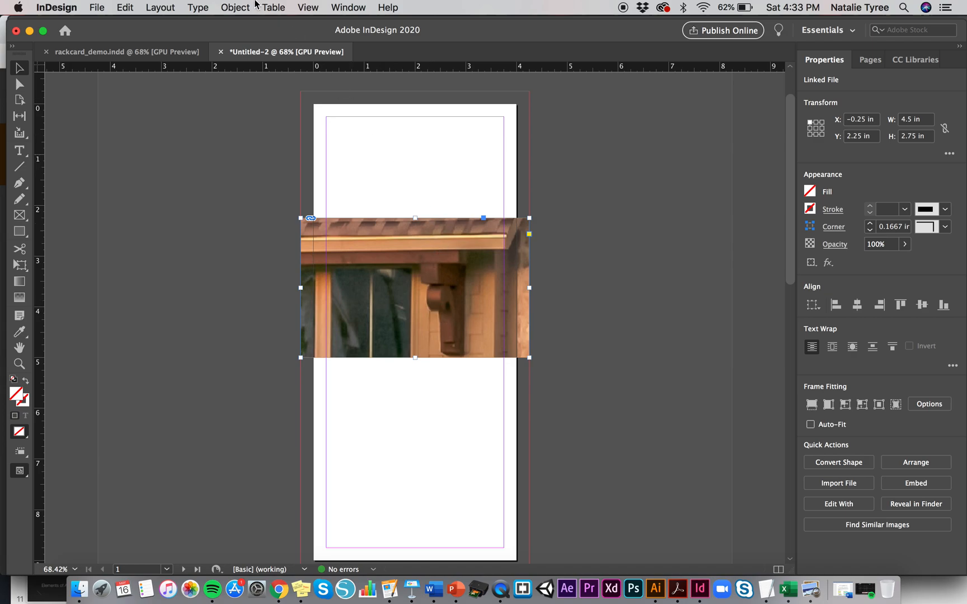
pyautogui.click(232, 5)
pyautogui.moveTo(355, 243)
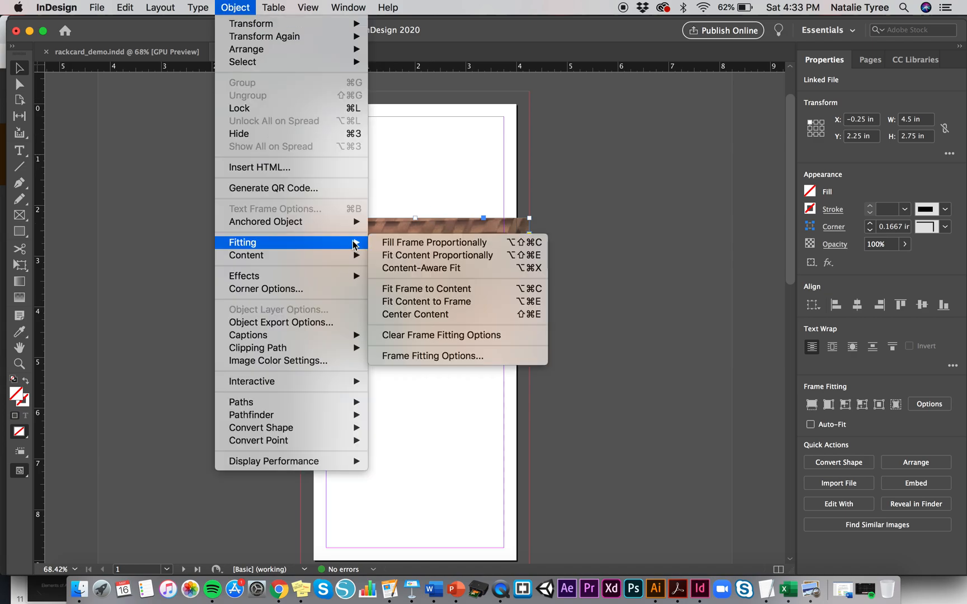
pyautogui.click(427, 255)
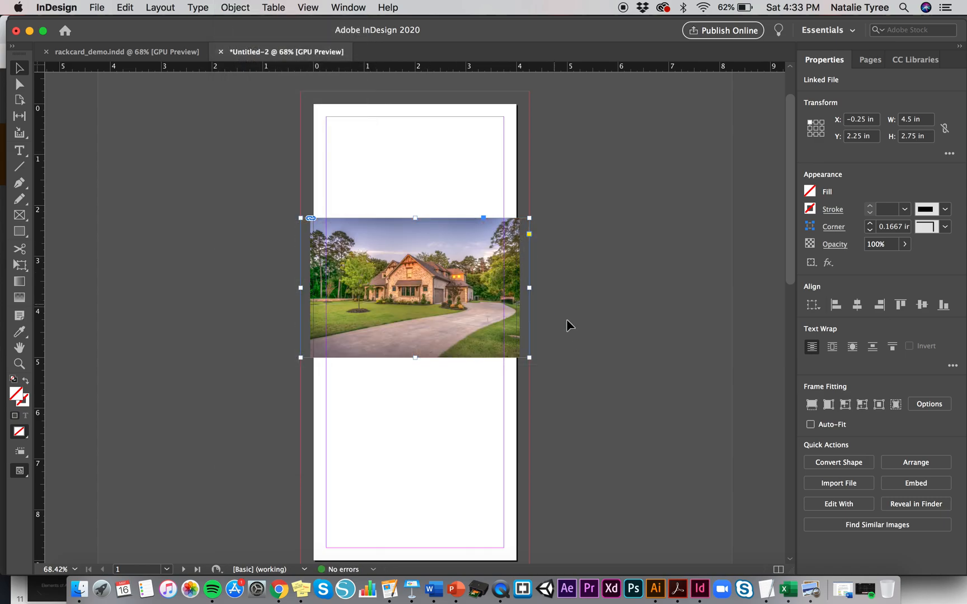
pyautogui.click(579, 340)
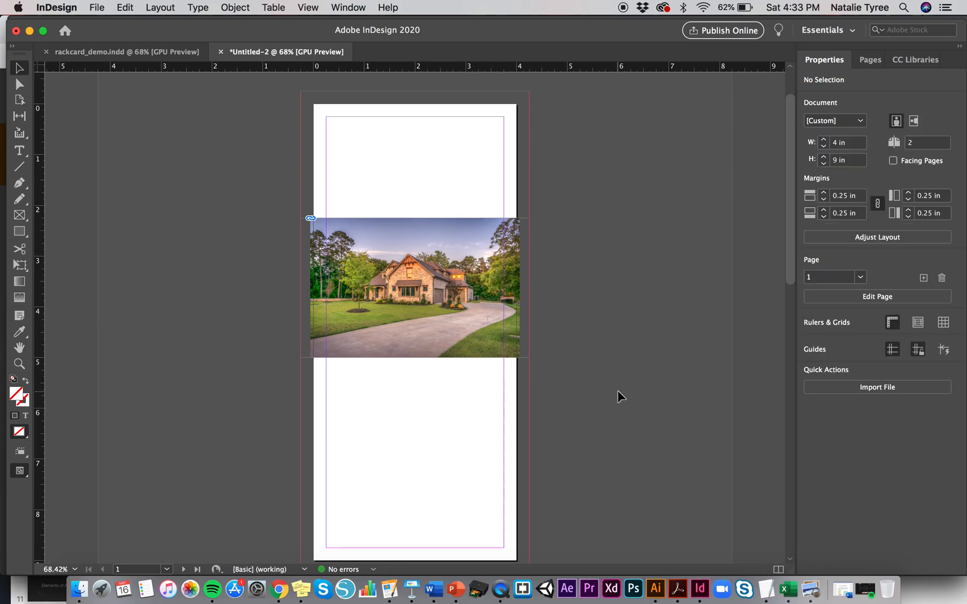
# Enlarge the house photo proportionally inside its frame so it fills the full width between both side bleed edges, and deselect it
pyautogui.click(409, 294)
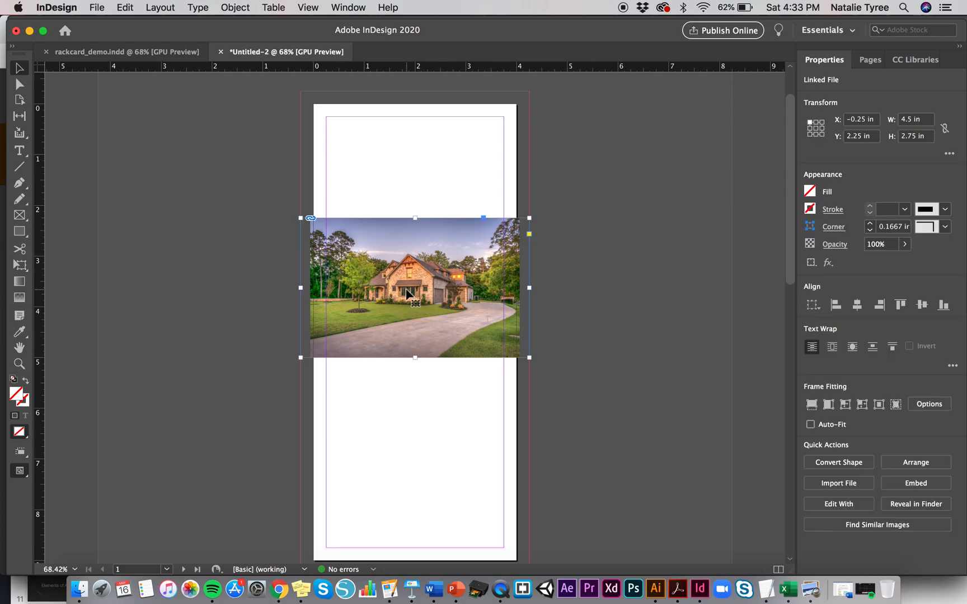
pyautogui.click(409, 291)
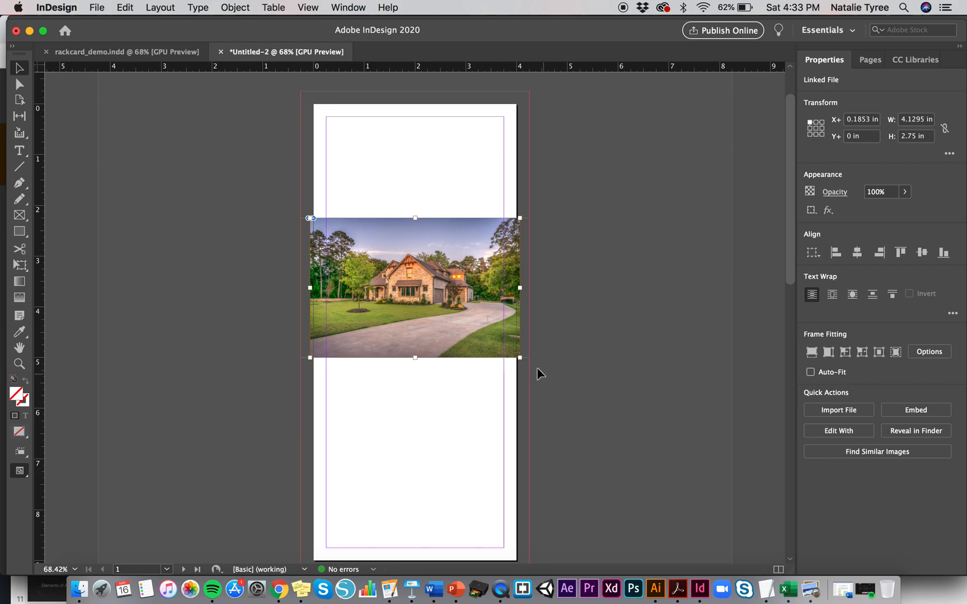
pyautogui.moveTo(520, 358); pyautogui.dragTo(531, 365)
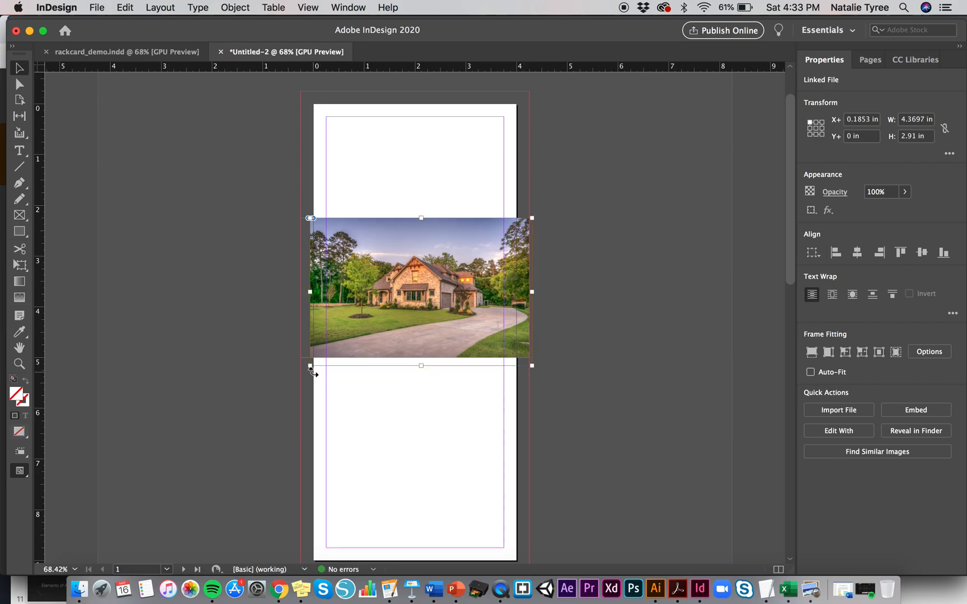
pyautogui.moveTo(311, 367); pyautogui.dragTo(299, 375)
pyautogui.click(609, 395)
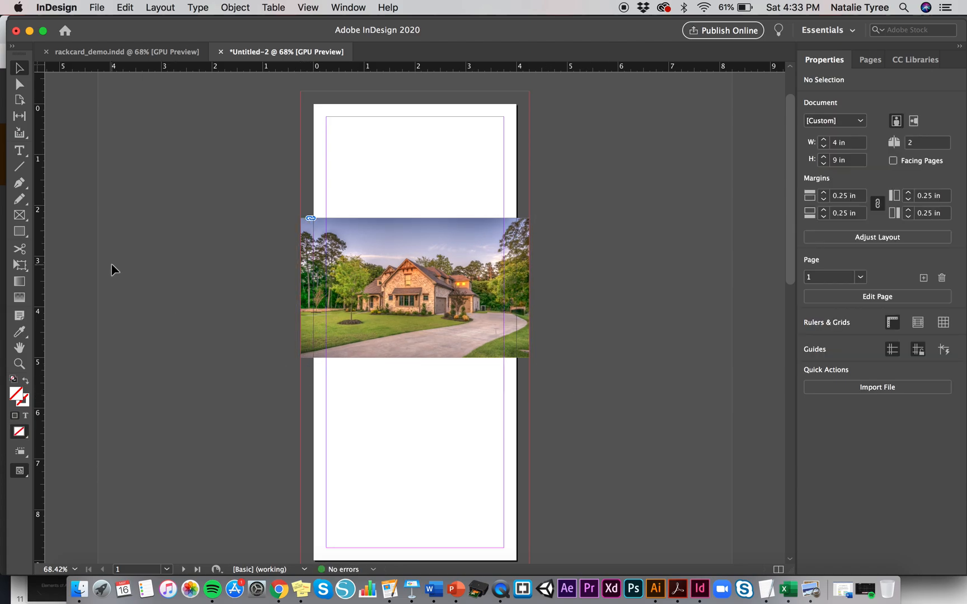
# Compare page 1 in Preview and Normal screen modes, and look over the available screen mode options
pyautogui.scroll(-3, 112, 269)
pyautogui.scroll(2, 112, 270)
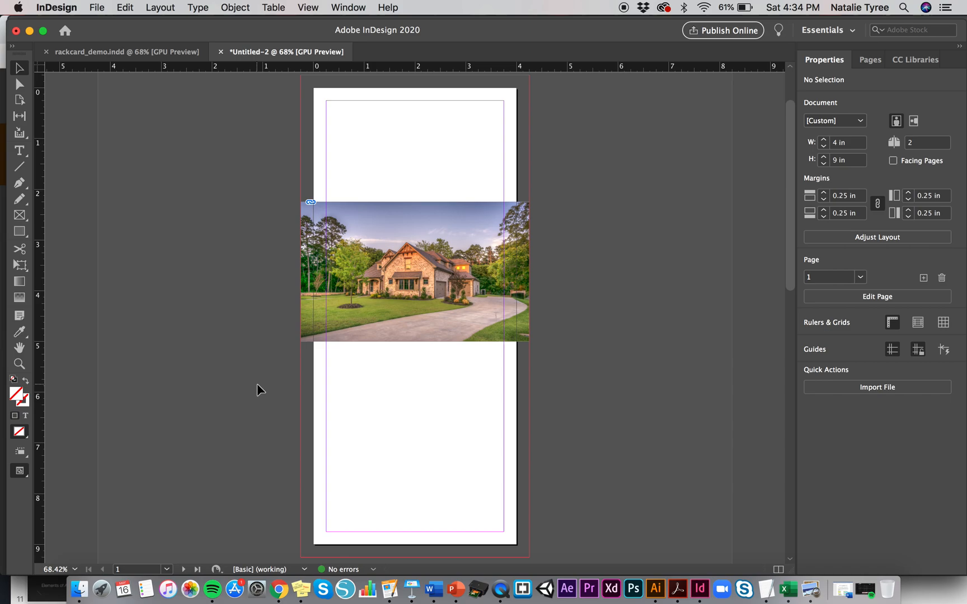
pyautogui.press('w')
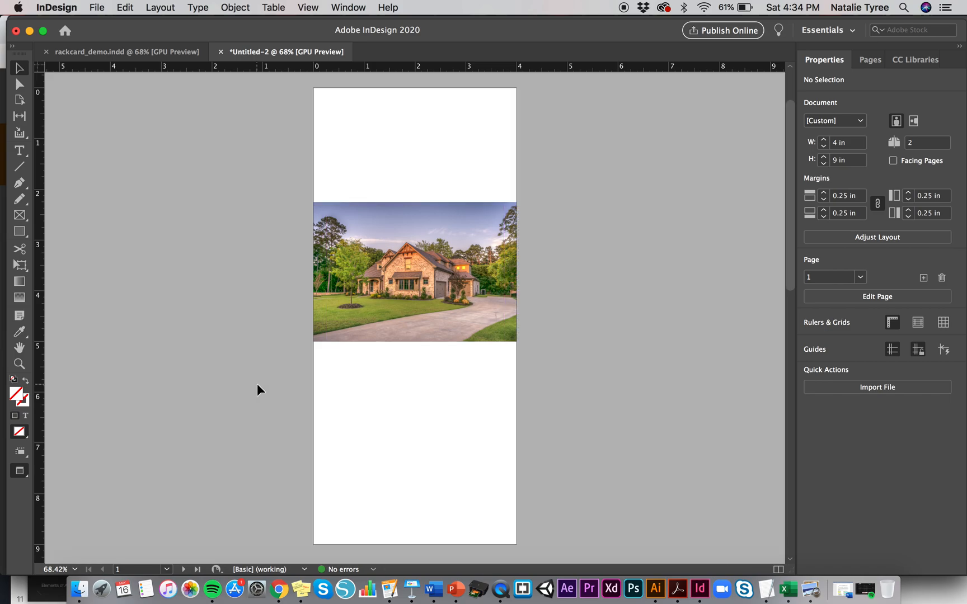
pyautogui.press('w')
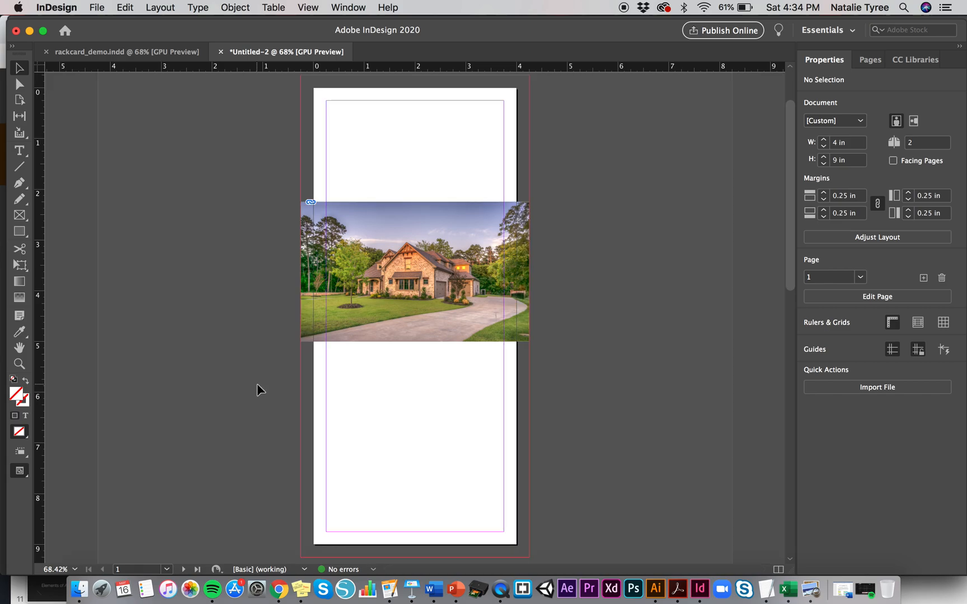
pyautogui.press('w')
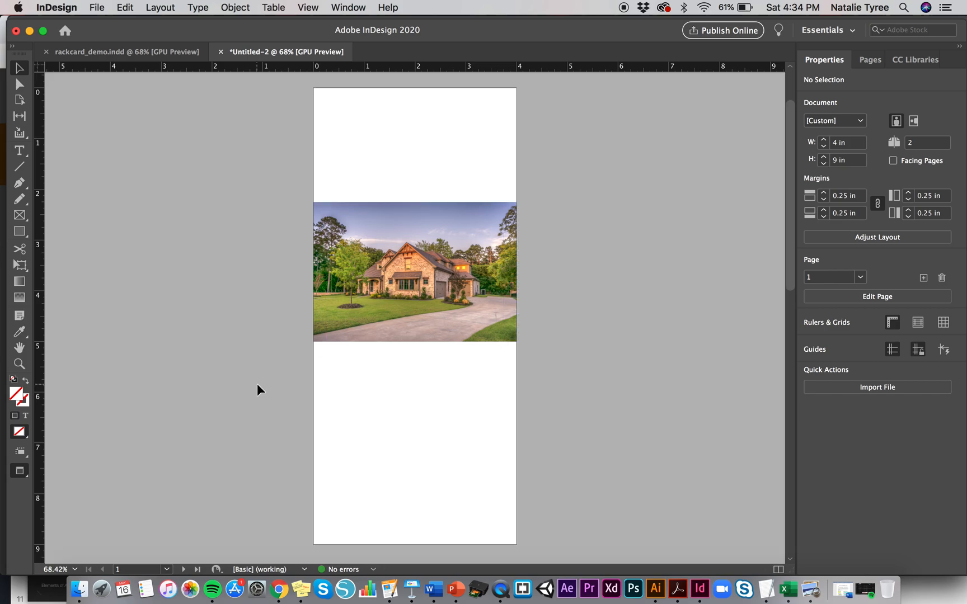
pyautogui.press('w')
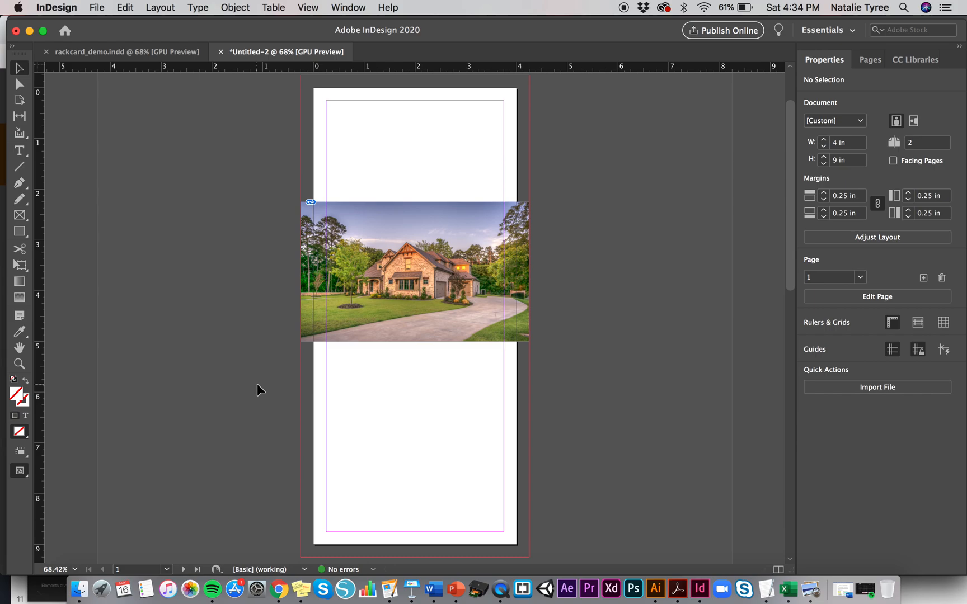
pyautogui.click(20, 471)
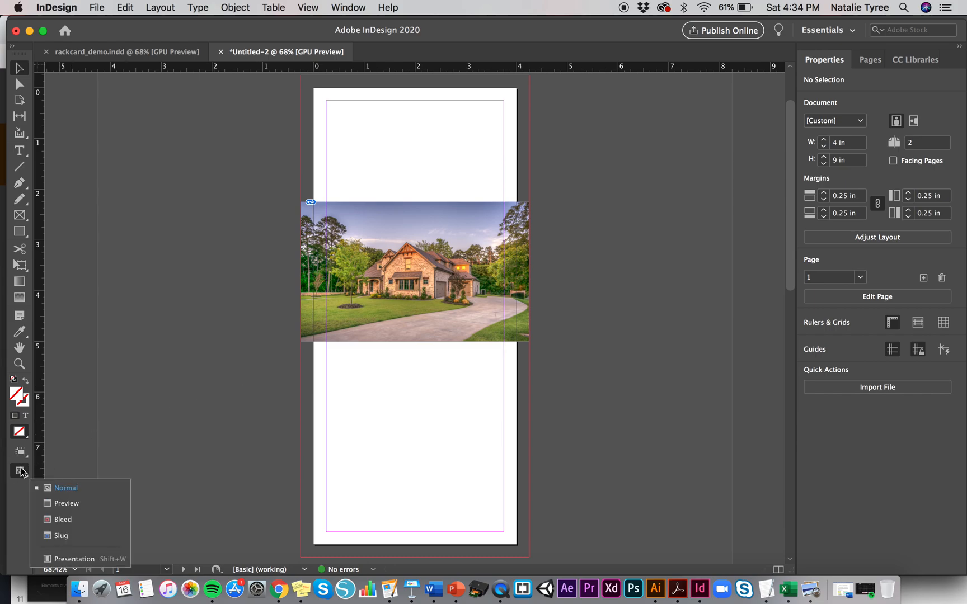
pyautogui.click(21, 472)
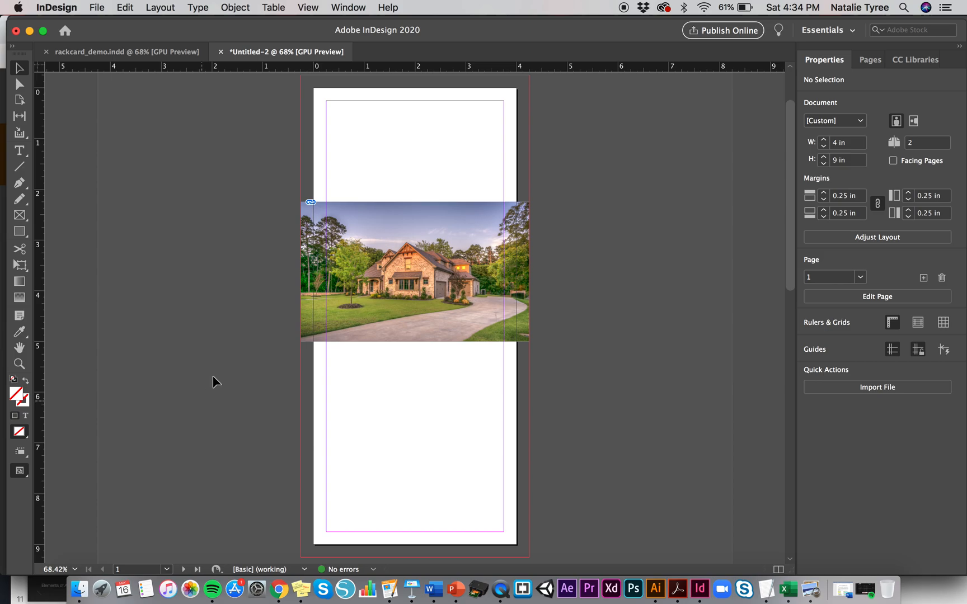
# In rackcard_demo.indd, draw a closed four-sided black shape about 2.08 x 2.16 in with the Pen tool on the pasteboard beside page 1
pyautogui.click(149, 56)
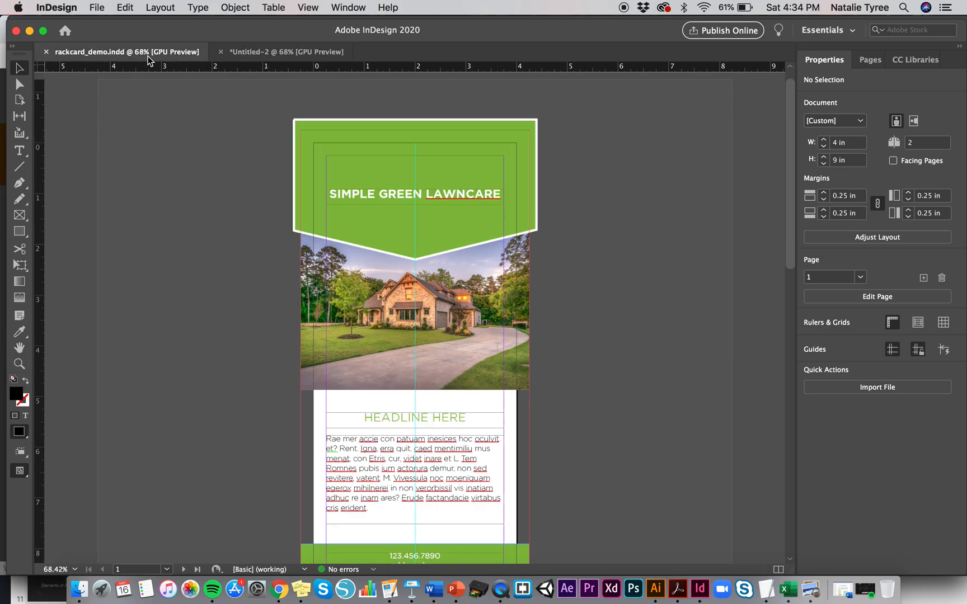
pyautogui.click(379, 148)
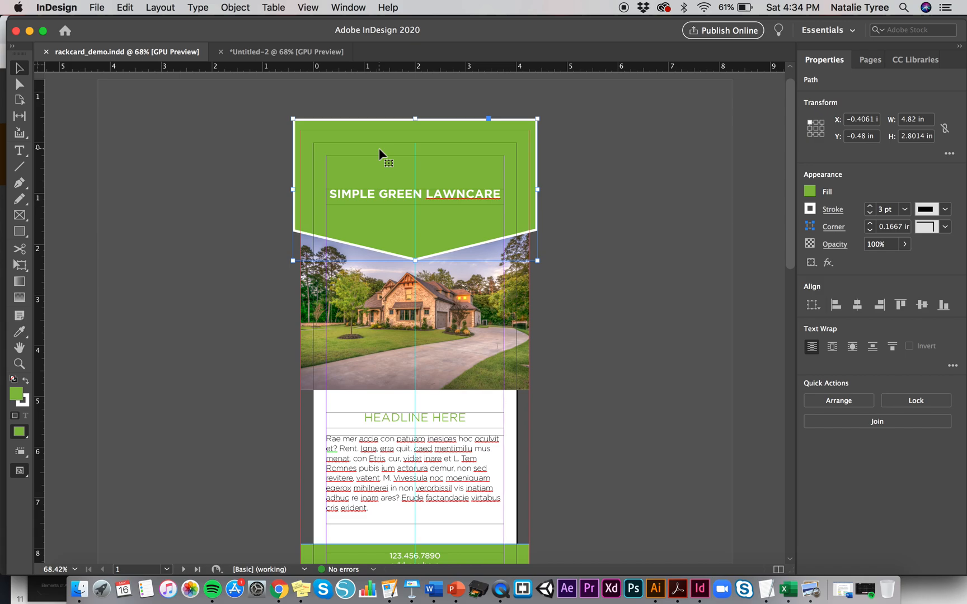
pyautogui.click(21, 232)
pyautogui.click(19, 182)
pyautogui.click(136, 174)
pyautogui.click(154, 261)
pyautogui.click(225, 249)
pyautogui.click(242, 152)
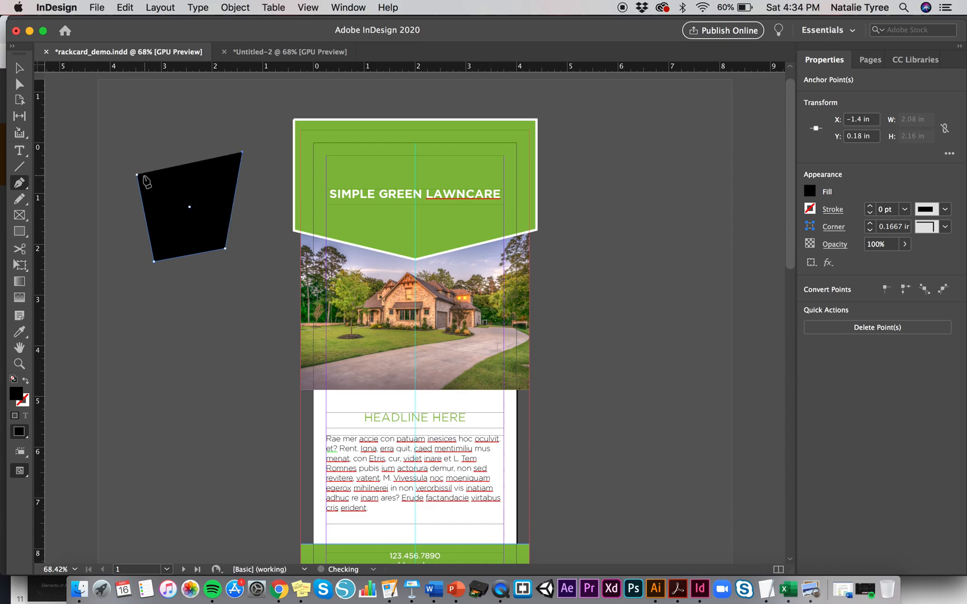
pyautogui.click(138, 176)
pyautogui.click(19, 68)
pyautogui.click(224, 361)
pyautogui.click(205, 238)
pyautogui.click(229, 347)
# Copy the green pointed banner from rackcard_demo.indd into the new document and center it across page 1 with its upper edge on the bleed
pyautogui.click(367, 162)
pyautogui.click(304, 51)
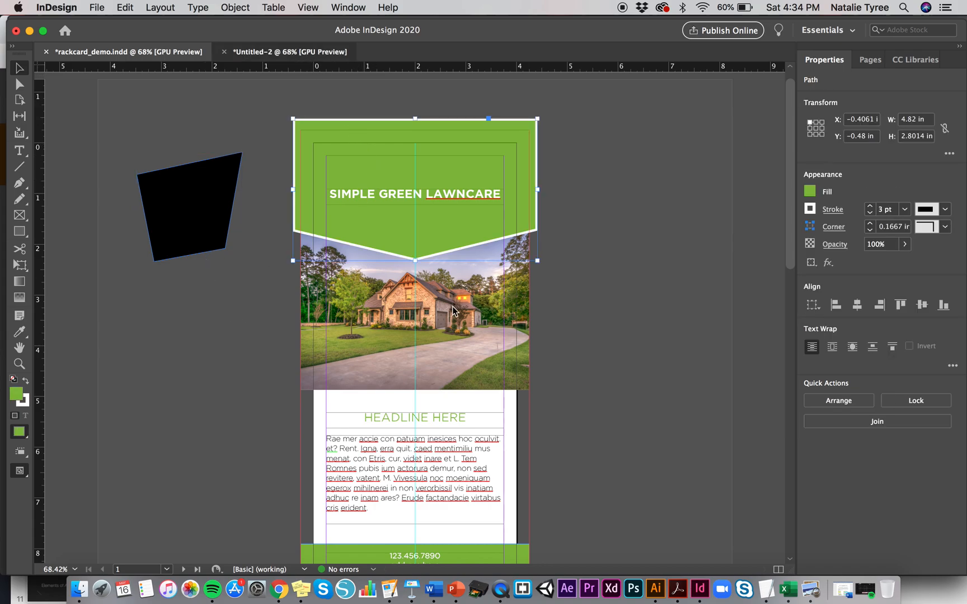
pyautogui.press('super+v')
pyautogui.moveTo(453, 309); pyautogui.dragTo(443, 209)
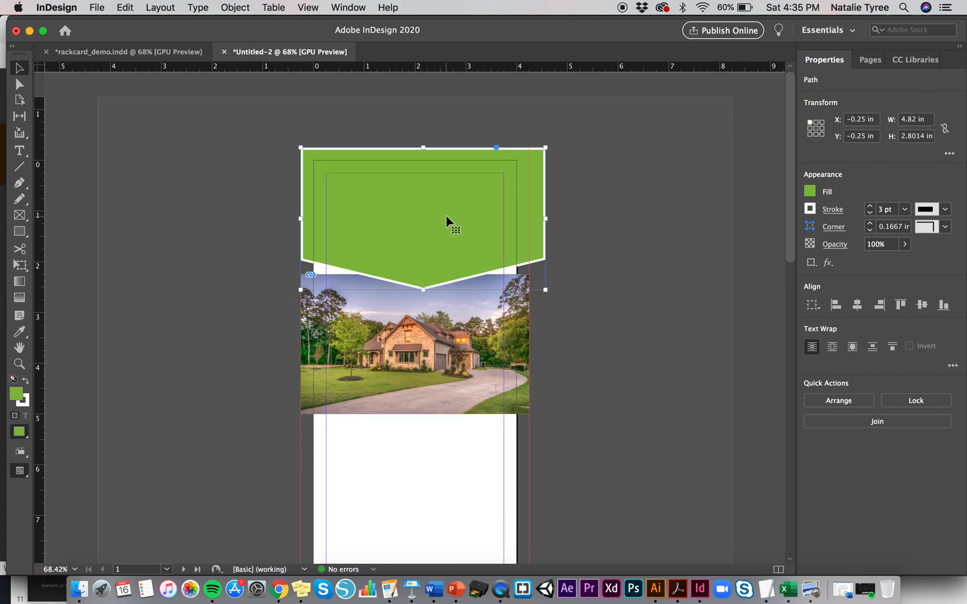
pyautogui.press('Left')
pyautogui.press('Left')
pyautogui.press('Left')
pyautogui.press('Left')
pyautogui.press('Left')
pyautogui.press('Left')
pyautogui.press('Left')
pyautogui.press('Left')
pyautogui.press('Left')
pyautogui.press('Left')
pyautogui.press('Left')
pyautogui.press('Left')
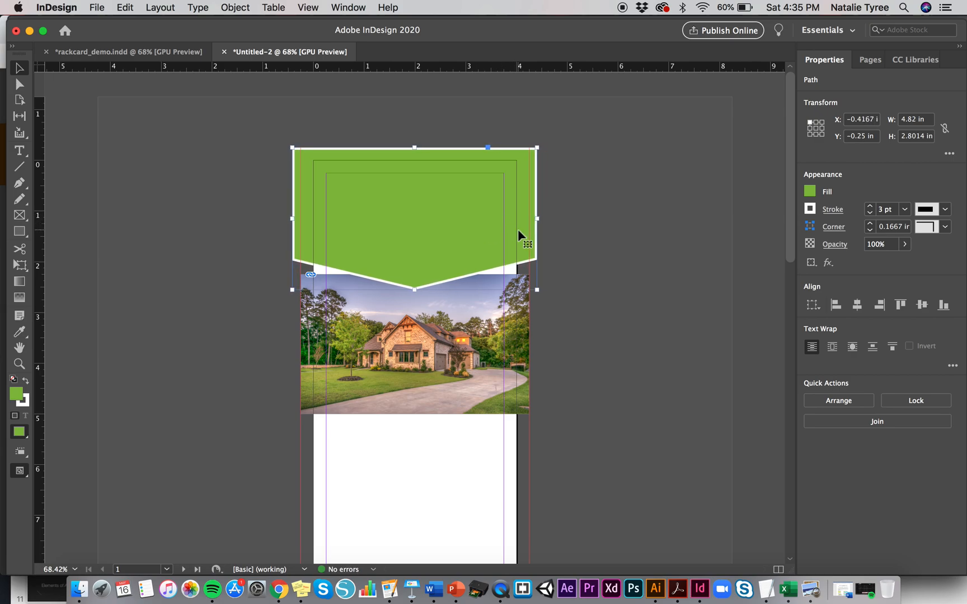
# Move the house photo up to about Y 2 in so its upper edge tucks behind the green banner, and deselect it
pyautogui.click(503, 355)
pyautogui.press('Up')
pyautogui.press('Up')
pyautogui.press('Up')
pyautogui.press('Up')
pyautogui.press('Up')
pyautogui.press('Up')
pyautogui.press('Up')
pyautogui.press('Up')
pyautogui.press('Up')
pyautogui.press('Up')
pyautogui.press('Up')
pyautogui.press('Up')
pyautogui.press('Up')
pyautogui.press('Up')
pyautogui.press('Up')
pyautogui.press('Up')
pyautogui.press('Up')
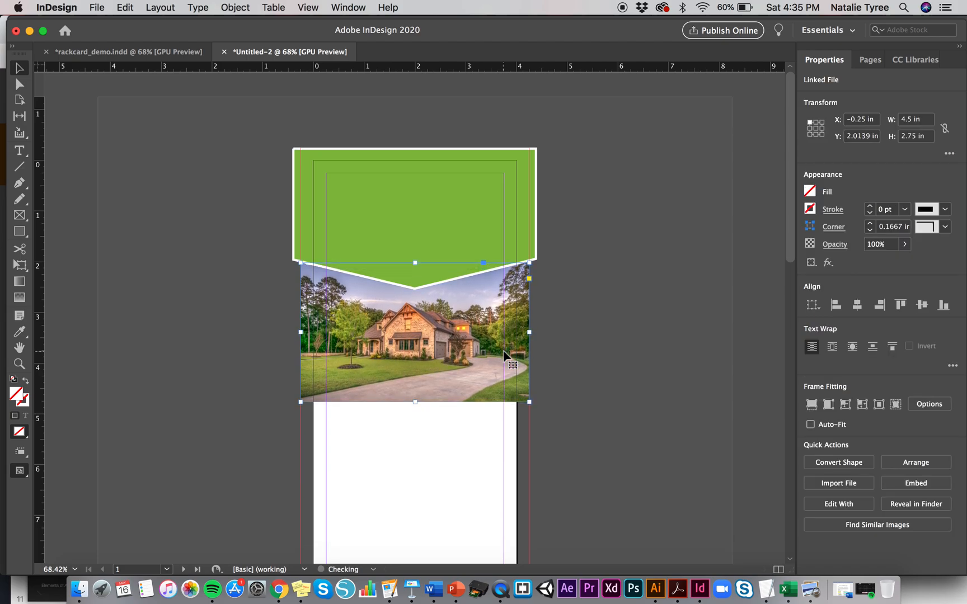
pyautogui.click(612, 360)
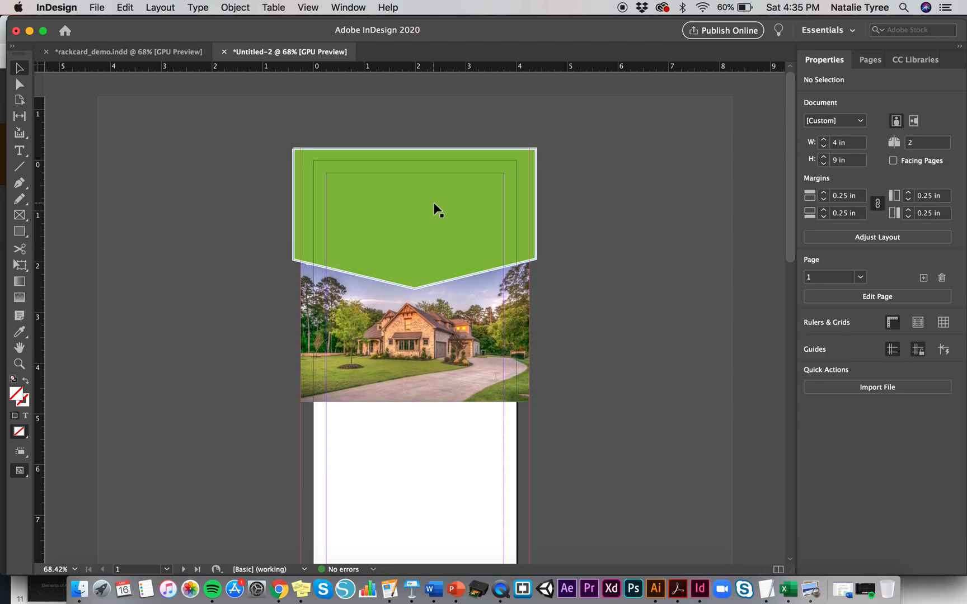
pyautogui.click(408, 345)
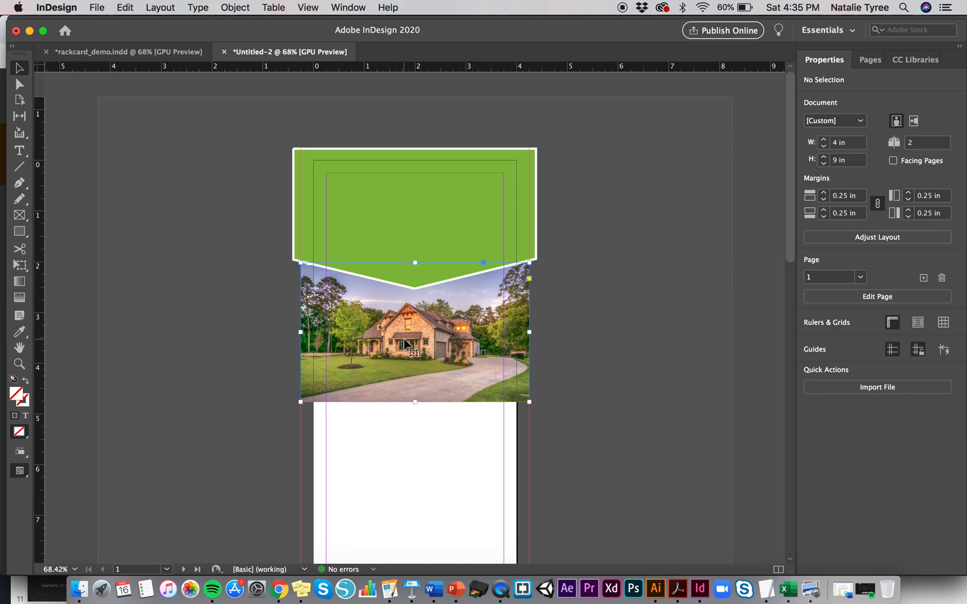
pyautogui.click(602, 337)
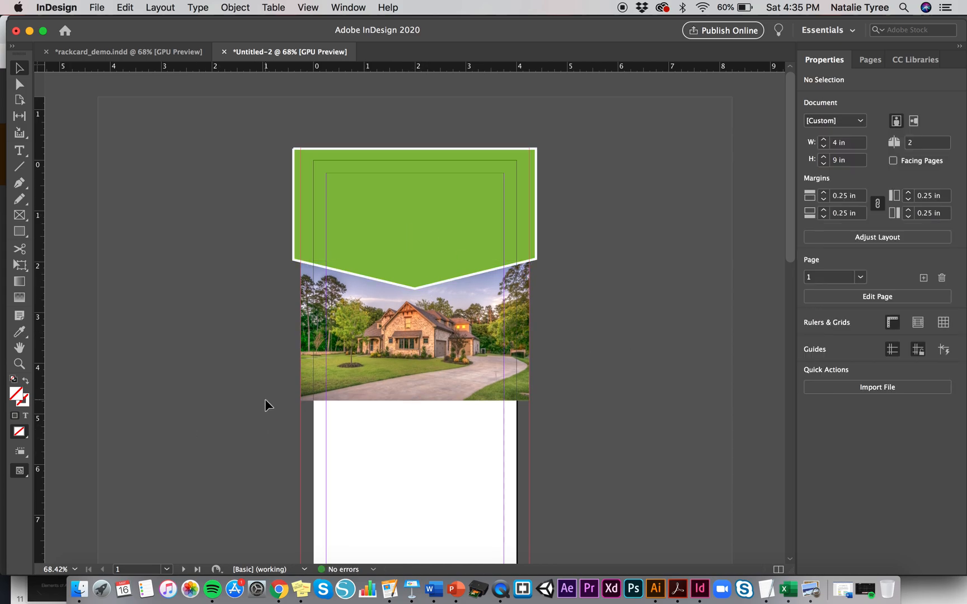
# Check the trimmed look of the banner and photo in Preview mode, returning to Normal mode with nothing selected
pyautogui.press('w')
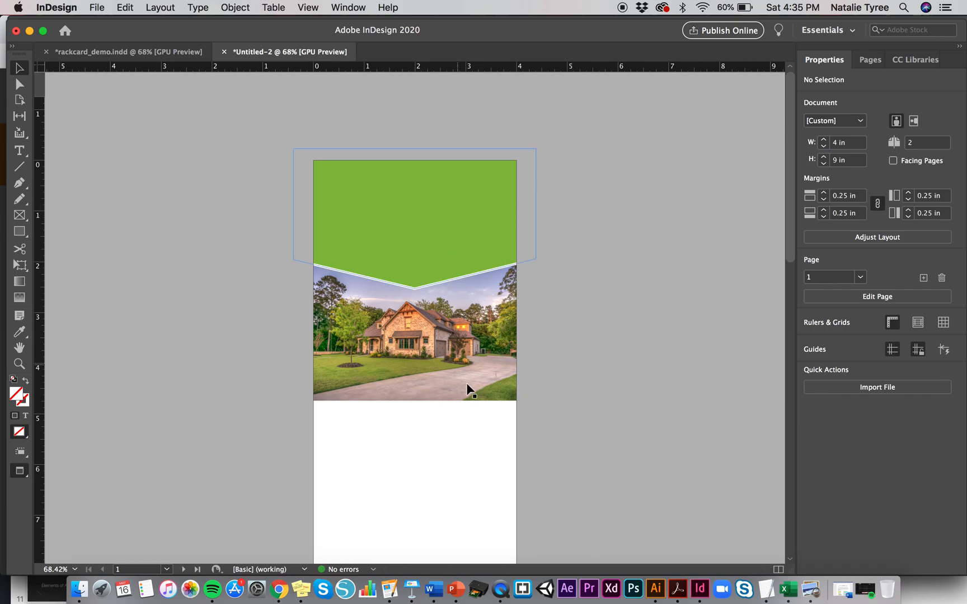
pyautogui.press('w')
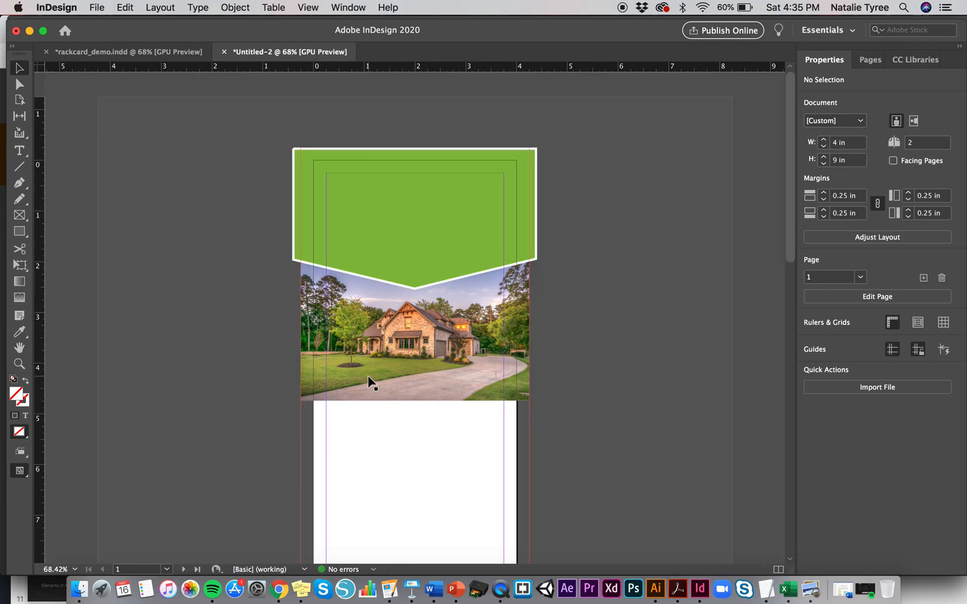
pyautogui.click(457, 192)
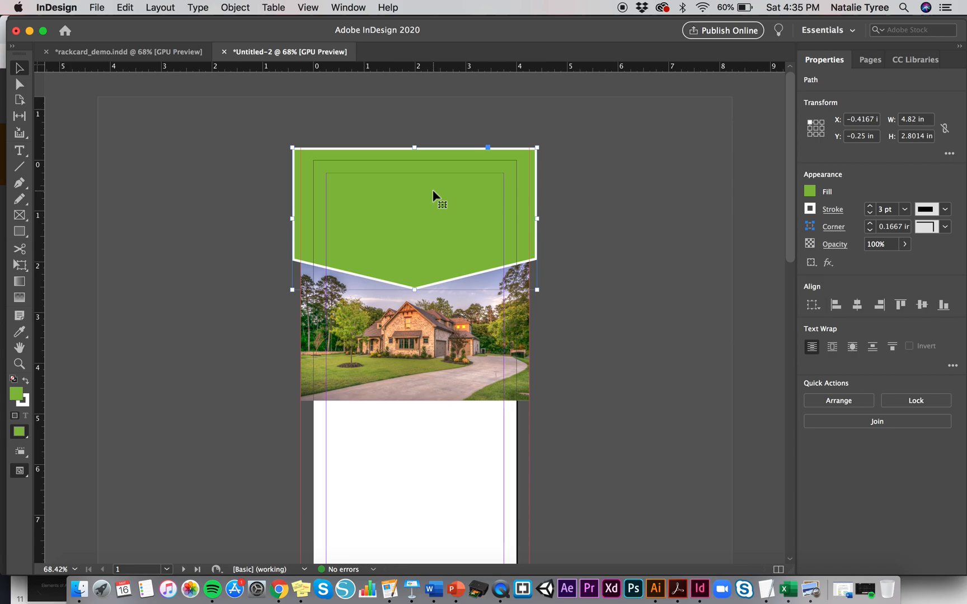
pyautogui.click(173, 162)
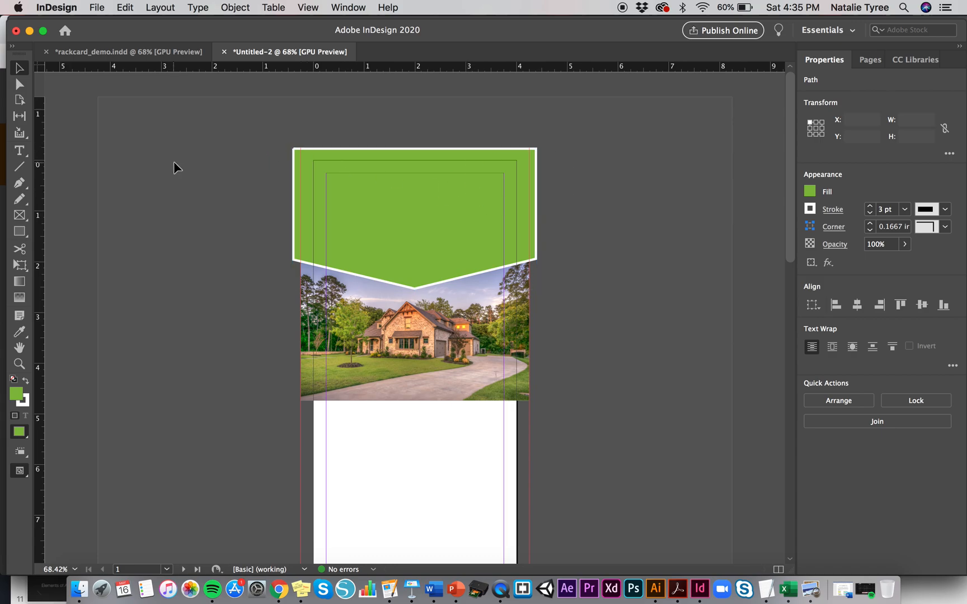
# Draw a rectangle about 1.26 x 2.56 in on the pasteboard beside page 1 and fill it with the red C=15 M=100 swatch
pyautogui.click(19, 231)
pyautogui.moveTo(591, 148); pyautogui.dragTo(655, 278)
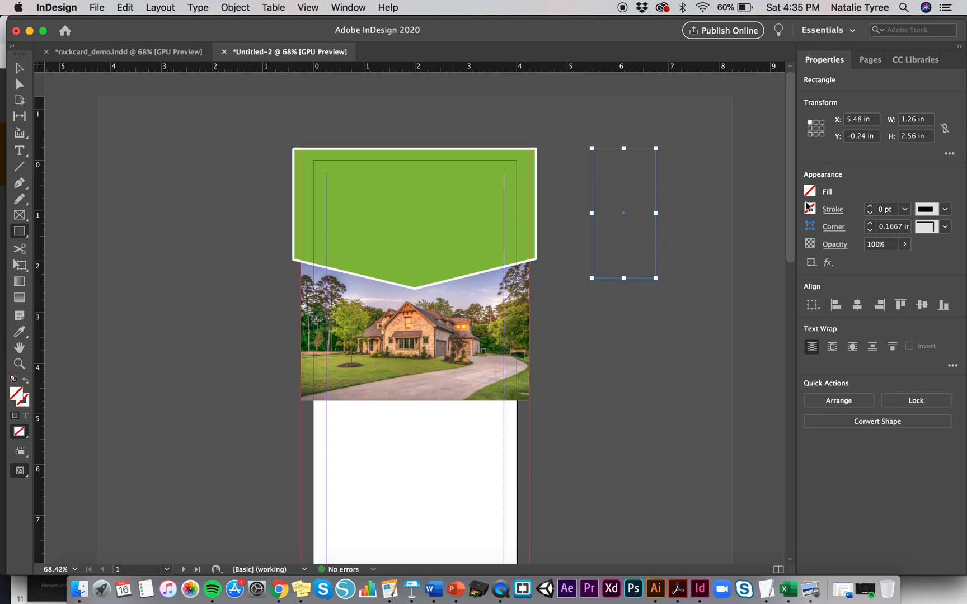
pyautogui.click(810, 193)
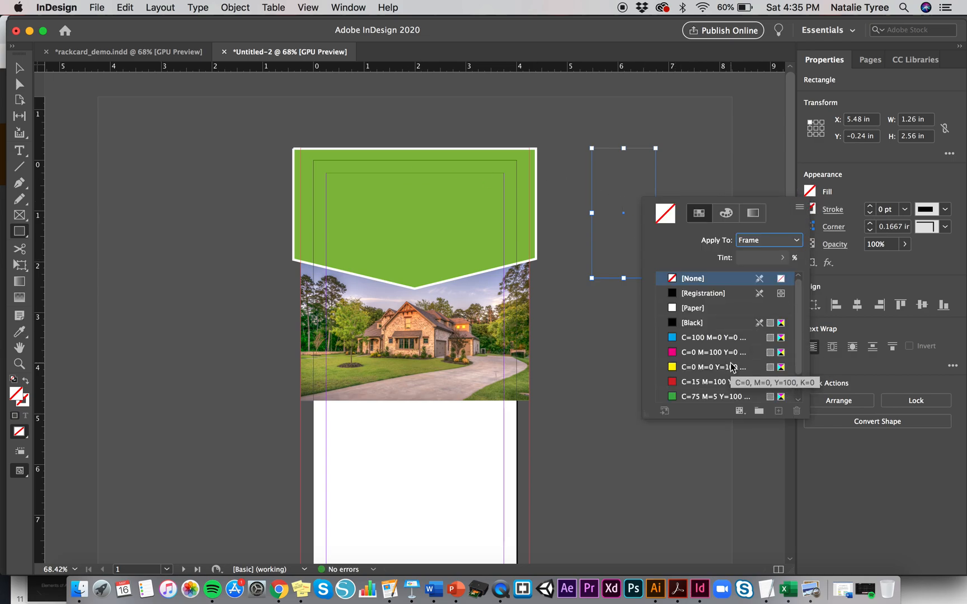
pyautogui.scroll(-2, 731, 369)
pyautogui.click(674, 352)
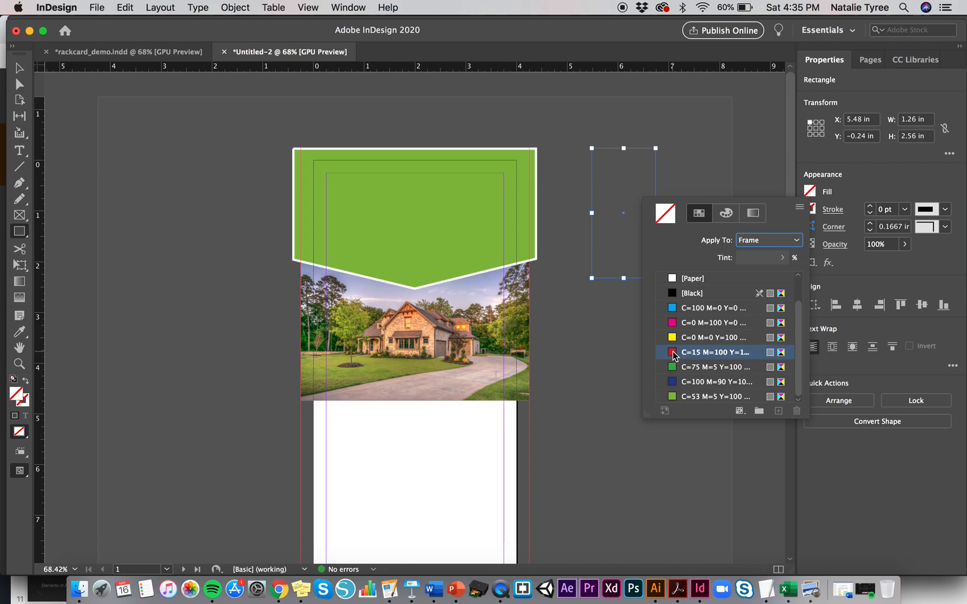
pyautogui.click(20, 69)
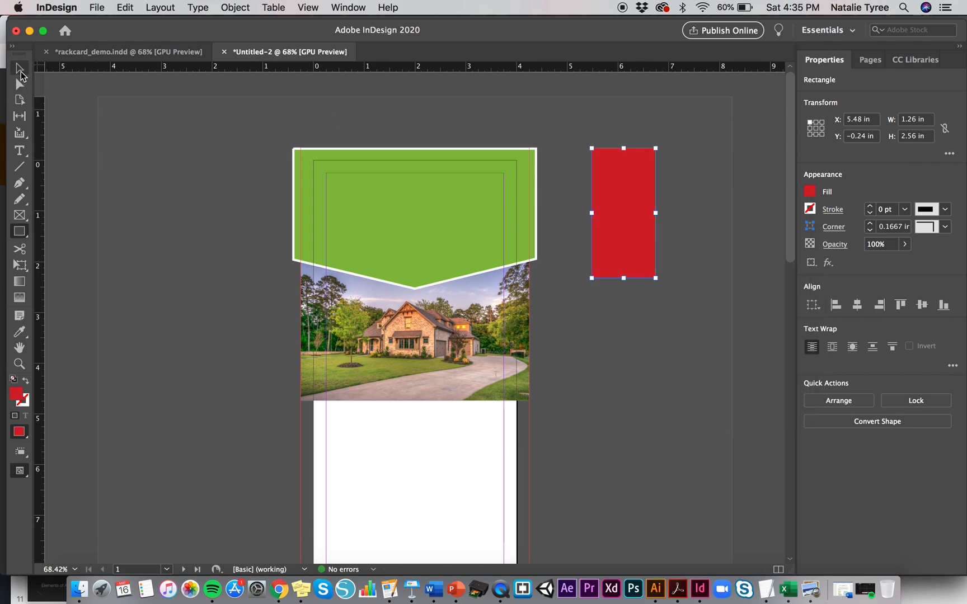
# Give the red rectangle a 5 pt [Paper] stroke as a demonstration, and delete the rectangle
pyautogui.click(810, 209)
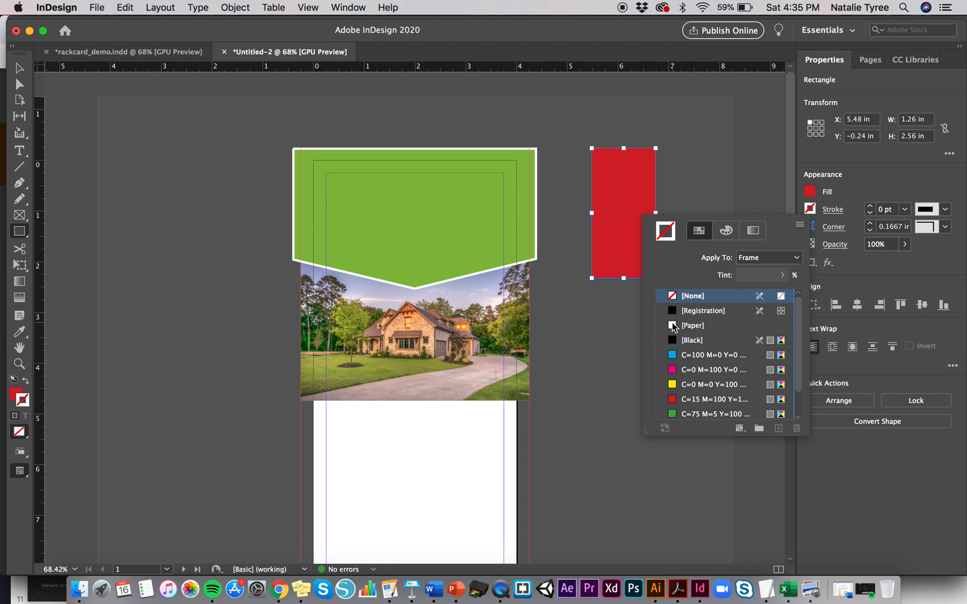
pyautogui.click(673, 324)
pyautogui.click(869, 206)
pyautogui.click(869, 206)
pyautogui.click(868, 206)
pyautogui.click(868, 206)
pyautogui.click(20, 69)
pyautogui.click(151, 138)
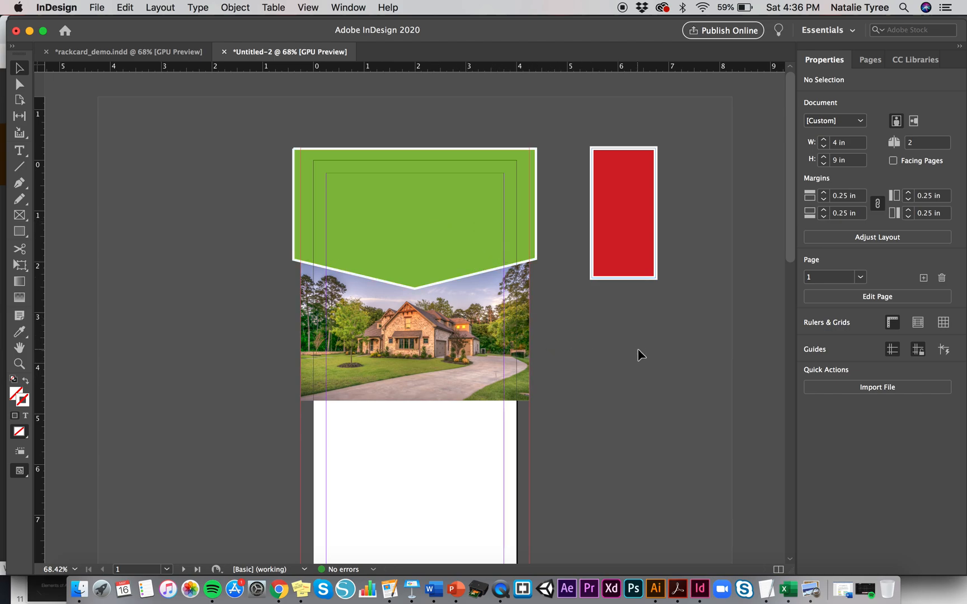
pyautogui.click(632, 231)
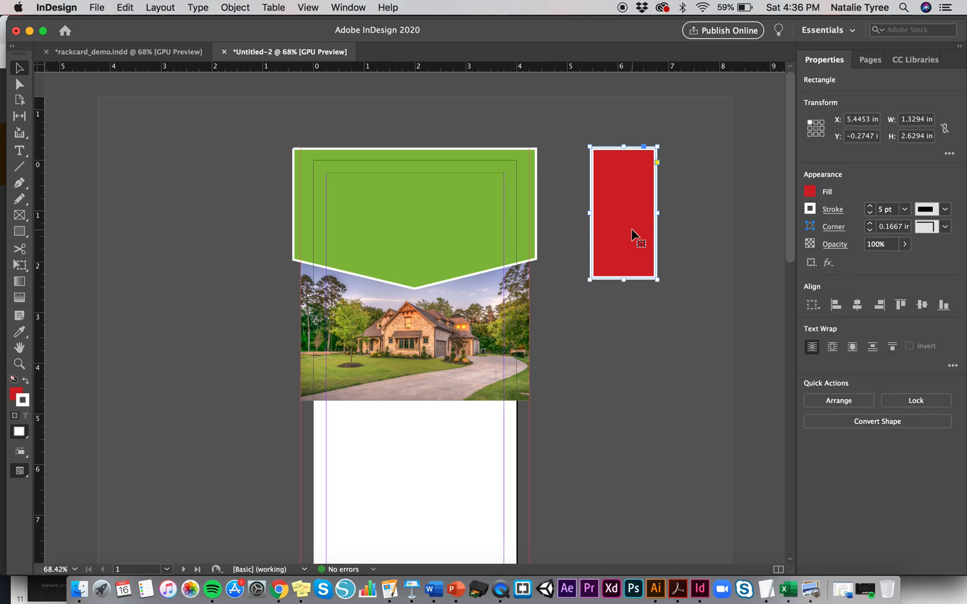
pyautogui.press('Delete')
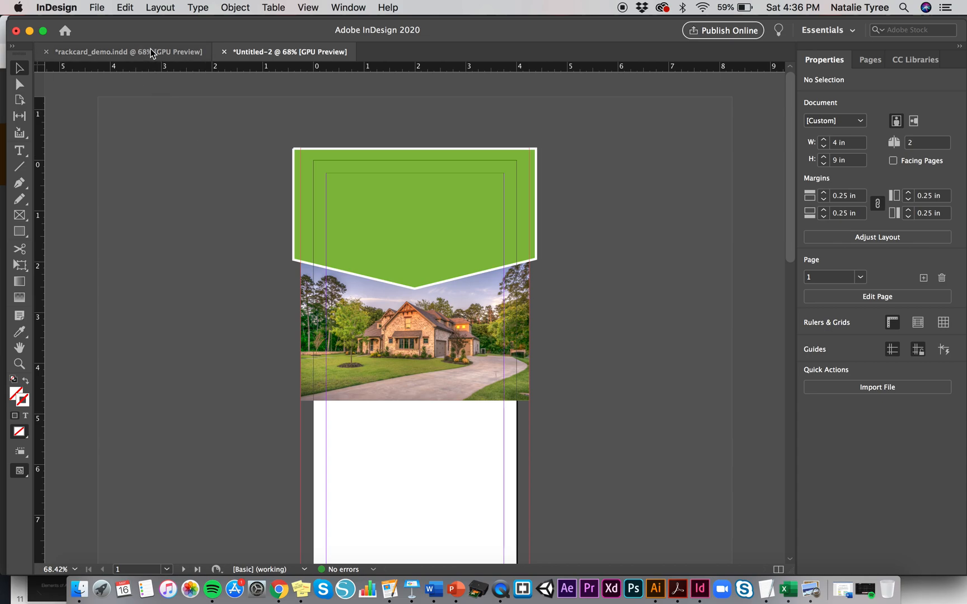
# Create an empty 3.5 x 0.9 in text frame on the green banner, spanning margin to margin at Y 0.7 in
pyautogui.click(17, 157)
pyautogui.moveTo(144, 199); pyautogui.dragTo(258, 244)
pyautogui.click(19, 68)
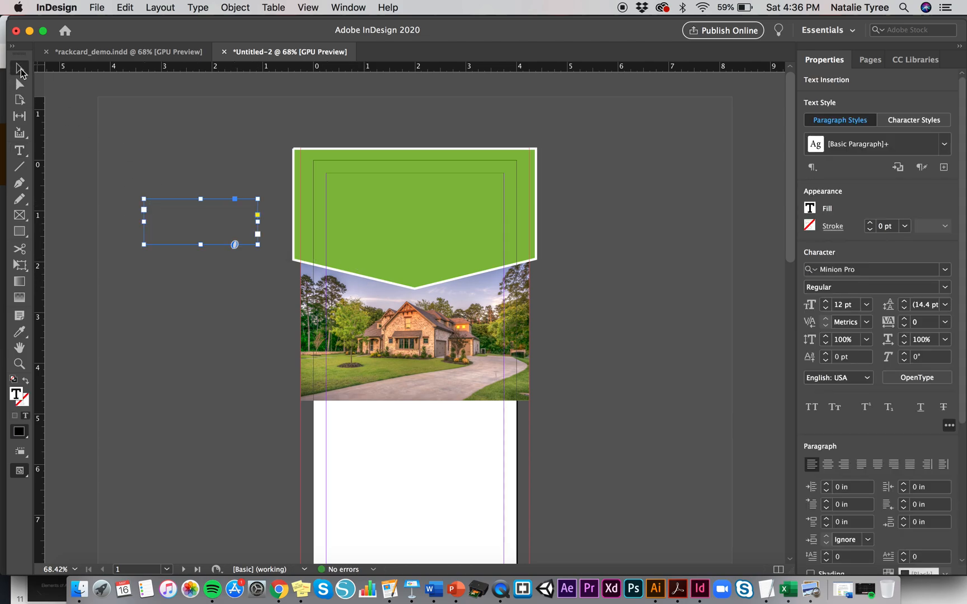
pyautogui.moveTo(180, 197); pyautogui.dragTo(363, 195)
pyautogui.moveTo(439, 218); pyautogui.dragTo(503, 232)
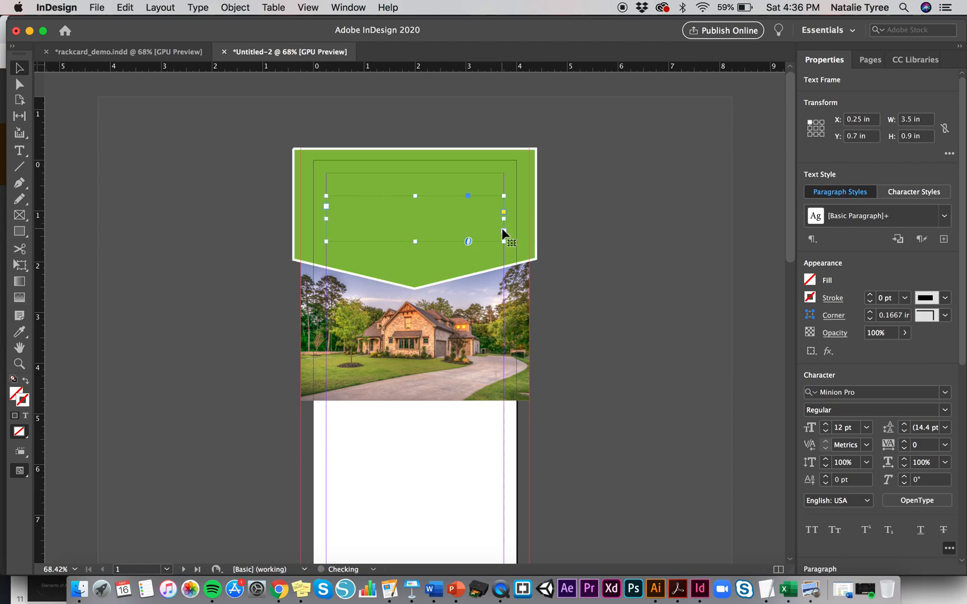
# Enter the title text SIMPLE GREEN LAWNCARE in the empty frame on the green banner
pyautogui.doubleClick(449, 214)
pyautogui.write('S')
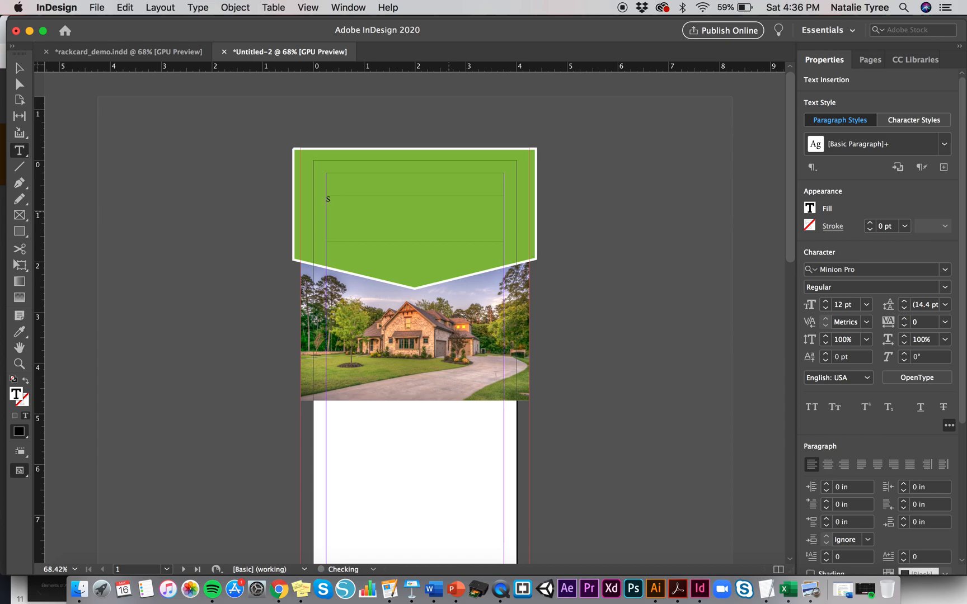
pyautogui.write('IMPLE GREEN LAWNCARE')
# Find the Gotham fonts and set the whole title line in Gotham Book
pyautogui.doubleClick(408, 200)
pyautogui.tripleClick(409, 200)
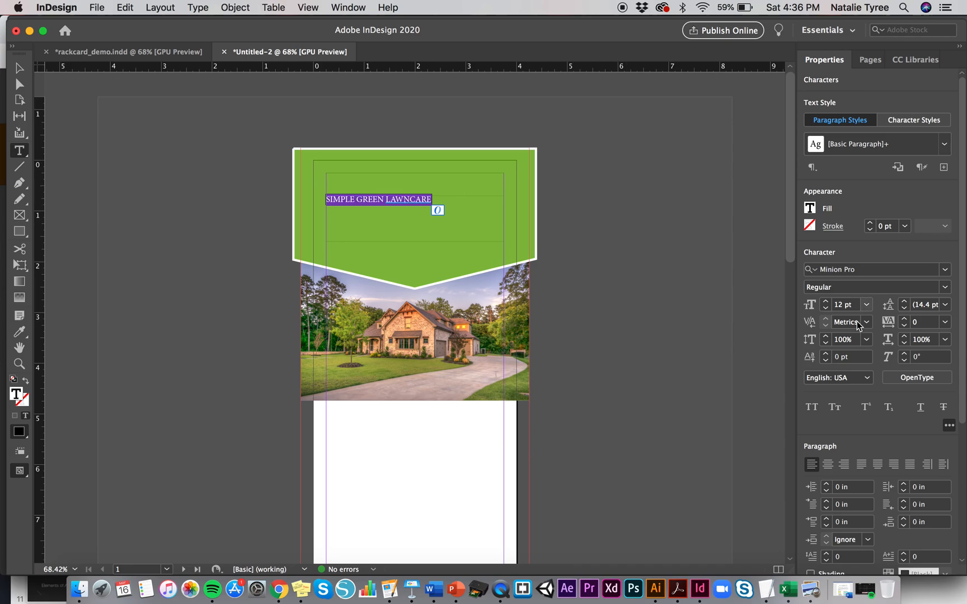
pyautogui.click(945, 272)
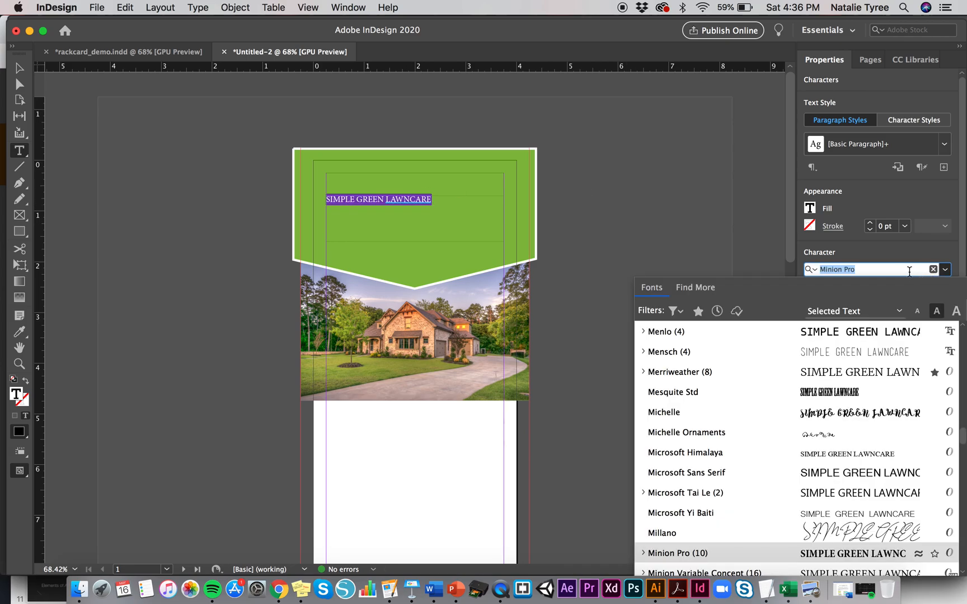
pyautogui.write('GOTH')
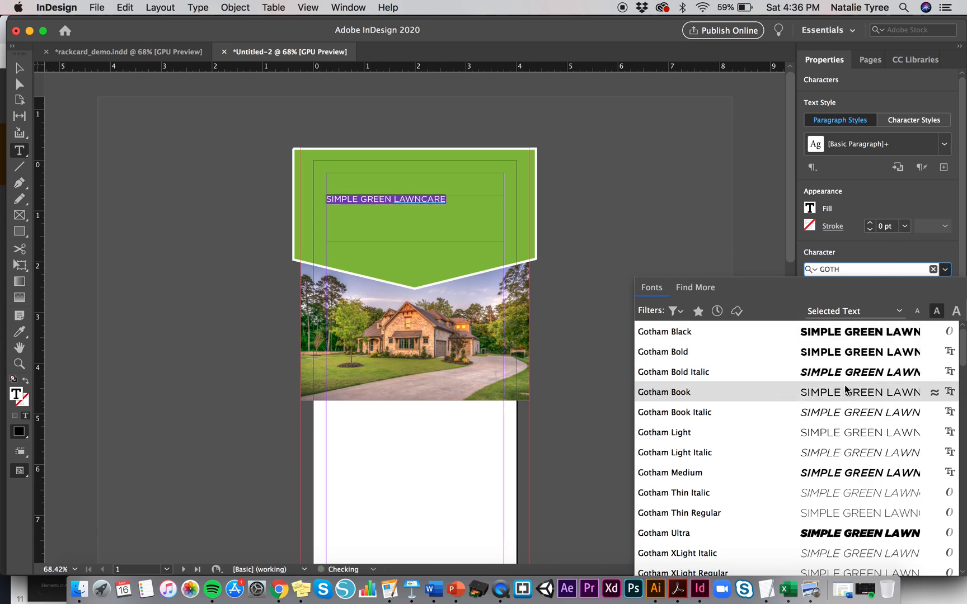
pyautogui.scroll(-1, 844, 385)
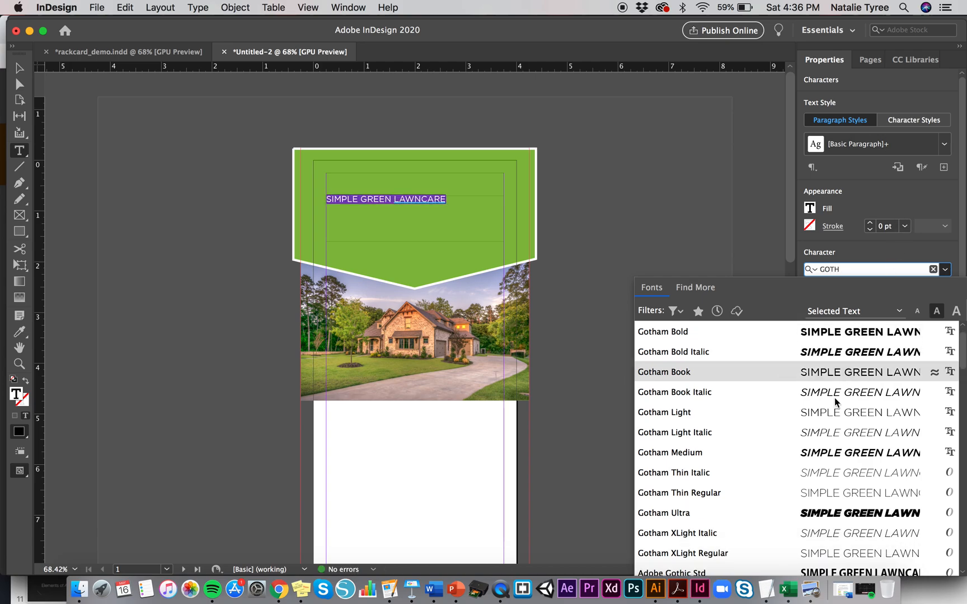
pyautogui.scroll(-2, 793, 443)
pyautogui.scroll(-1, 794, 442)
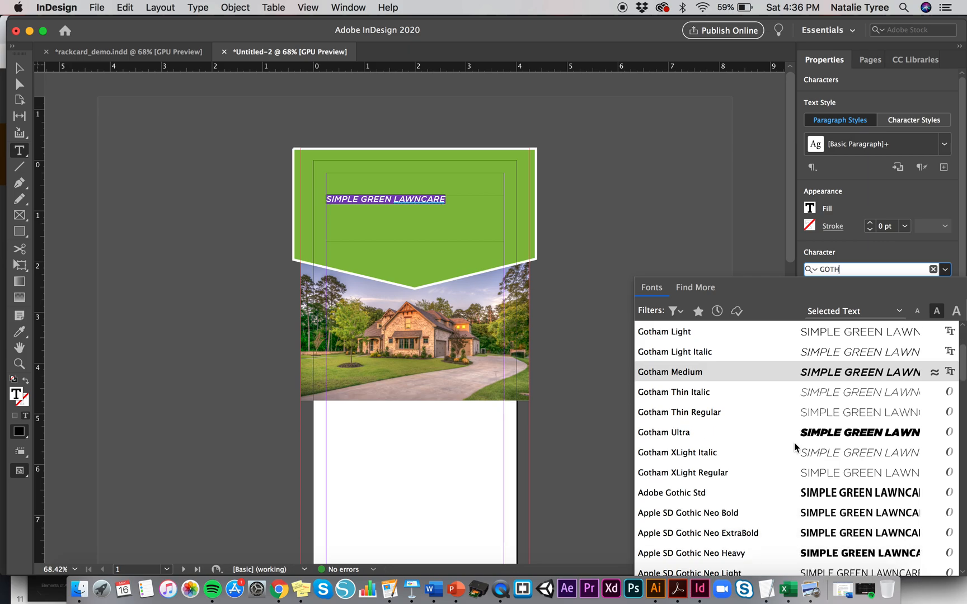
pyautogui.scroll(2, 794, 443)
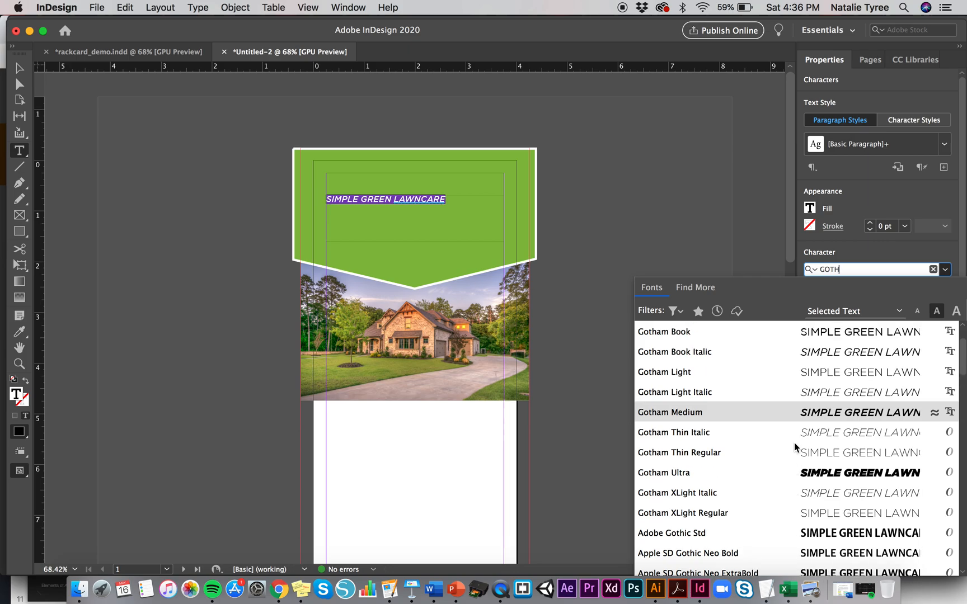
pyautogui.click(745, 331)
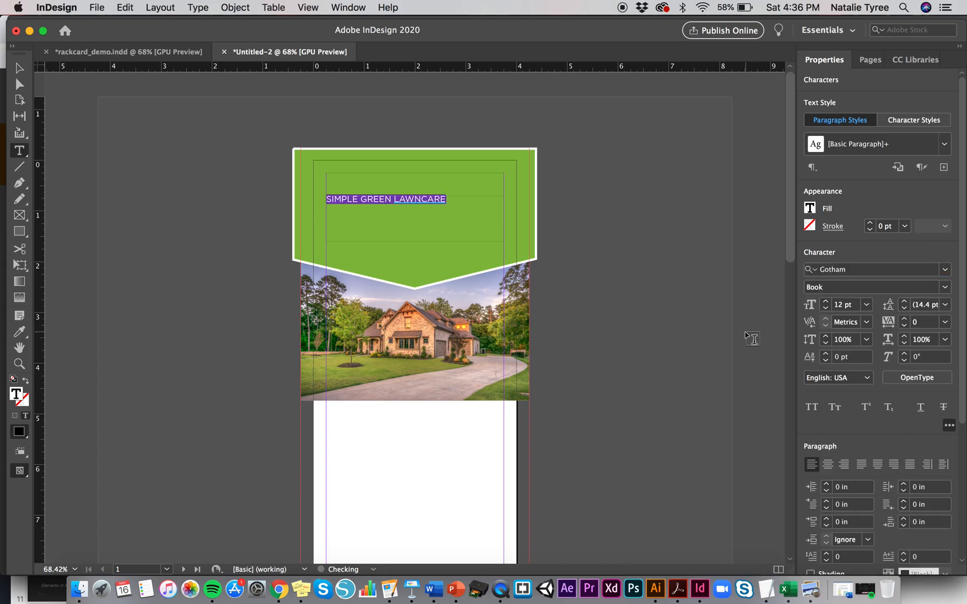
# Enlarge the title text to 15 pt and change its font style to Bold
pyautogui.click(827, 302)
pyautogui.click(827, 302)
pyautogui.click(827, 302)
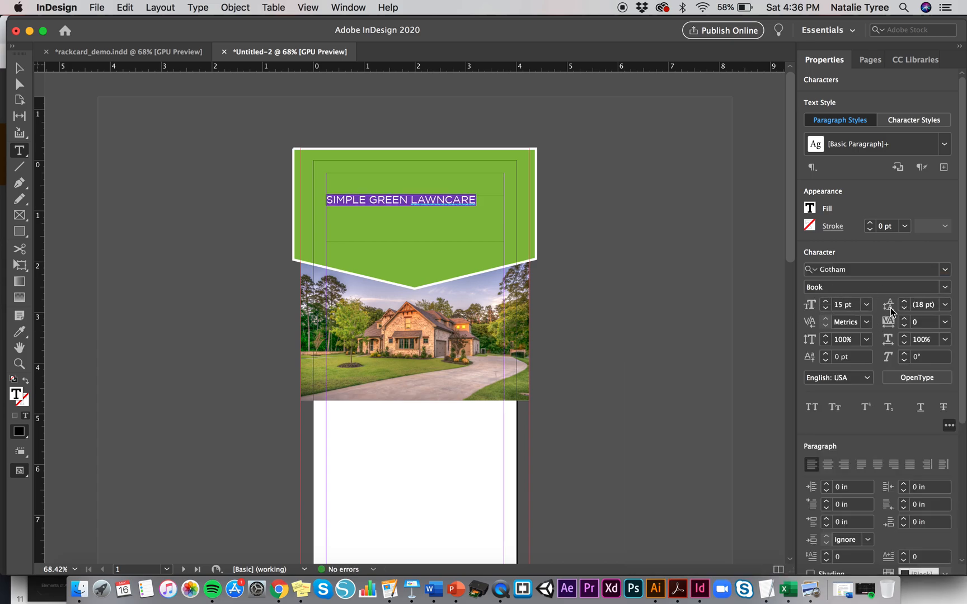
pyautogui.click(945, 287)
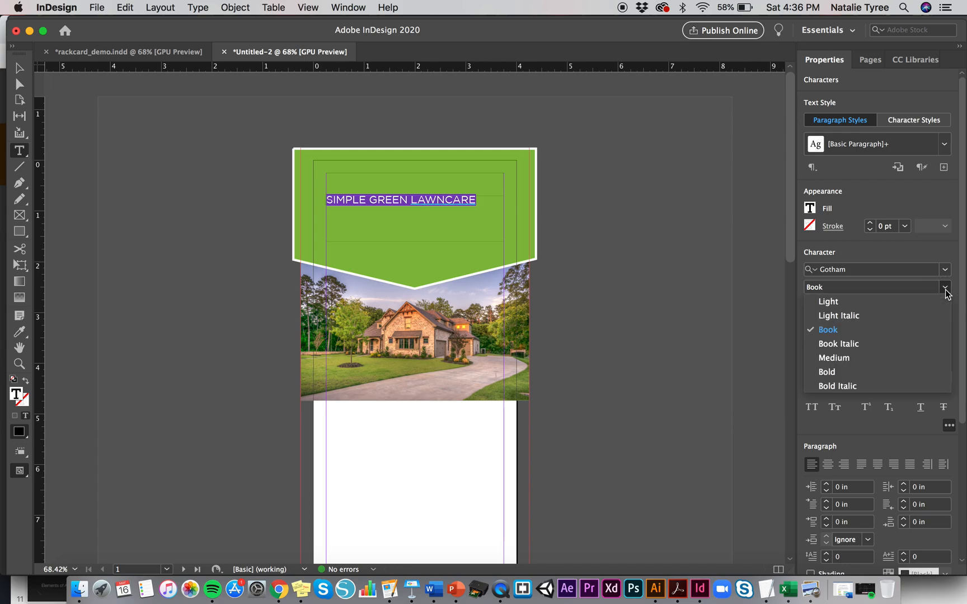
pyautogui.click(888, 369)
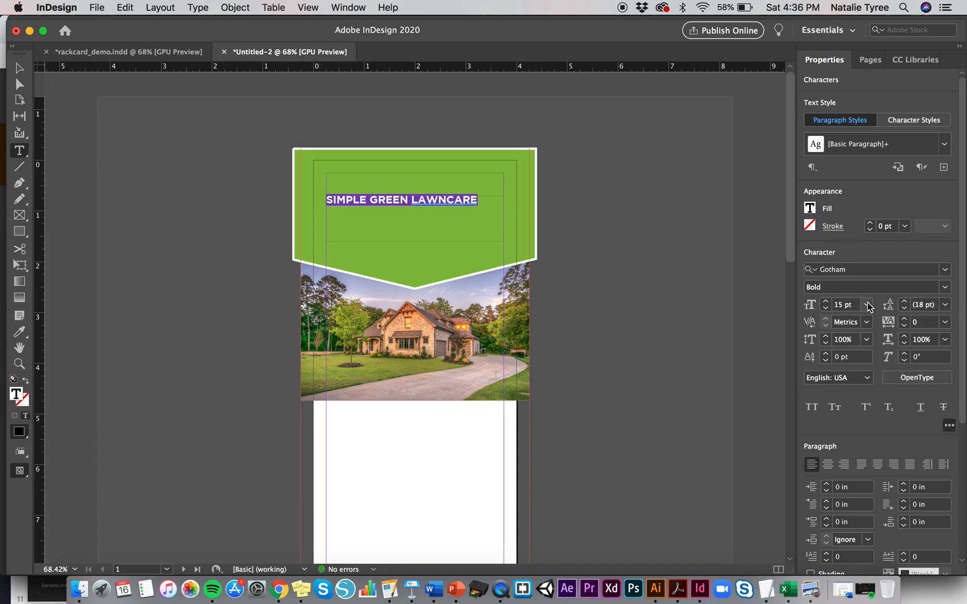
# Center the title in its frame and fill its text with the [Paper] swatch
pyautogui.click(828, 464)
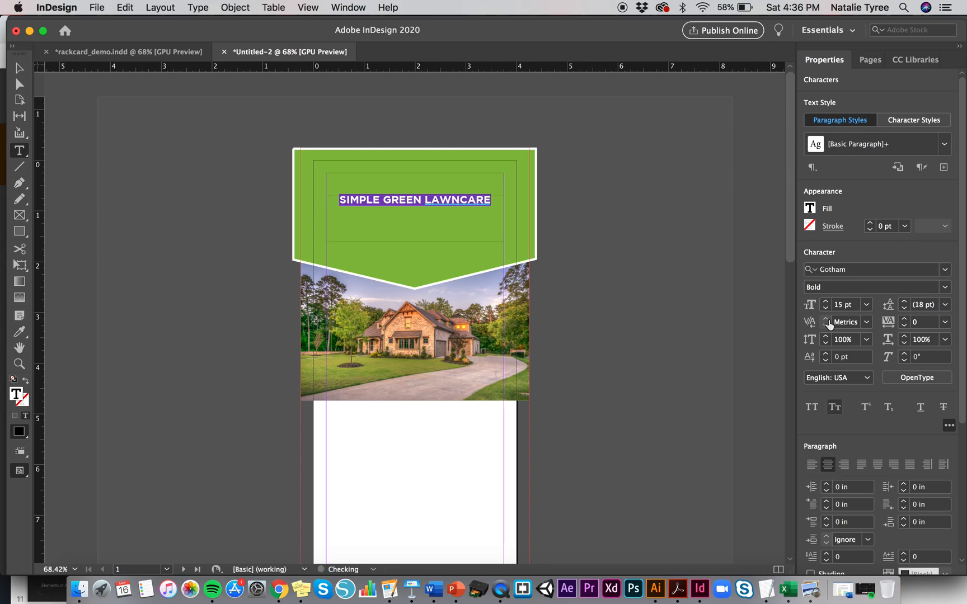
pyautogui.click(811, 209)
pyautogui.click(671, 325)
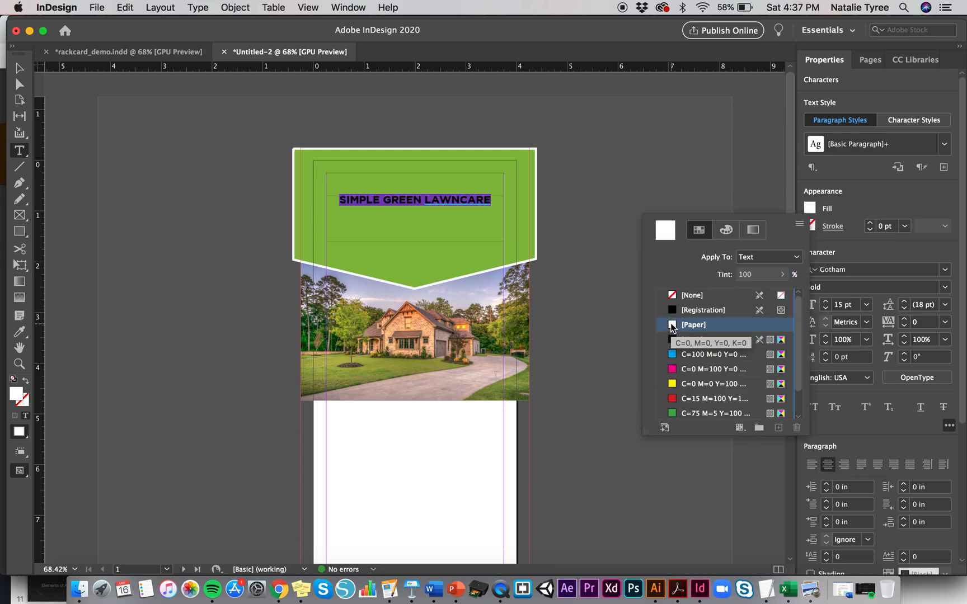
pyautogui.click(23, 70)
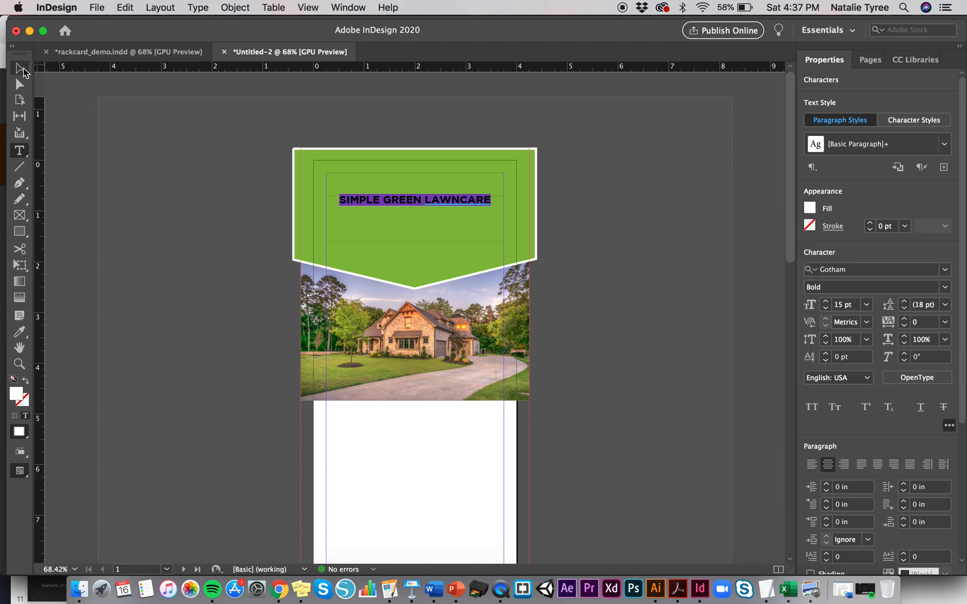
pyautogui.click(21, 69)
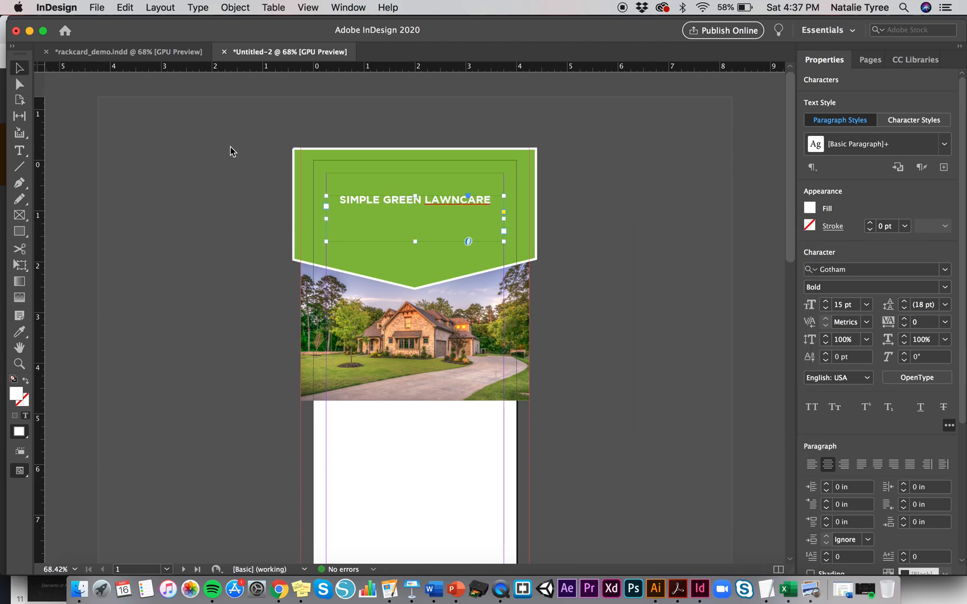
# Increase the whole title's font size to 17 pt and return to the frame selection
pyautogui.doubleClick(390, 215)
pyautogui.press('super+a')
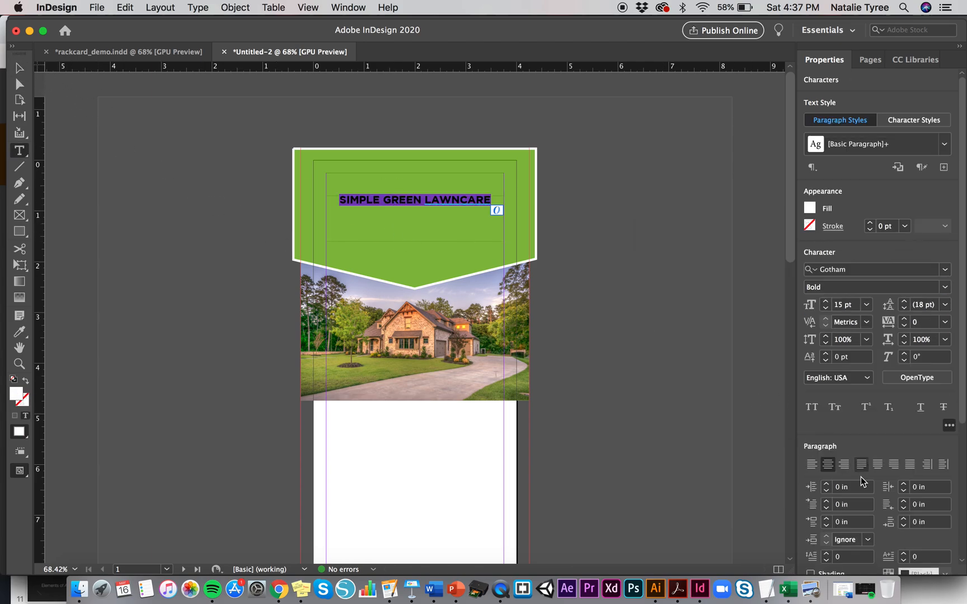
pyautogui.click(824, 301)
pyautogui.click(825, 301)
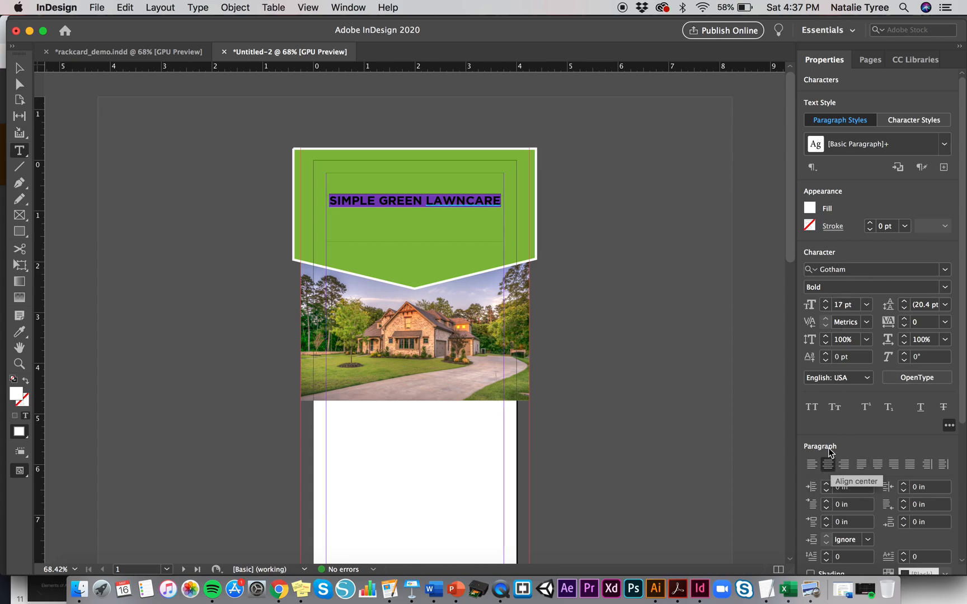
pyautogui.click(21, 68)
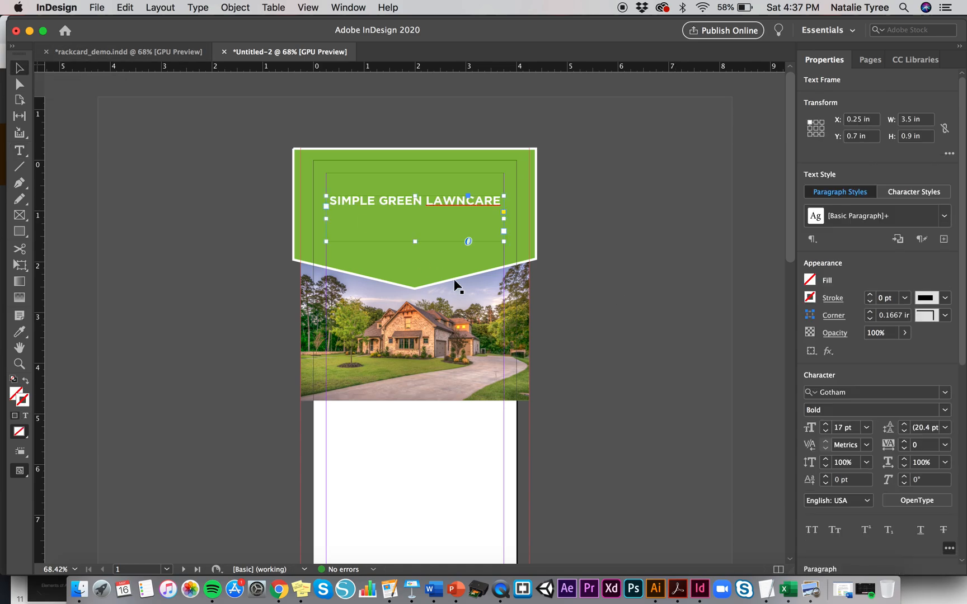
# Shorten the title frame to 0.425 in high, nudge it down the banner to Y 0.9778 in, and deselect it
pyautogui.moveTo(416, 242); pyautogui.dragTo(413, 218)
pyautogui.press('Down')
pyautogui.press('Down')
pyautogui.press('Down')
pyautogui.press('Down')
pyautogui.press('Down')
pyautogui.press('Down')
pyautogui.press('Down')
pyautogui.press('Down')
pyautogui.press('Down')
pyautogui.press('Down')
pyautogui.press('Down')
pyautogui.press('Down')
pyautogui.press('Down')
pyautogui.press('Down')
pyautogui.press('Down')
pyautogui.press('Down')
pyautogui.press('Down')
pyautogui.press('Down')
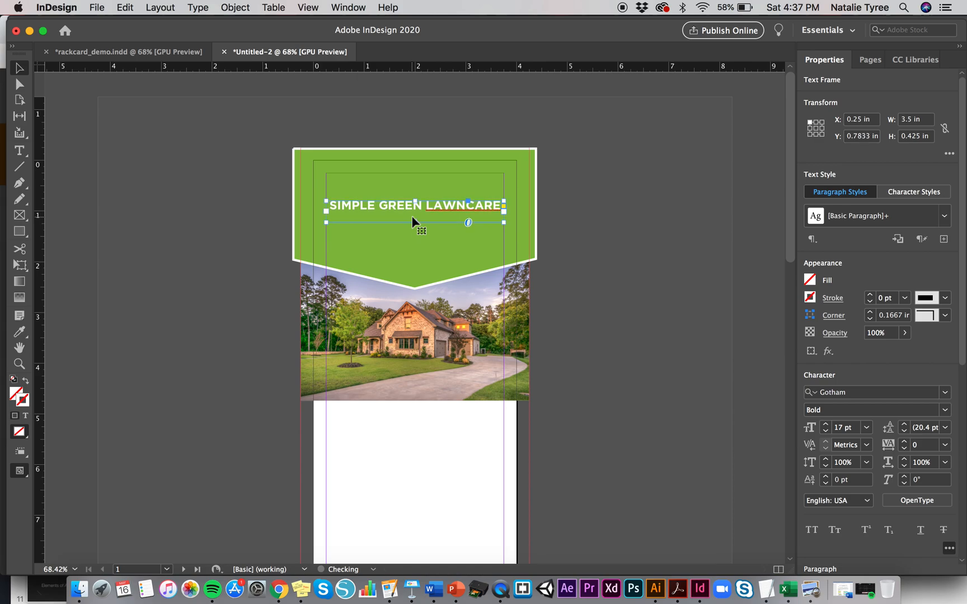
pyautogui.press('Down')
pyautogui.press('Down')
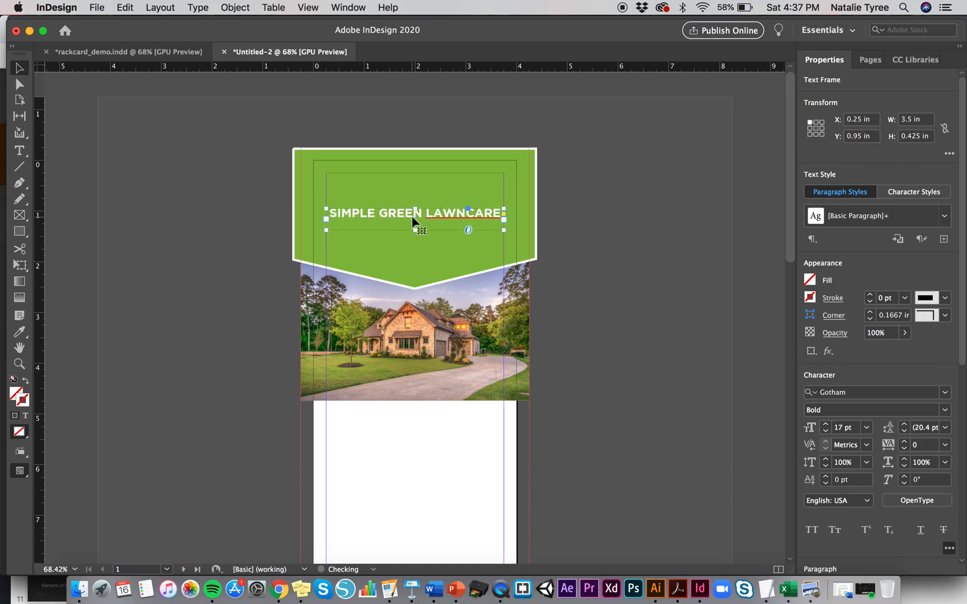
pyautogui.click(629, 301)
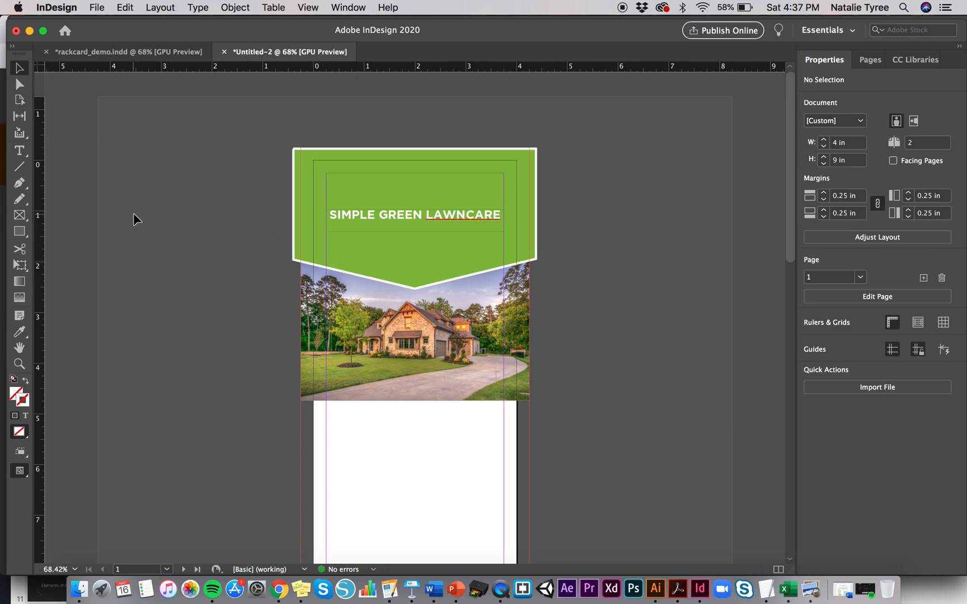
# Look through the Gotham family's styles for the title frame, keep Bold, and deselect the frame
pyautogui.click(463, 214)
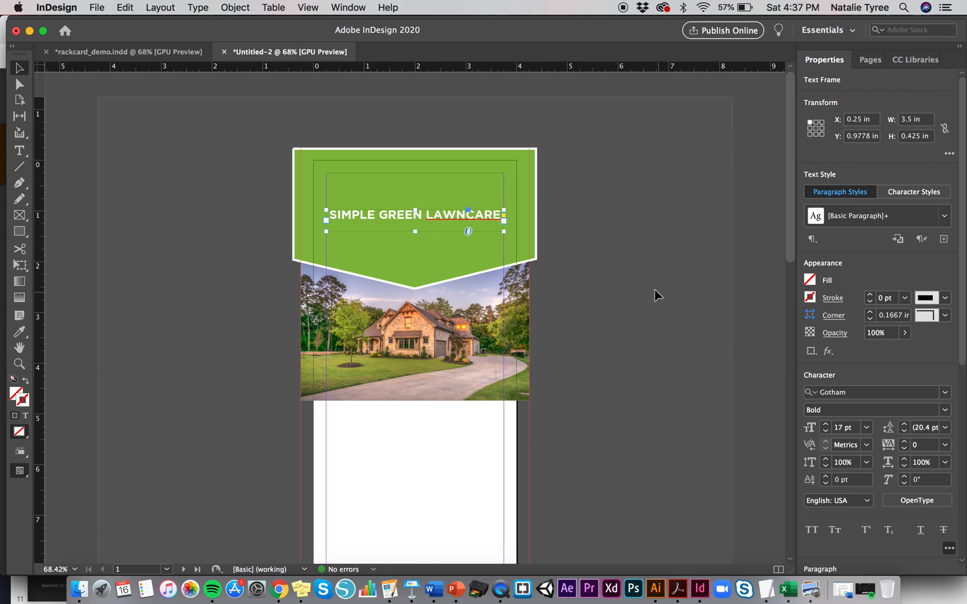
pyautogui.click(945, 395)
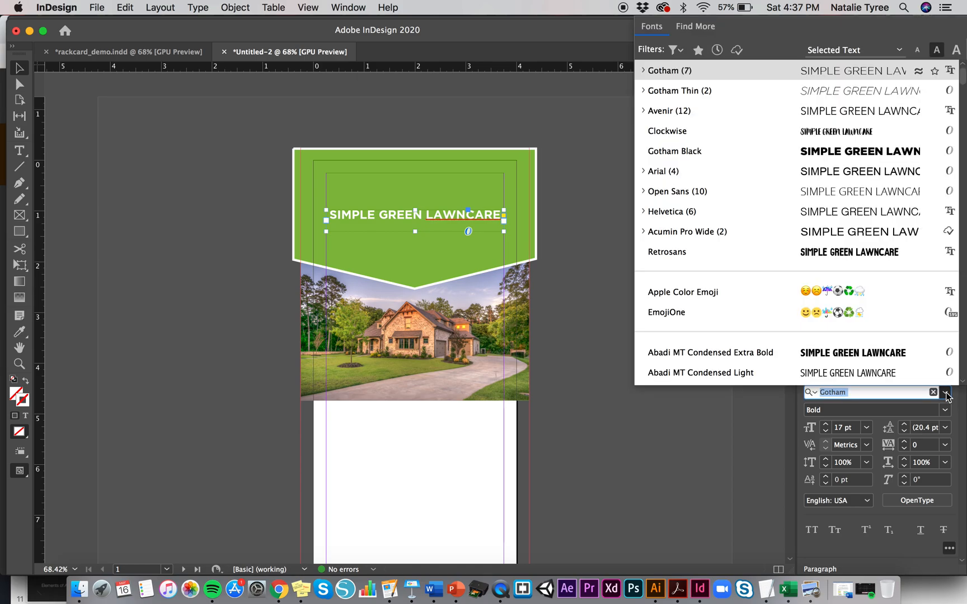
pyautogui.click(644, 71)
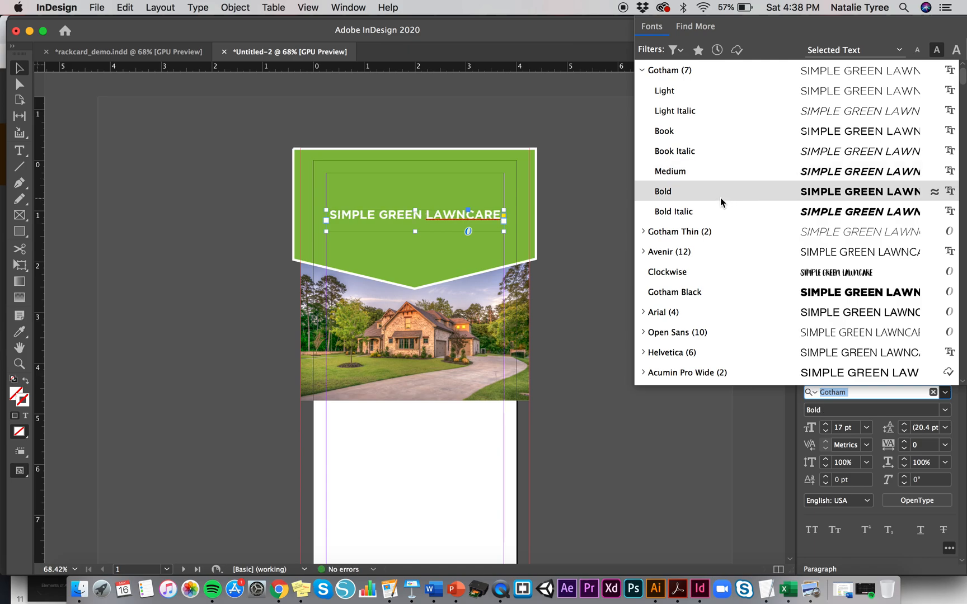
pyautogui.click(676, 191)
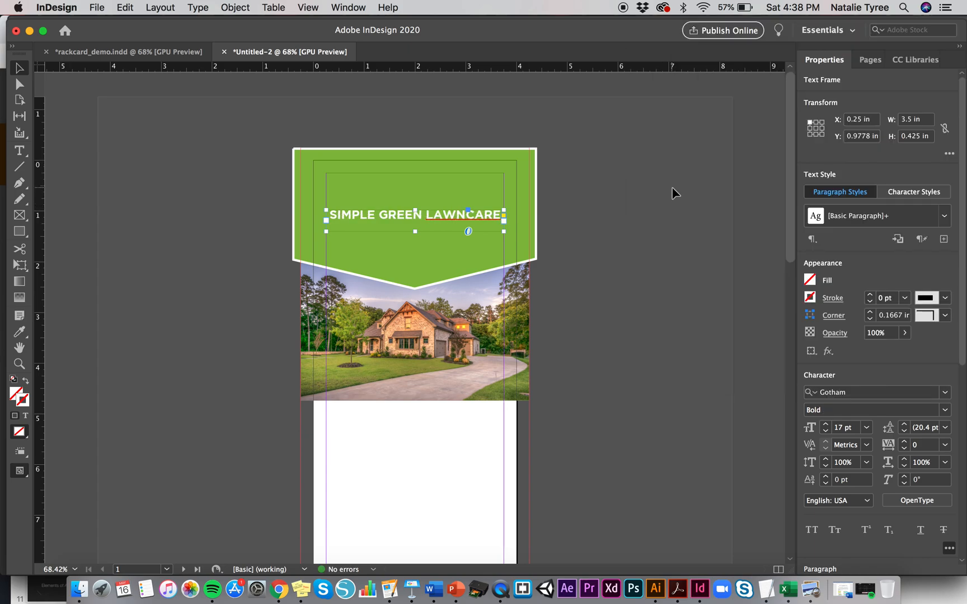
pyautogui.click(610, 240)
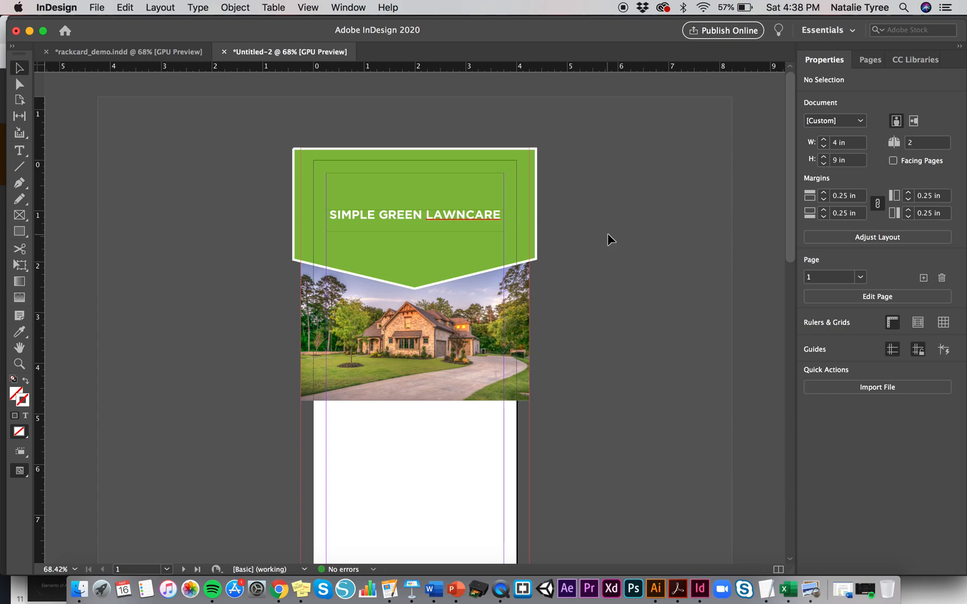
# Compare the available font families and the Gotham styles against the title once more, closing the list without choosing another font
pyautogui.scroll(-5, 610, 239)
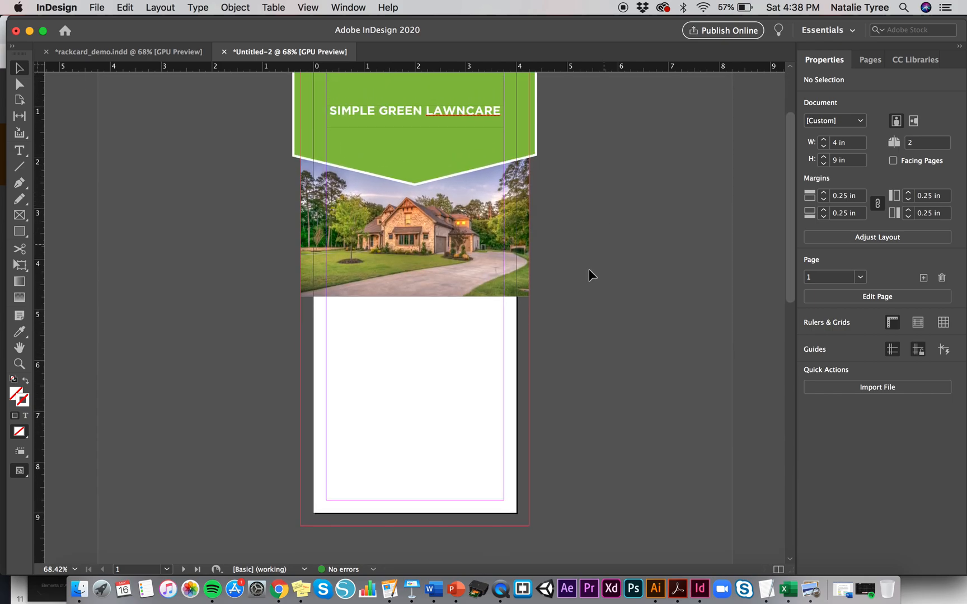
pyautogui.scroll(1, 573, 287)
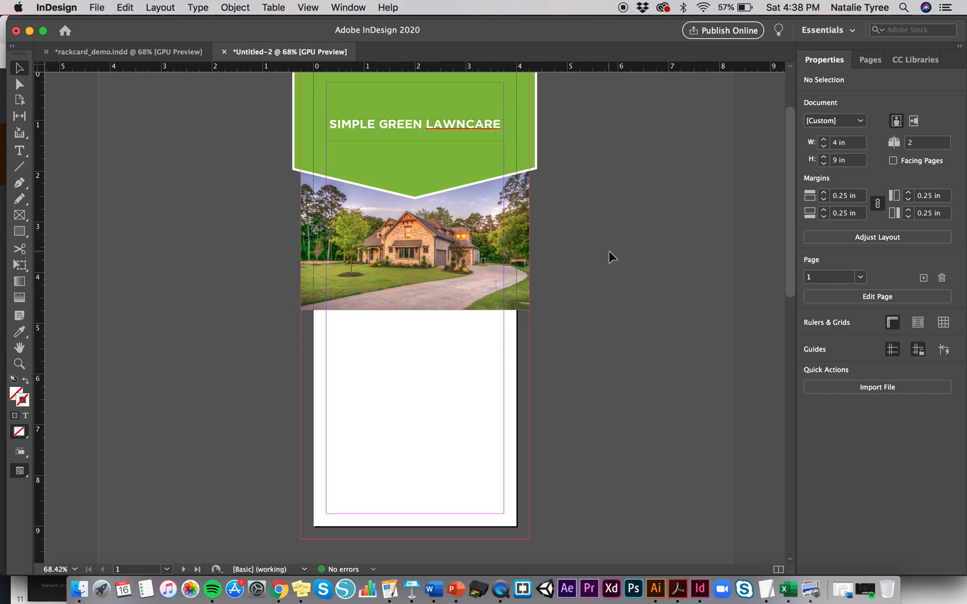
pyautogui.click(460, 130)
pyautogui.click(645, 203)
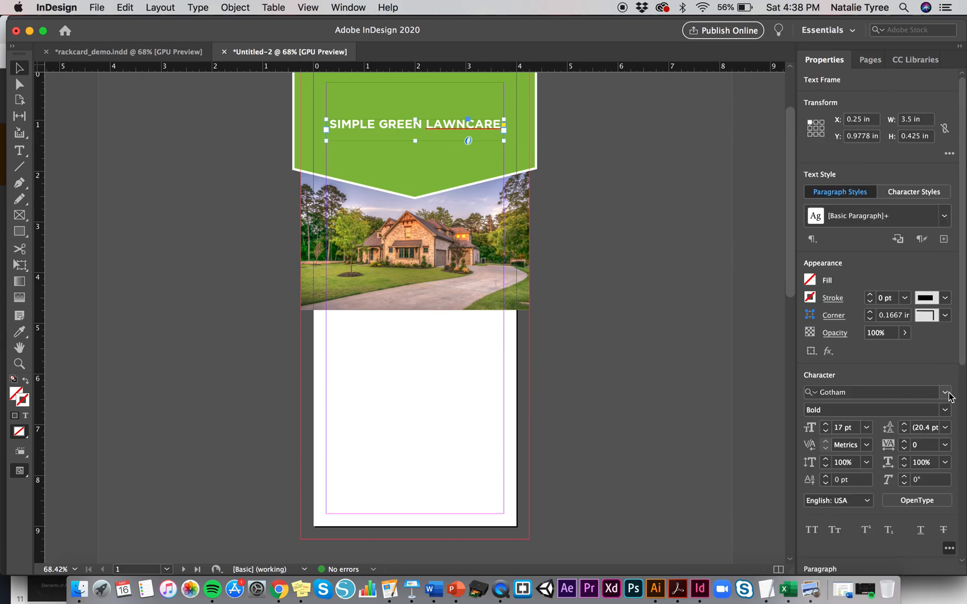
pyautogui.click(946, 393)
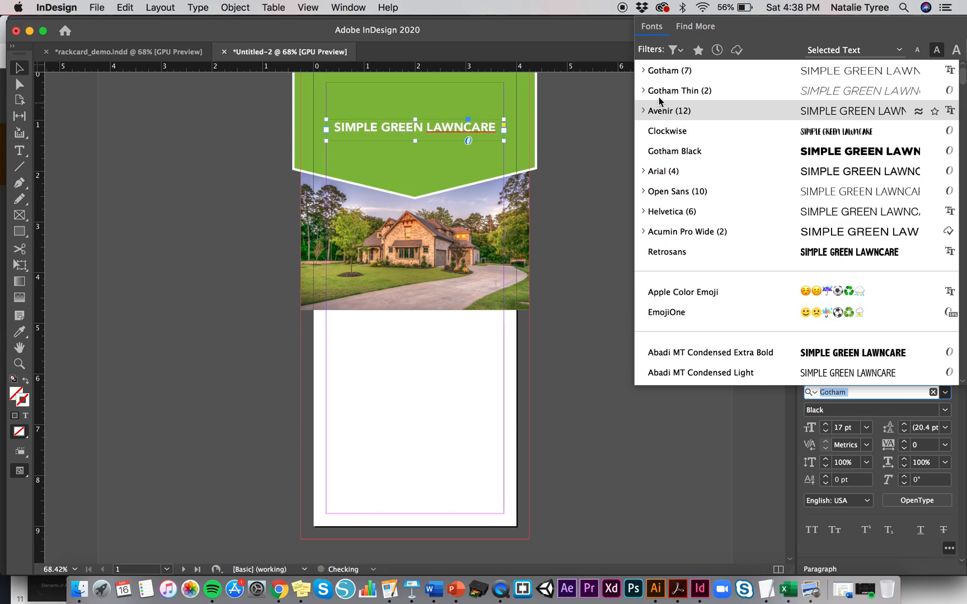
pyautogui.click(643, 70)
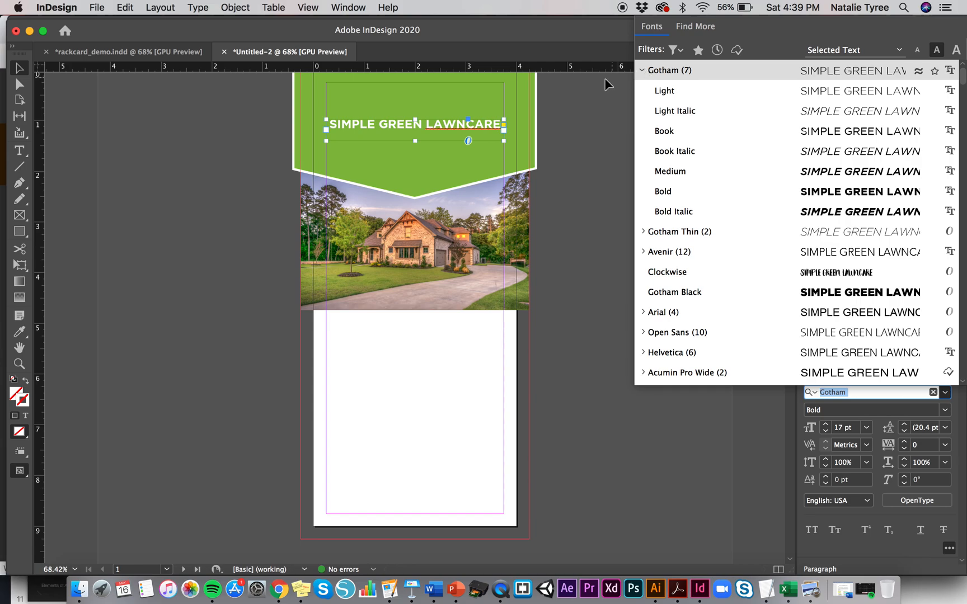
pyautogui.click(589, 91)
pyautogui.click(589, 91)
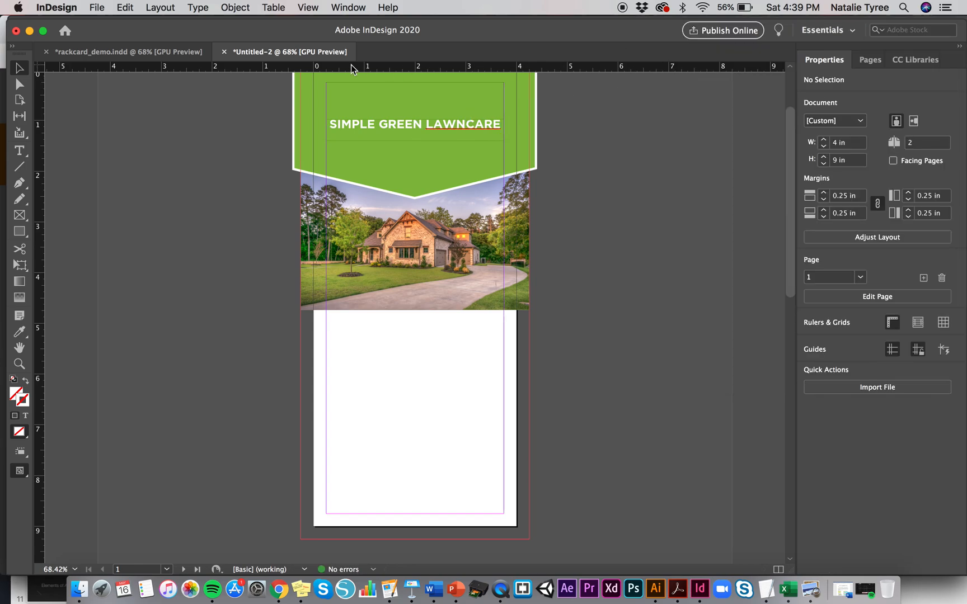
# Switch to the rackcard_demo.indd document and inspect the type settings of its HEADLINE HERE frame
pyautogui.click(154, 52)
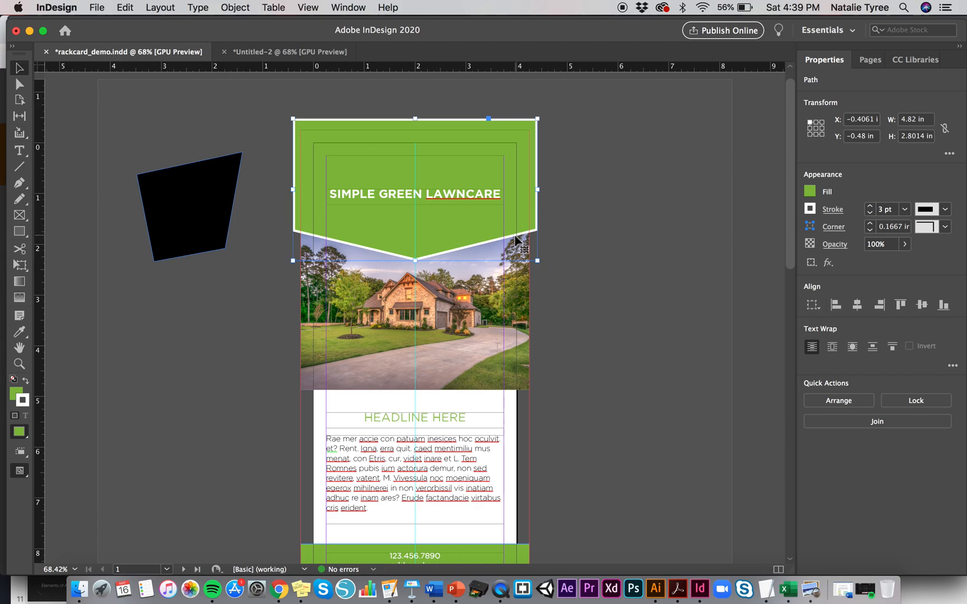
pyautogui.click(627, 282)
pyautogui.scroll(-3, 627, 281)
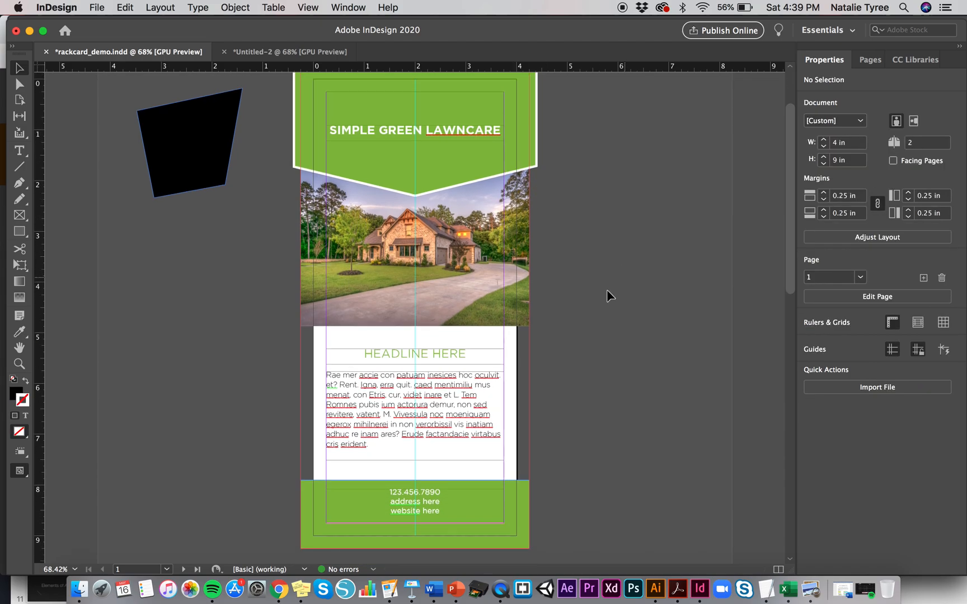
pyautogui.click(463, 353)
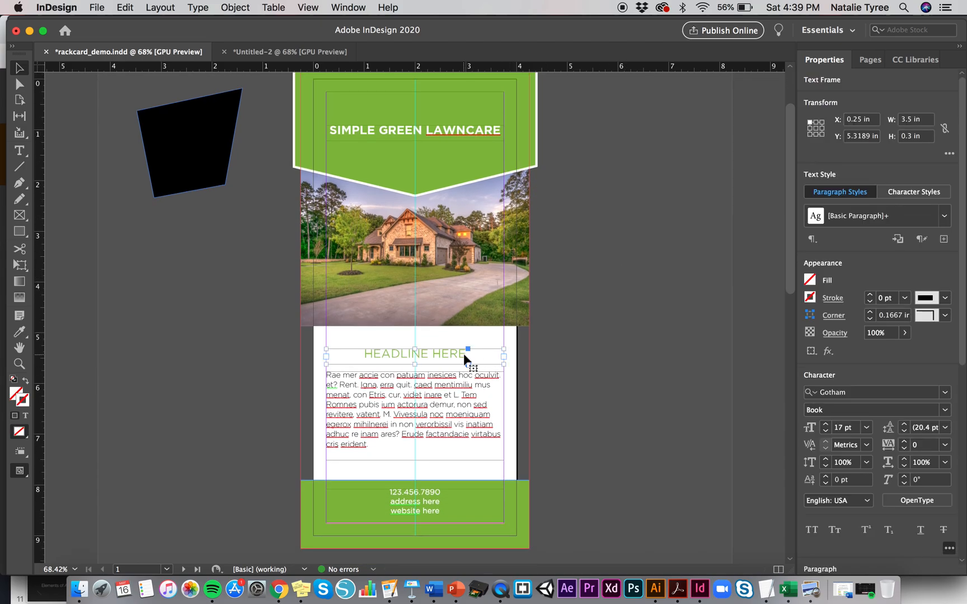
# Copy the HEADLINE HERE frame from rackcard_demo.indd into the Untitled-2 document and place it in the white area below the house photo
pyautogui.doubleClick(457, 359)
pyautogui.tripleClick(457, 355)
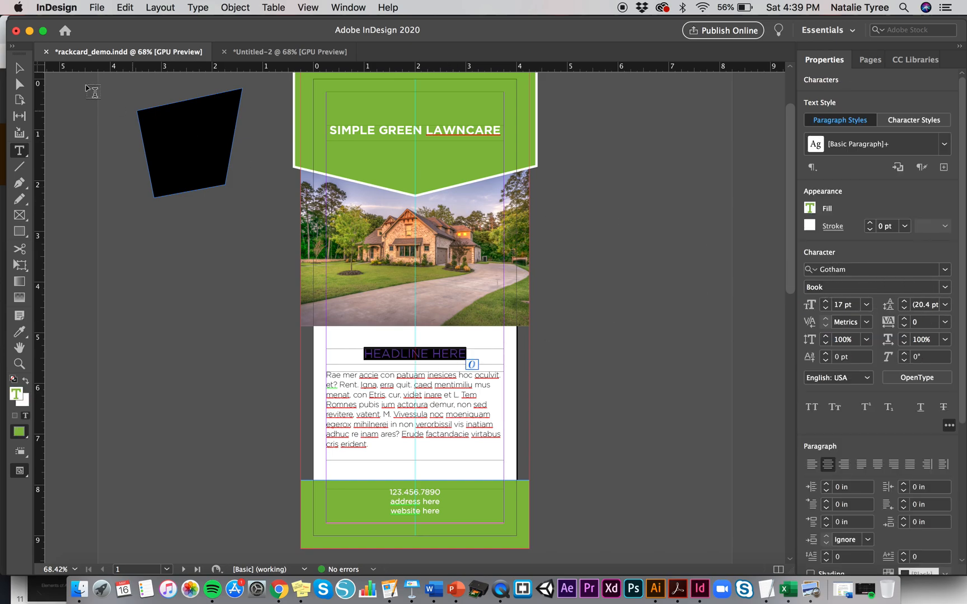
pyautogui.click(23, 70)
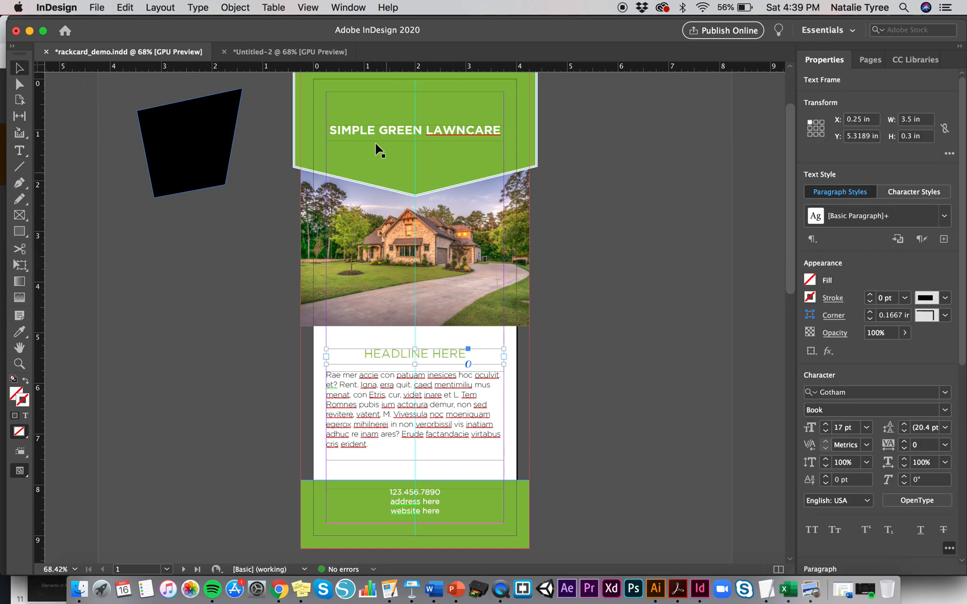
pyautogui.click(307, 50)
pyautogui.hotkey('ctrl', 'v')
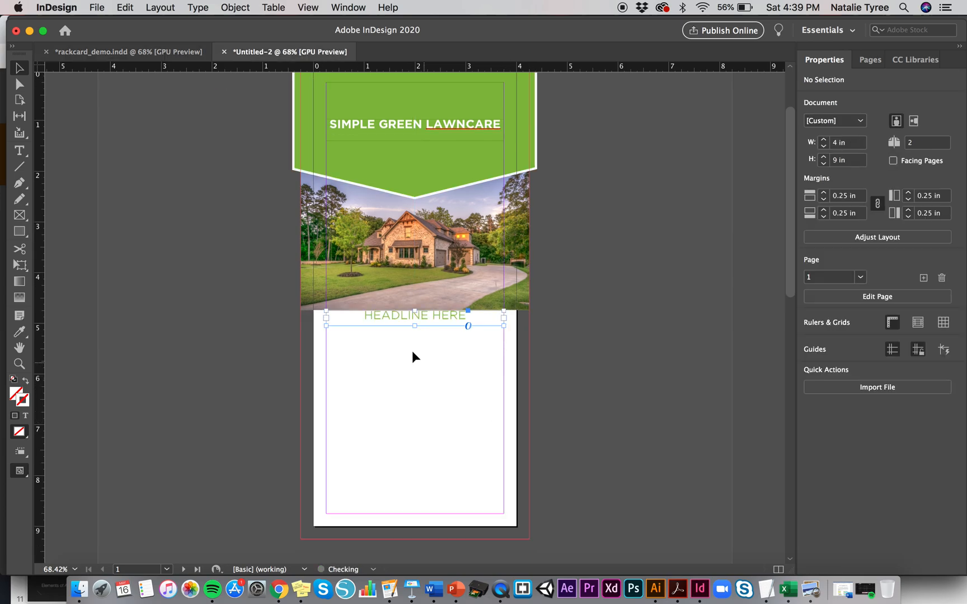
pyautogui.moveTo(398, 320); pyautogui.dragTo(400, 356)
pyautogui.click(618, 358)
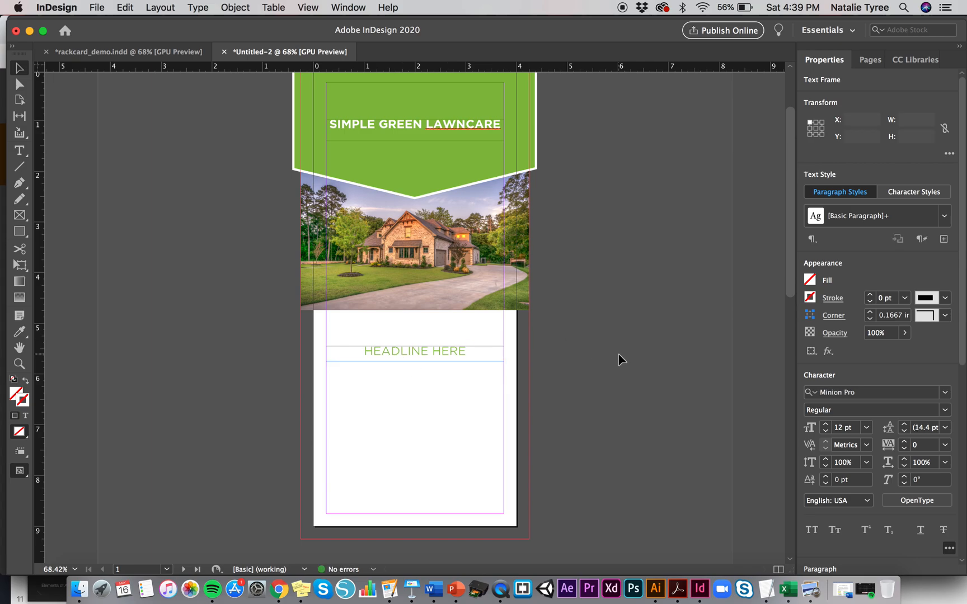
# Create a 3.5 x 2.125 in text frame between the margins below the headline and fill it with placeholder text
pyautogui.click(20, 151)
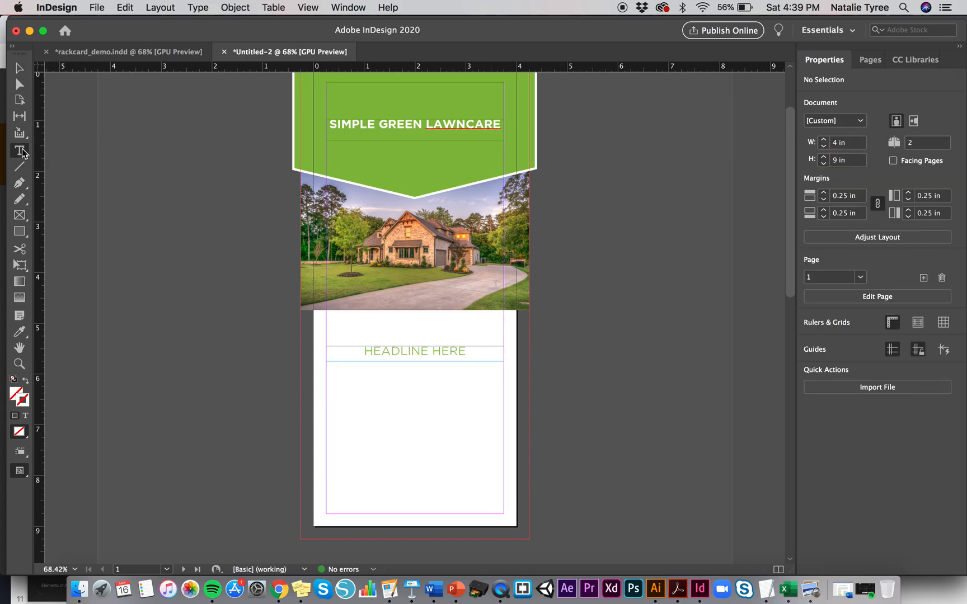
pyautogui.moveTo(326, 373); pyautogui.dragTo(504, 481)
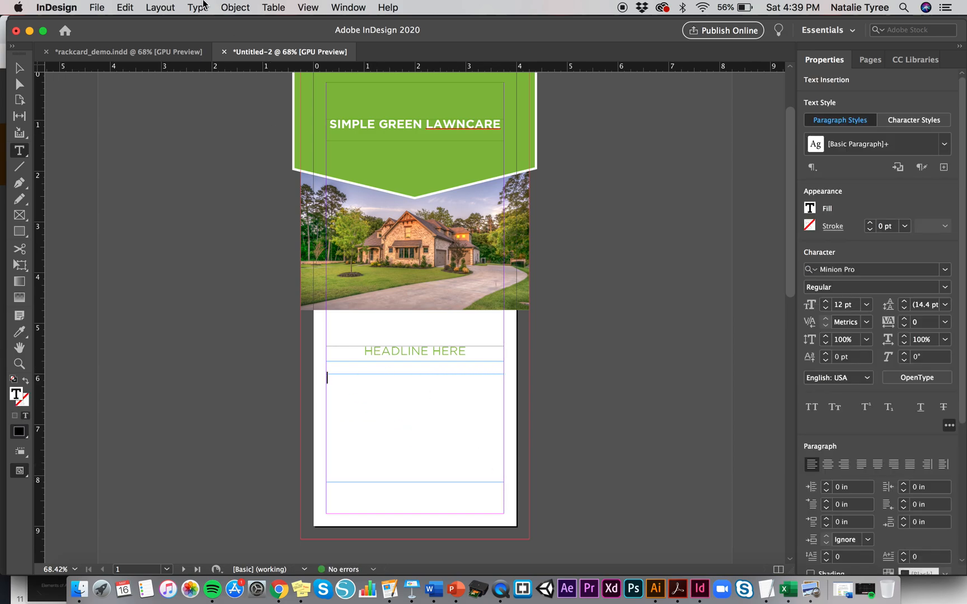
pyautogui.click(204, 5)
pyautogui.click(352, 428)
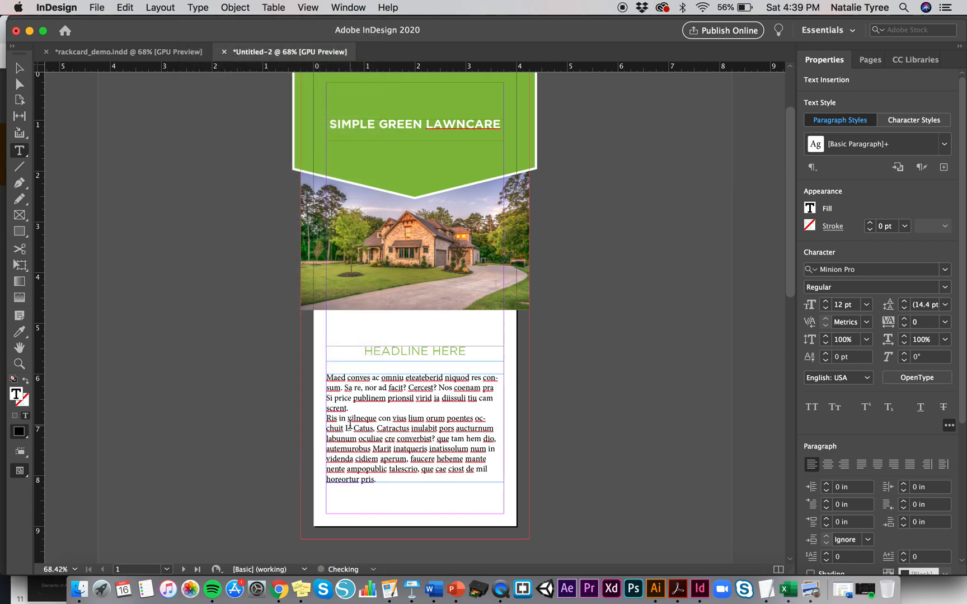
# Set all the placeholder body text to Gotham Light
pyautogui.moveTo(387, 477); pyautogui.dragTo(319, 376)
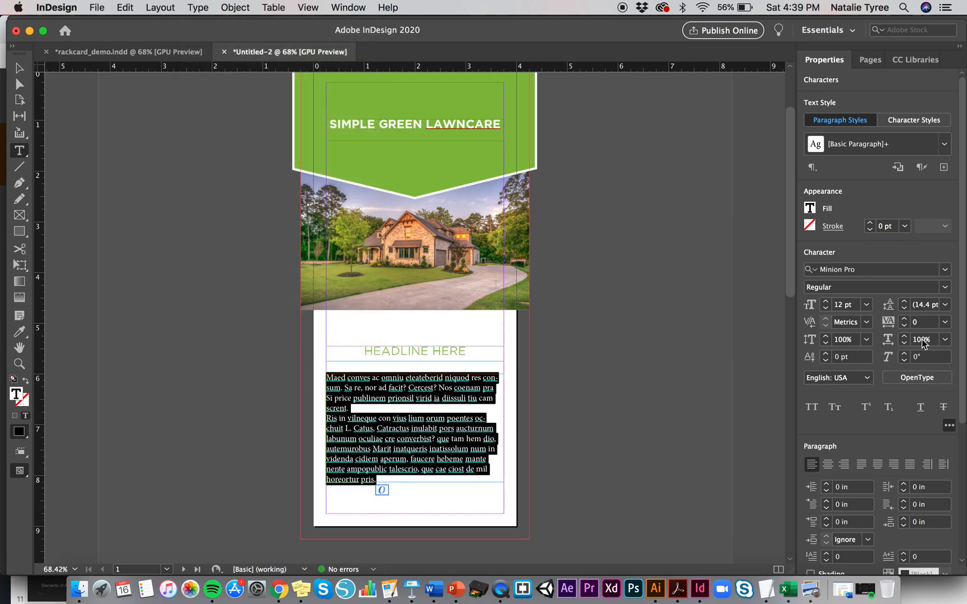
pyautogui.click(876, 268)
pyautogui.write('GOTH')
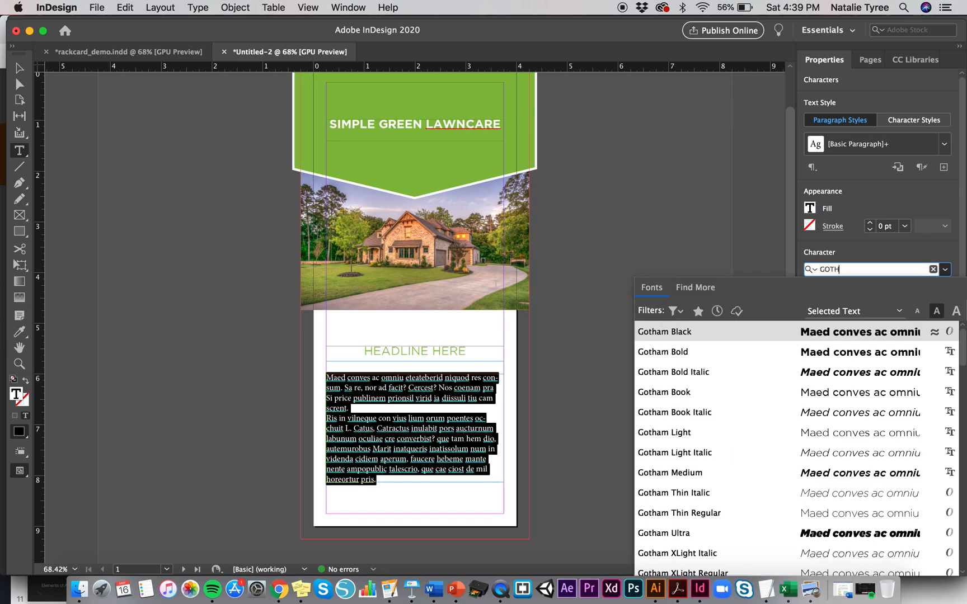
pyautogui.press('BackSpace')
pyautogui.press('BackSpace')
pyautogui.write('got')
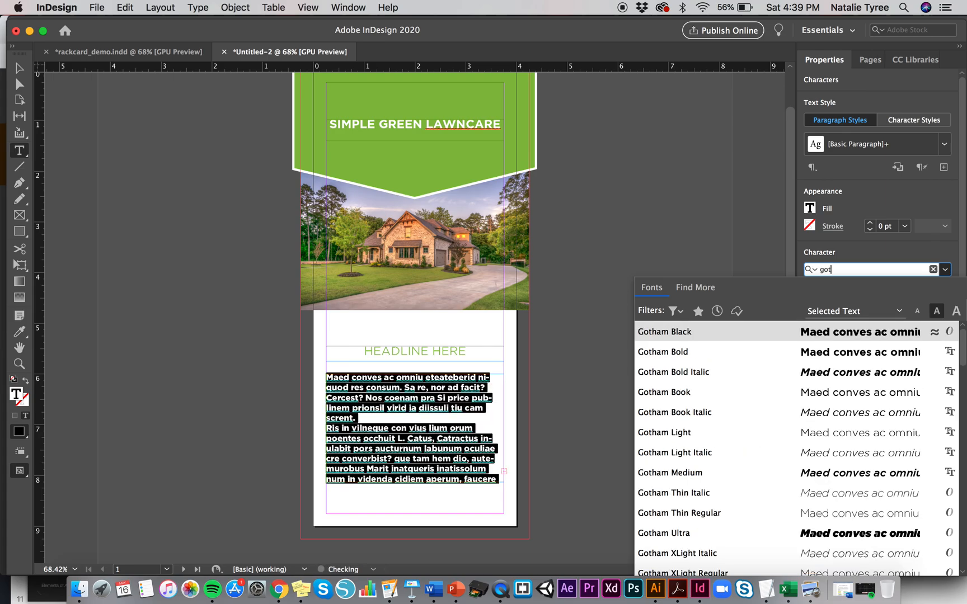
pyautogui.click(760, 434)
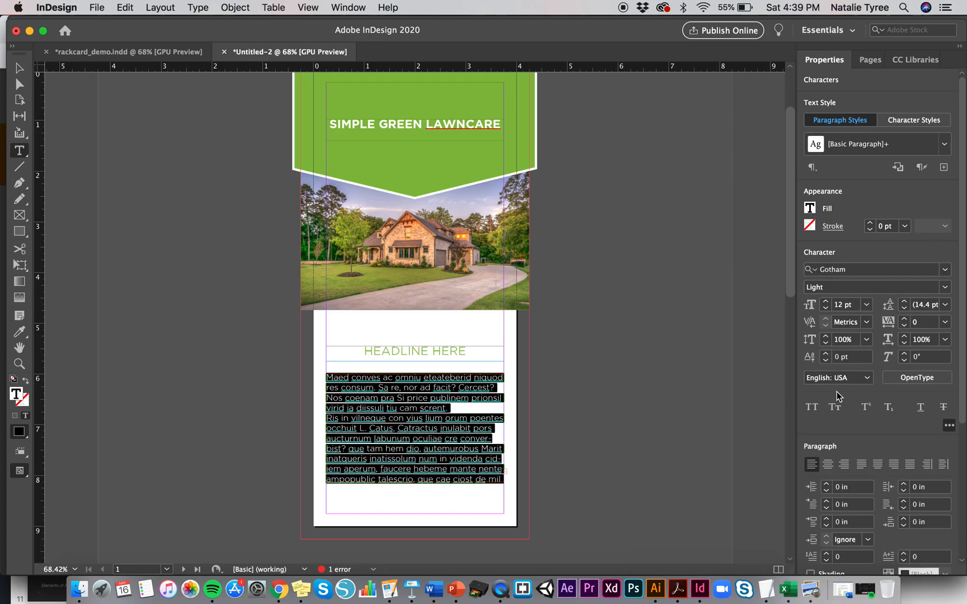
pyautogui.click(402, 454)
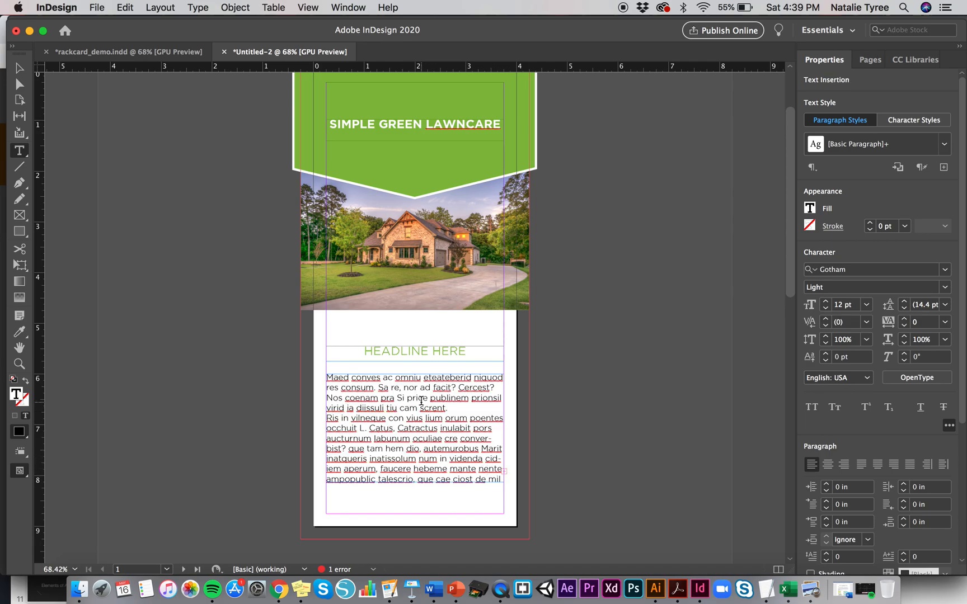
# Delete the last three visible lines of the body text, shorten its frame to about 1.9 in high, and deselect it
pyautogui.moveTo(503, 480); pyautogui.dragTo(321, 453)
pyautogui.press('BackSpace')
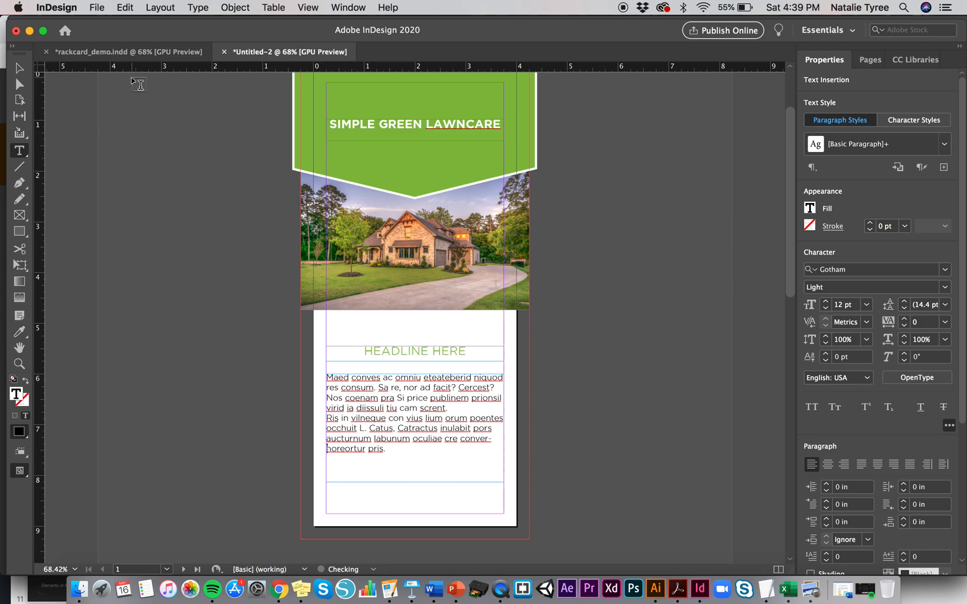
pyautogui.click(19, 67)
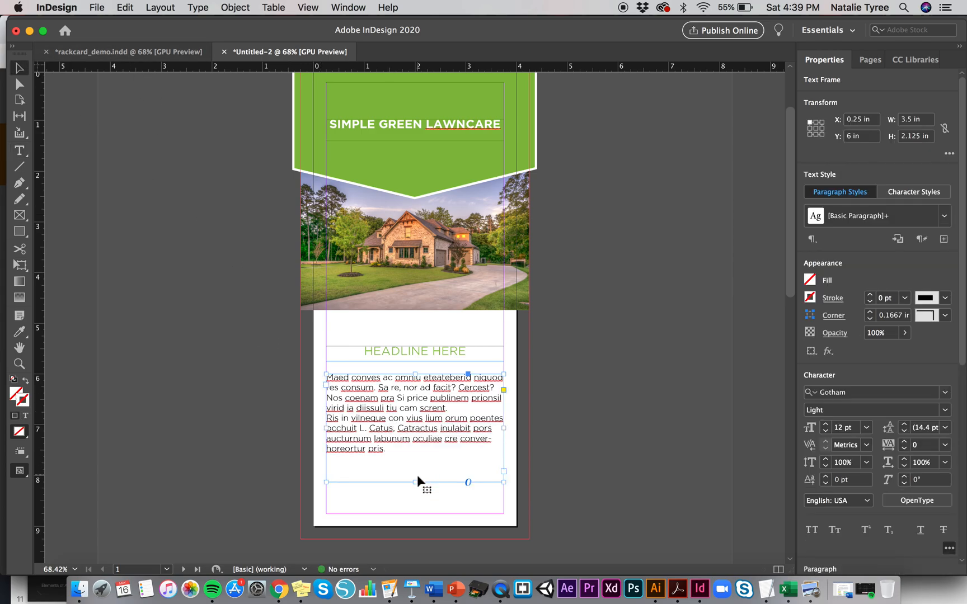
pyautogui.moveTo(416, 482); pyautogui.dragTo(415, 471)
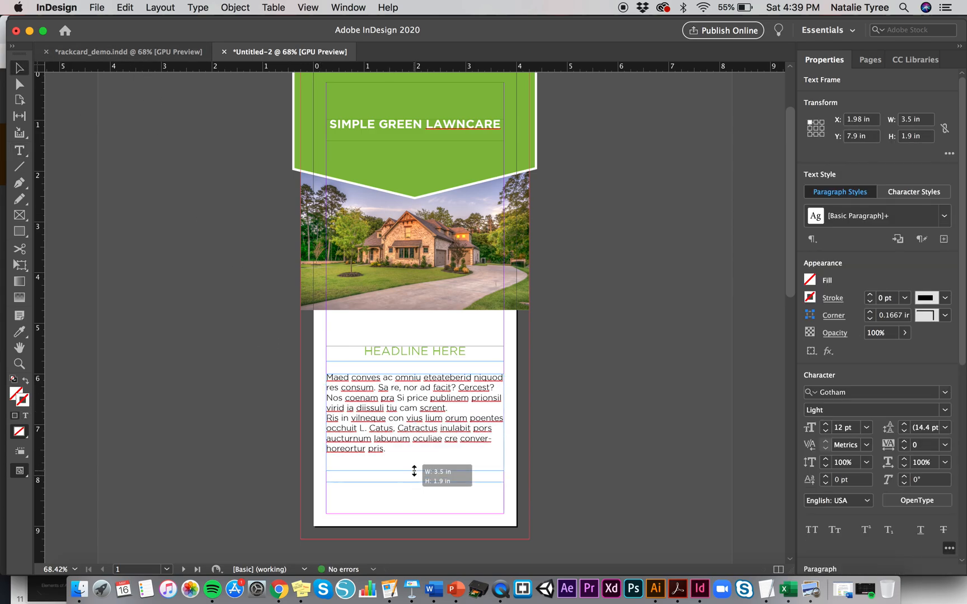
pyautogui.click(594, 433)
# Select the headline and body text frames together and nudge them up closer to the house photo
pyautogui.click(411, 347)
pyautogui.keyDown('shift'); pyautogui.click(425, 401); pyautogui.keyUp('shift')
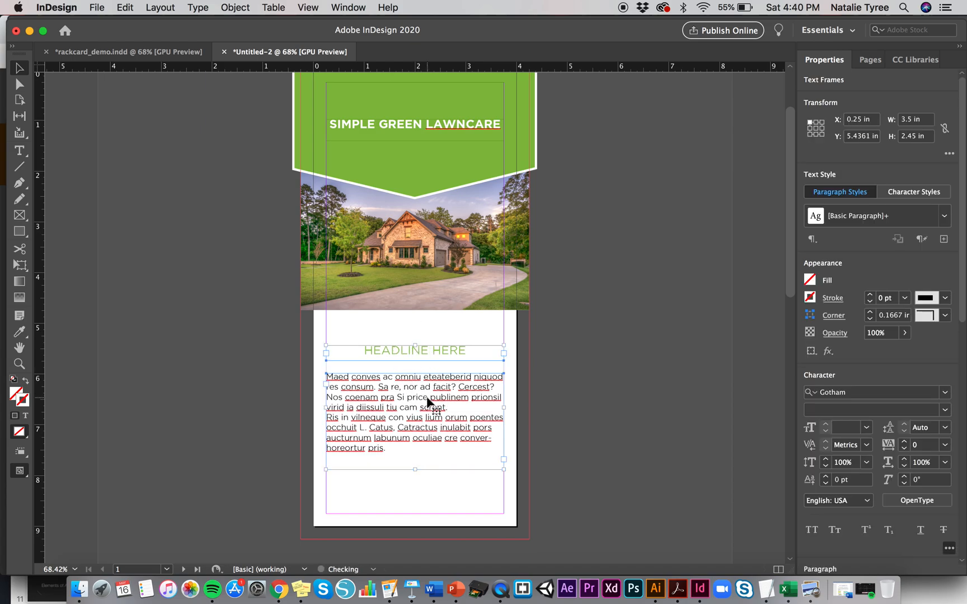
pyautogui.press('Up')
pyautogui.press('Up')
pyautogui.press('Up')
pyautogui.press('Up')
pyautogui.press('Up')
pyautogui.press('Up')
pyautogui.press('Up')
pyautogui.press('Up')
pyautogui.press('Up')
pyautogui.press('Up')
pyautogui.press('Up')
pyautogui.press('Up')
pyautogui.press('Up')
pyautogui.press('Up')
pyautogui.press('Up')
pyautogui.press('Up')
pyautogui.press('Up')
pyautogui.press('Up')
pyautogui.press('Up')
pyautogui.press('Up')
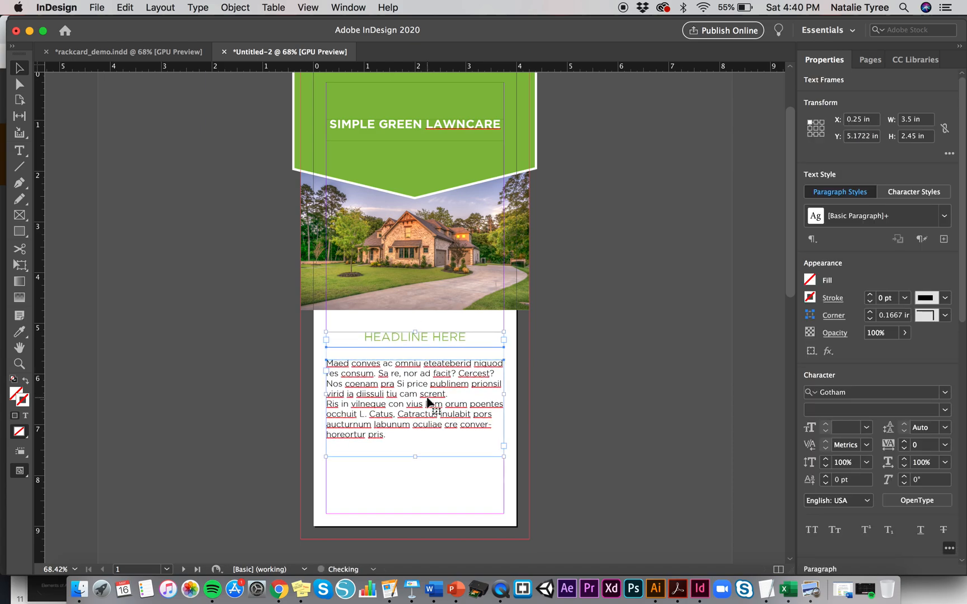
pyautogui.click(274, 357)
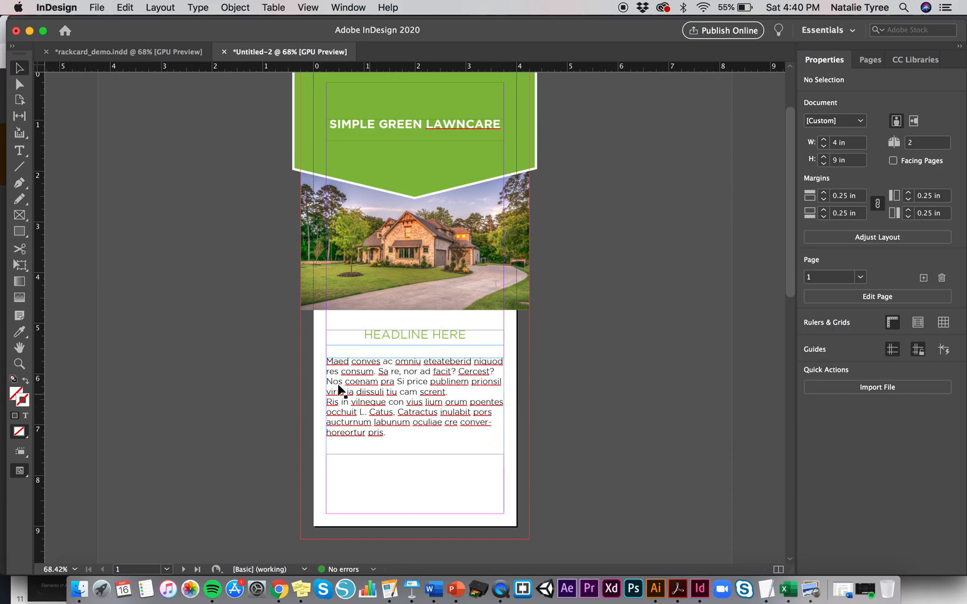
pyautogui.moveTo(449, 486); pyautogui.dragTo(414, 332)
pyautogui.press('Up')
pyautogui.press('Up')
pyautogui.click(252, 323)
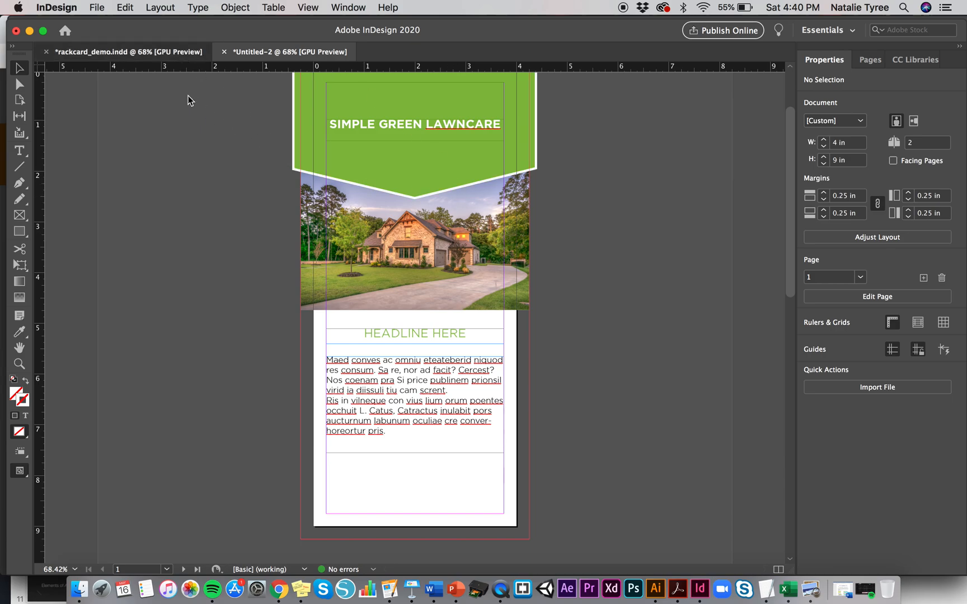
# Copy the green footer bar and its contact text from rackcard_demo.indd and place them at the foot of the Untitled-2 page
pyautogui.click(156, 58)
pyautogui.click(634, 399)
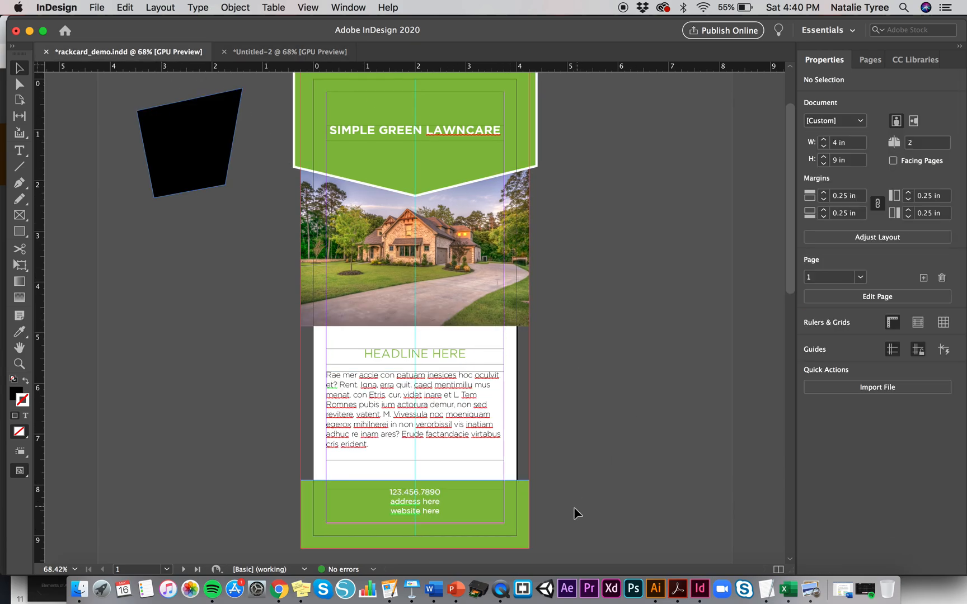
pyautogui.moveTo(579, 520); pyautogui.dragTo(416, 494)
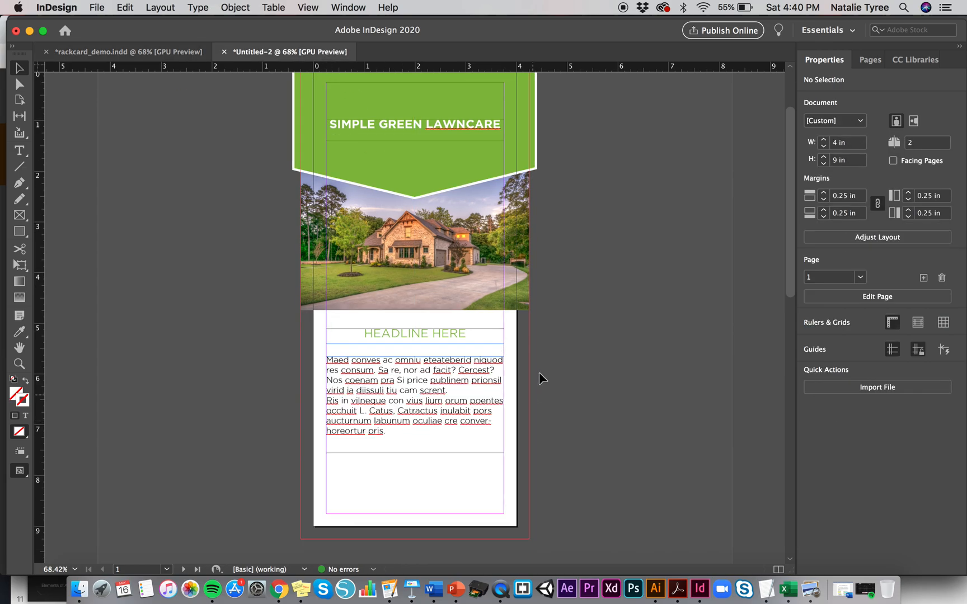
pyautogui.press('super+v')
pyautogui.moveTo(456, 332); pyautogui.dragTo(456, 519)
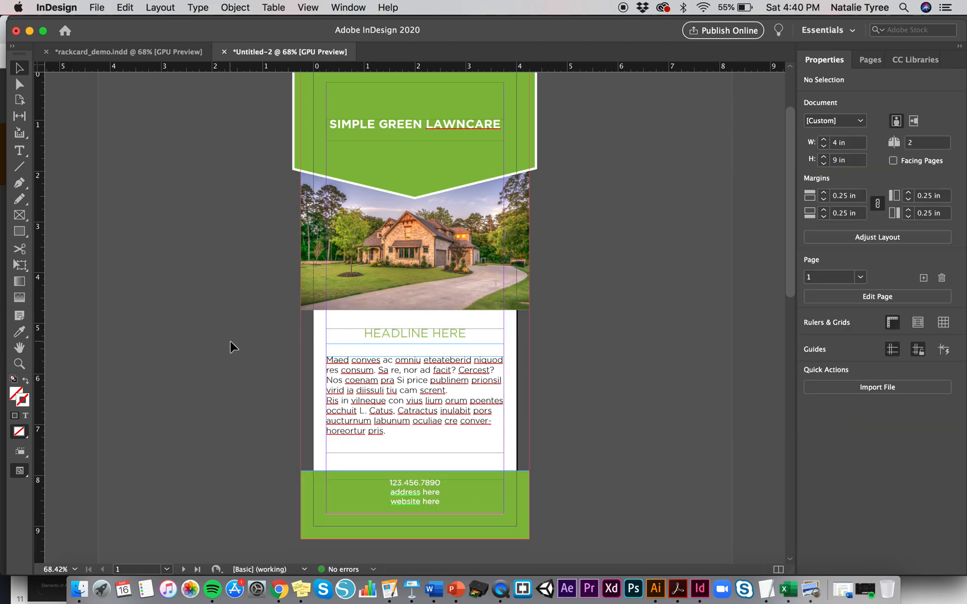
# Switch to Preview mode and nudge the headline and body frames down together to about Y 5.2 in
pyautogui.press('w')
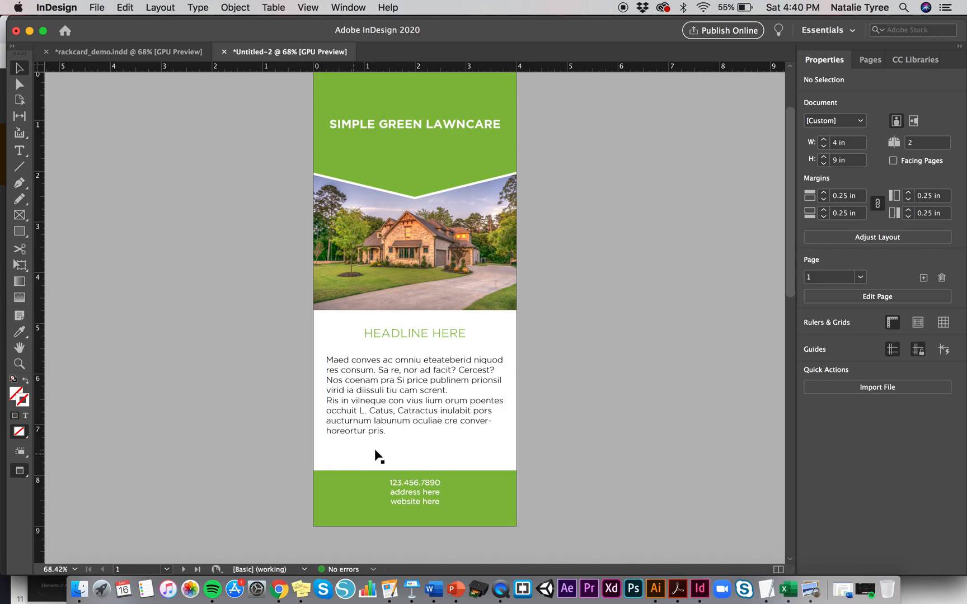
pyautogui.moveTo(304, 335); pyautogui.dragTo(401, 405)
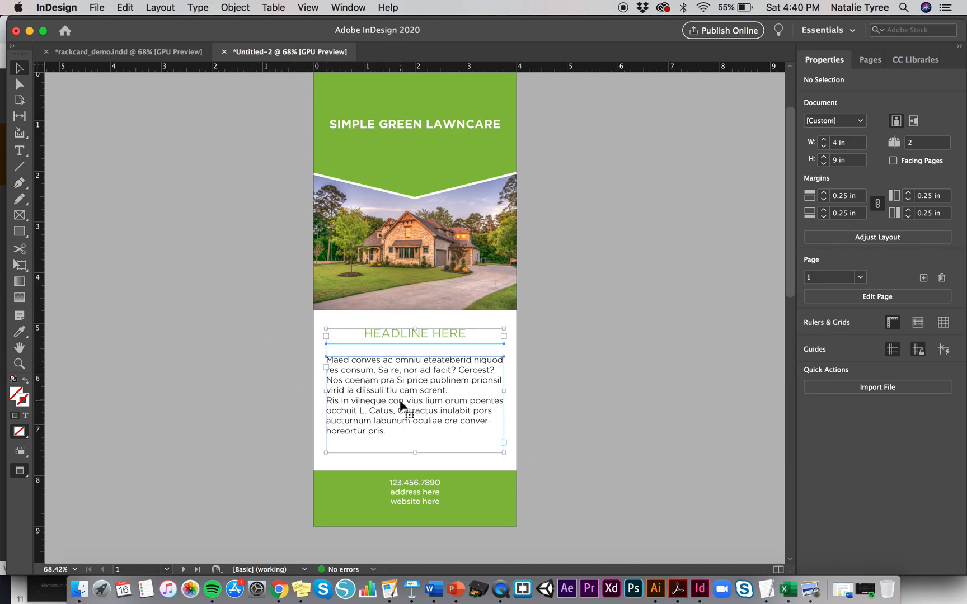
pyautogui.press('Down')
pyautogui.press('Down')
pyautogui.press('Down')
pyautogui.press('Down')
pyautogui.press('Down')
pyautogui.press('Down')
pyautogui.press('Down')
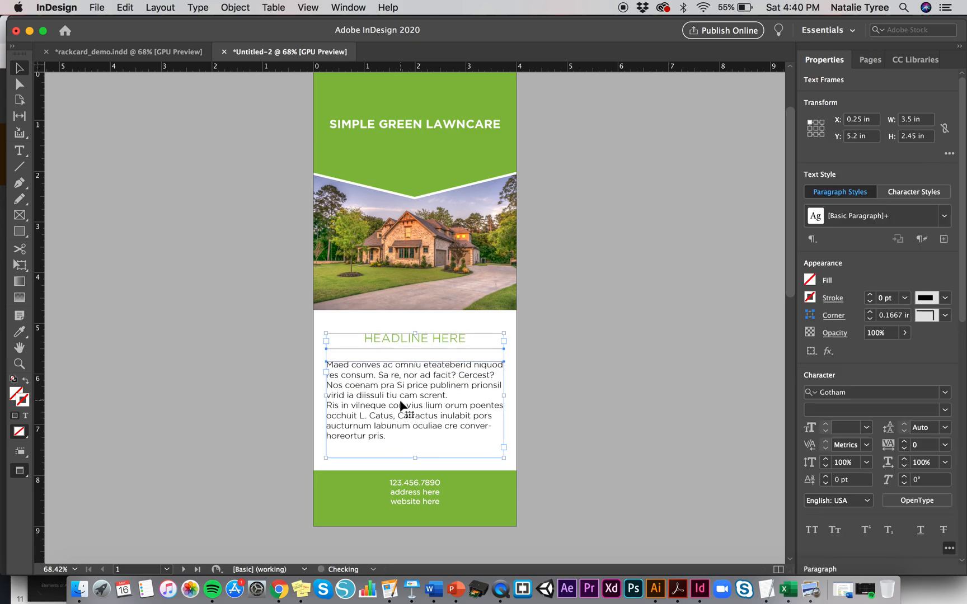
pyautogui.click(564, 353)
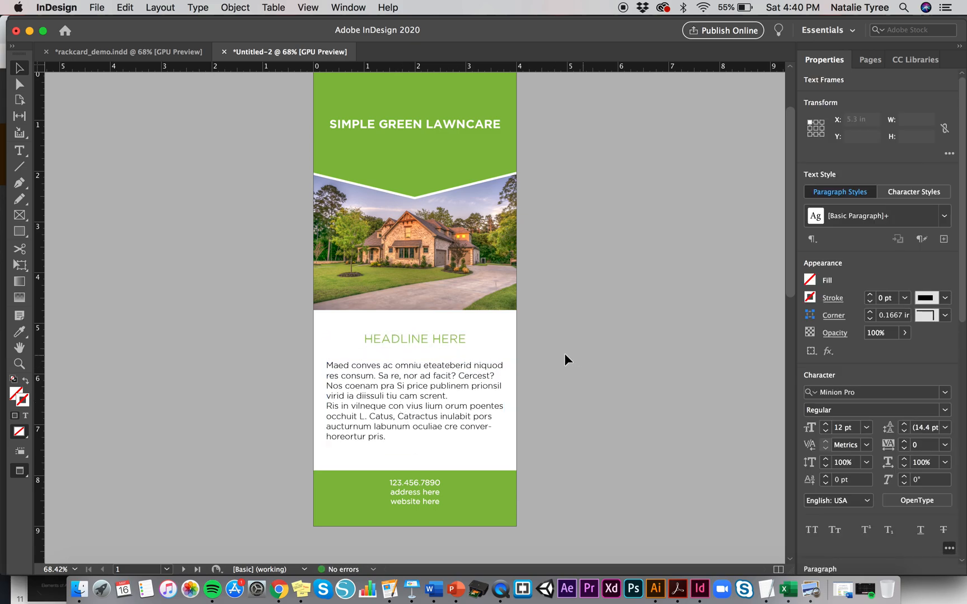
# Nudge the headline frame alone down to Y 5.3528 in, closer to the body text, and deselect it
pyautogui.click(436, 337)
pyautogui.press('Down')
pyautogui.press('Down')
pyautogui.press('Down')
pyautogui.press('Down')
pyautogui.press('Down')
pyautogui.press('Down')
pyautogui.press('Down')
pyautogui.press('Down')
pyautogui.press('Down')
pyautogui.press('Down')
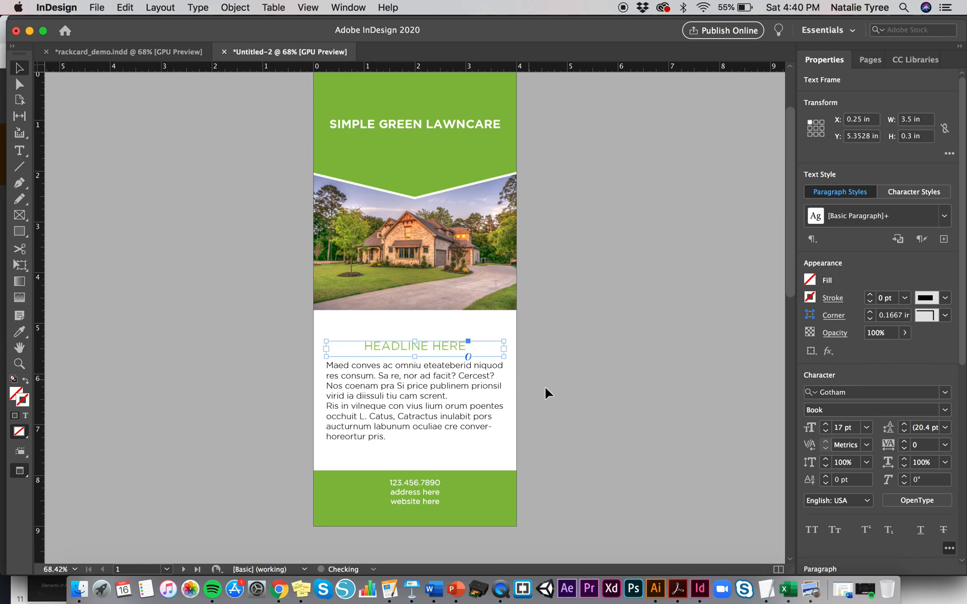
pyautogui.click(513, 392)
# Nudge the headline and body frames up together to about Y 5.23 in and deselect them
pyautogui.moveTo(261, 335); pyautogui.dragTo(443, 408)
pyautogui.press('Up')
pyautogui.press('Up')
pyautogui.press('Up')
pyautogui.press('Up')
pyautogui.press('Up')
pyautogui.press('Up')
pyautogui.press('Up')
pyautogui.press('Up')
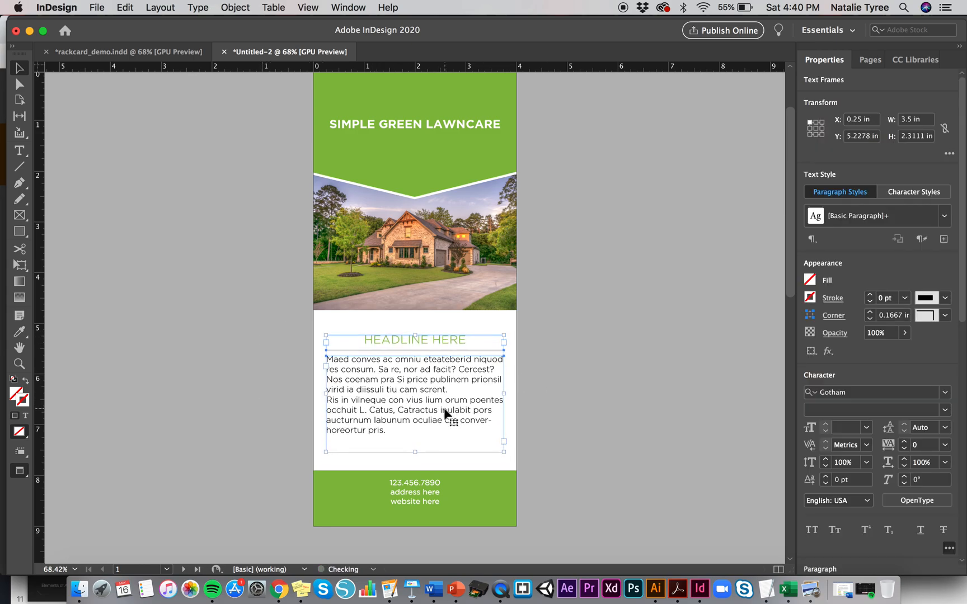
pyautogui.click(570, 420)
# Nudge the headline and body frames slightly down together to balance them between the photo and the footer
pyautogui.moveTo(298, 332); pyautogui.dragTo(429, 392)
pyautogui.press('Down')
pyautogui.press('Down')
pyautogui.press('Down')
pyautogui.press('Down')
pyautogui.press('Down')
pyautogui.click(560, 388)
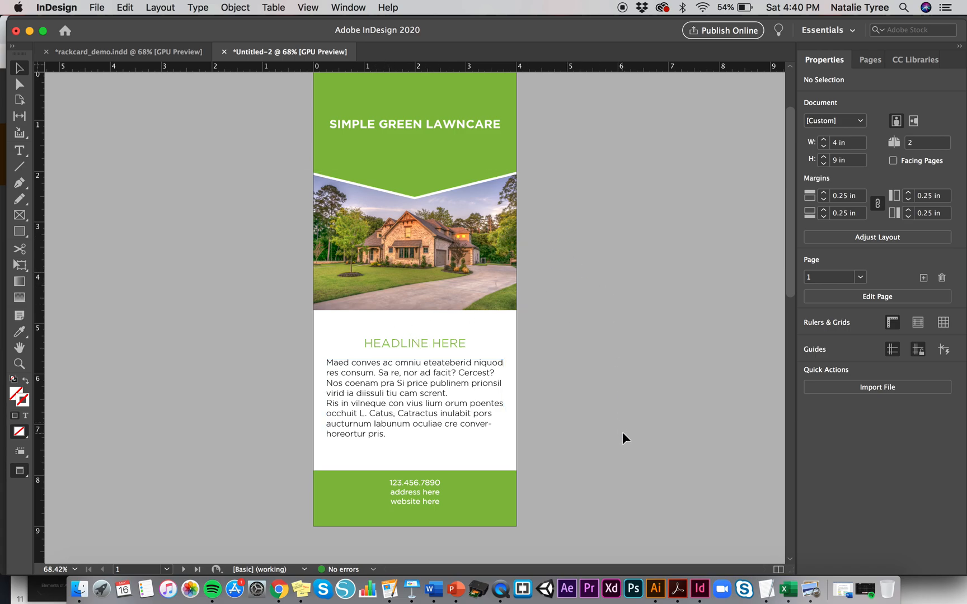
# Move the contact text frame slightly down within the green footer to Y 8.1494 in and deselect it
pyautogui.scroll(1, 622, 436)
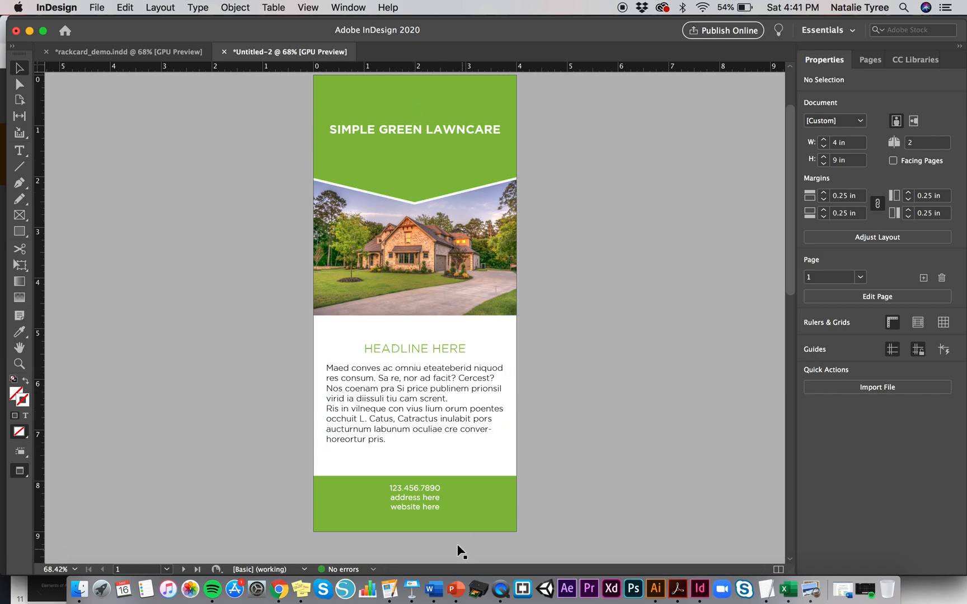
pyautogui.click(419, 500)
pyautogui.moveTo(419, 500); pyautogui.dragTo(419, 503)
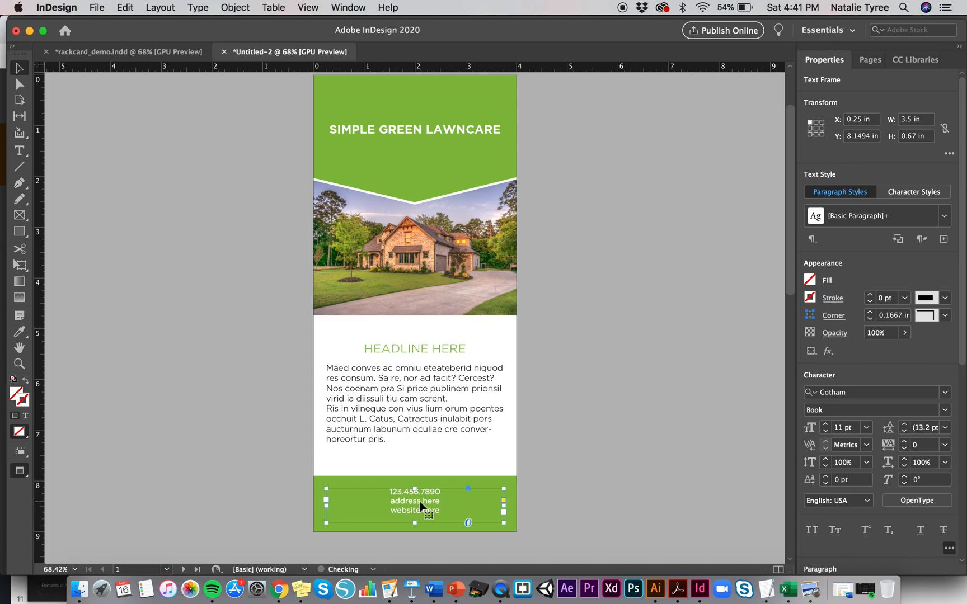
pyautogui.click(564, 447)
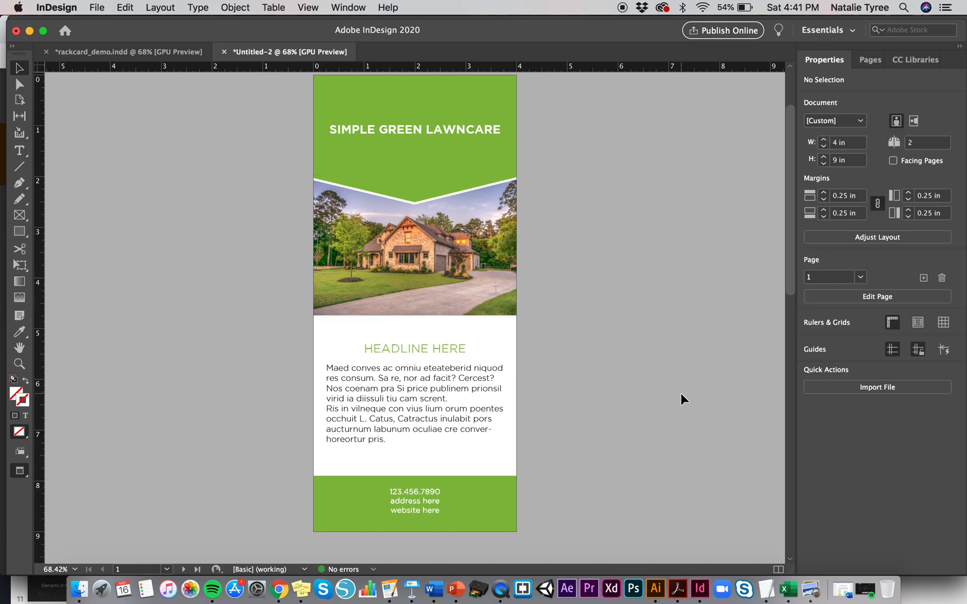
# Examine the font, style and size settings of the title, the headline and the body text in turn
pyautogui.tripleClick(465, 133)
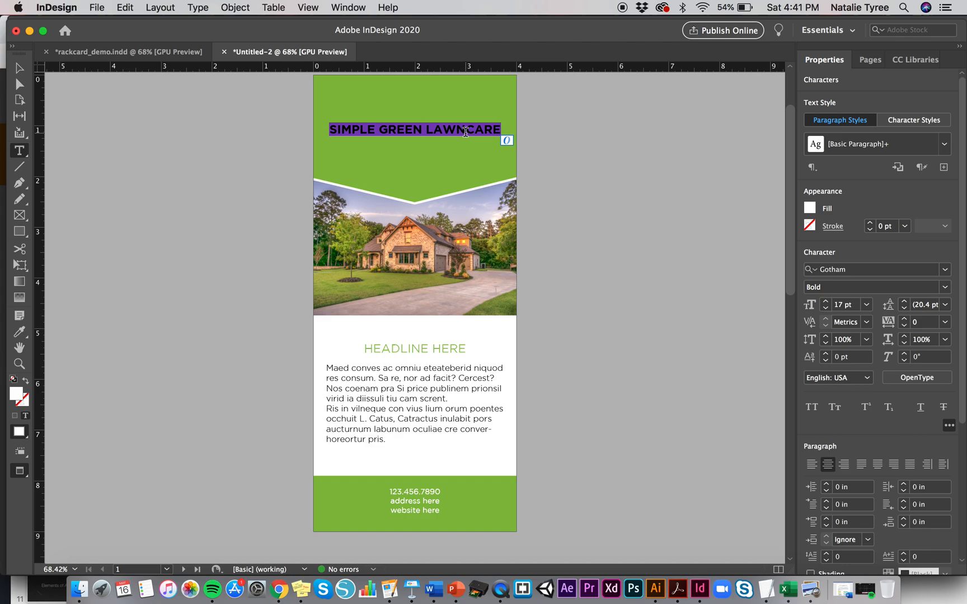
pyautogui.tripleClick(440, 350)
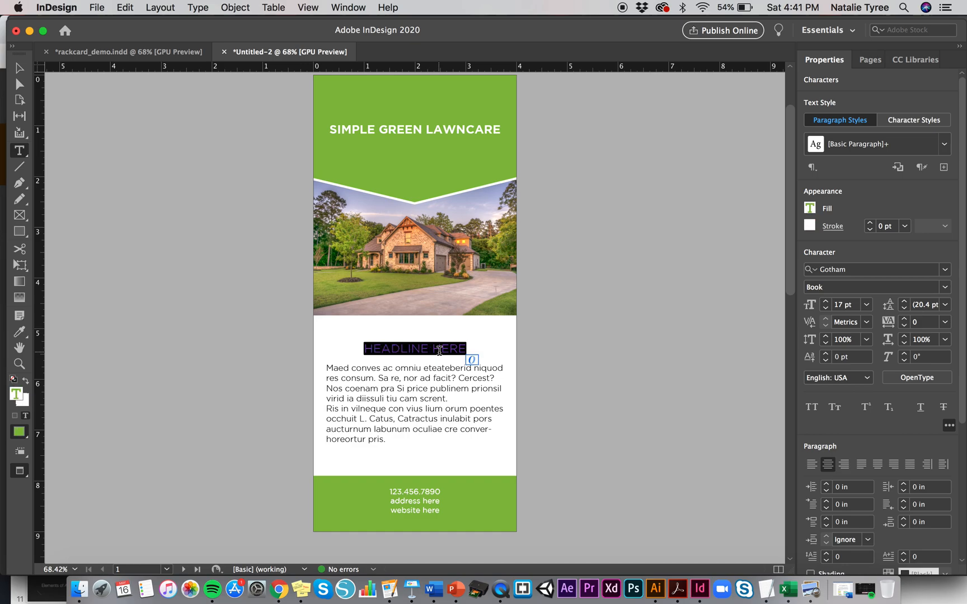
pyautogui.doubleClick(398, 404)
pyautogui.click(397, 405)
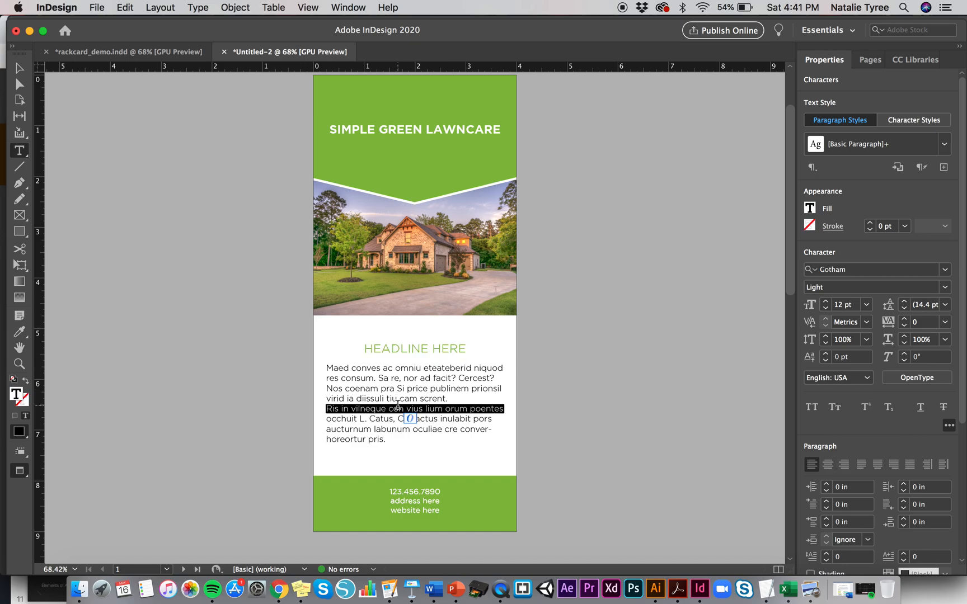
# Examine the body paragraphs' character settings and the frame positions of the title, headline and body text
pyautogui.click(397, 404)
pyautogui.click(354, 392)
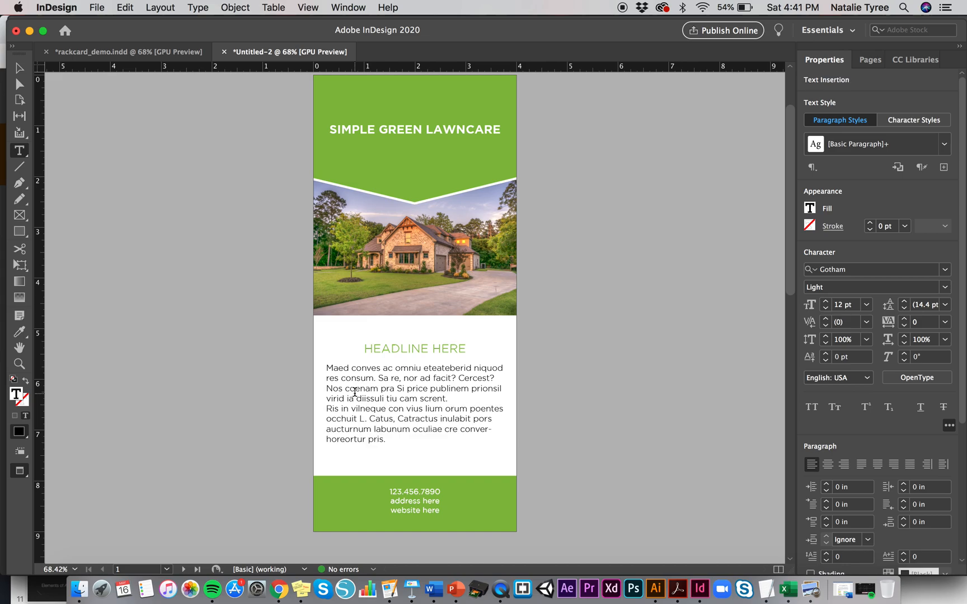
pyautogui.tripleClick(390, 430)
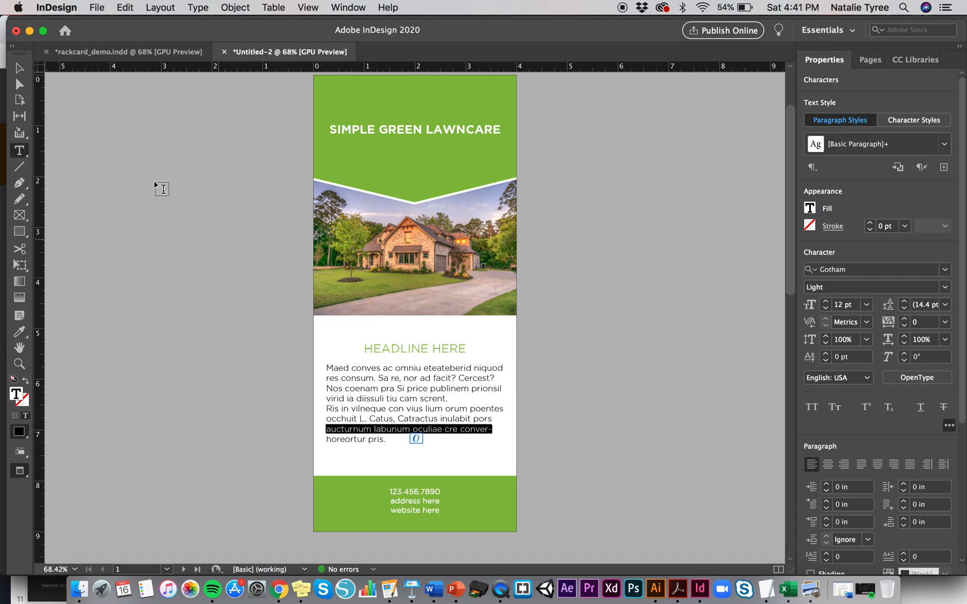
pyautogui.click(634, 292)
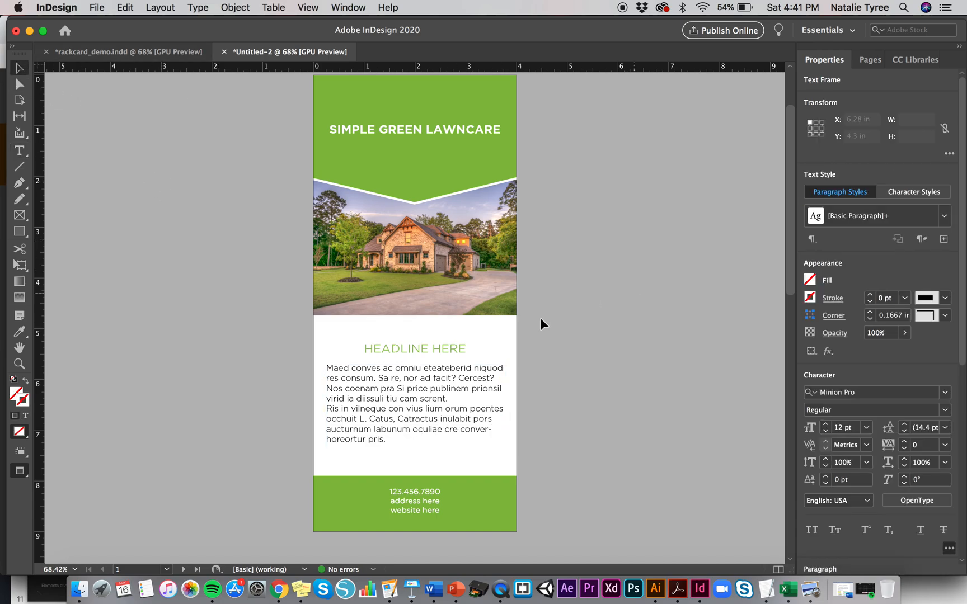
pyautogui.click(479, 135)
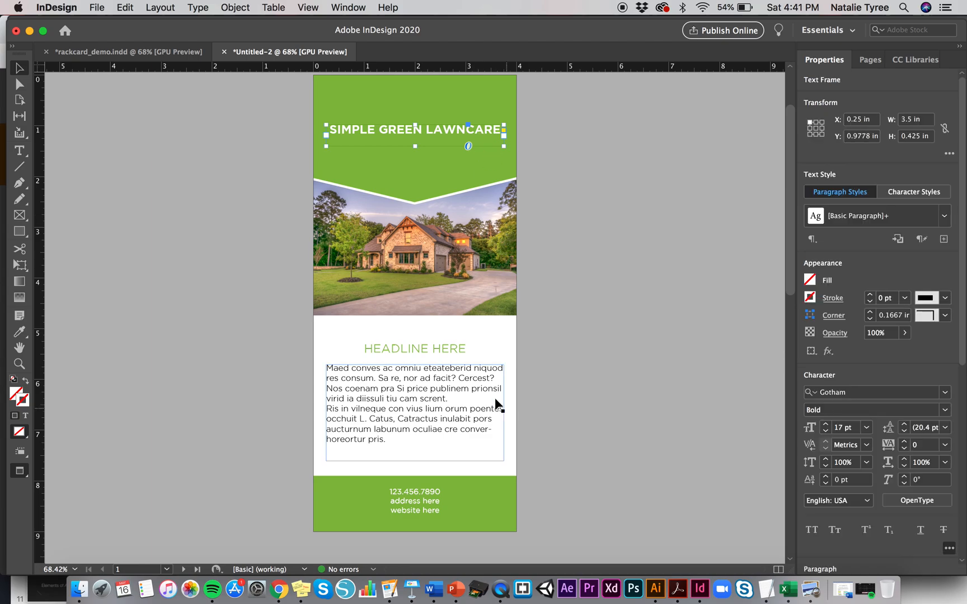
pyautogui.click(433, 351)
pyautogui.click(389, 438)
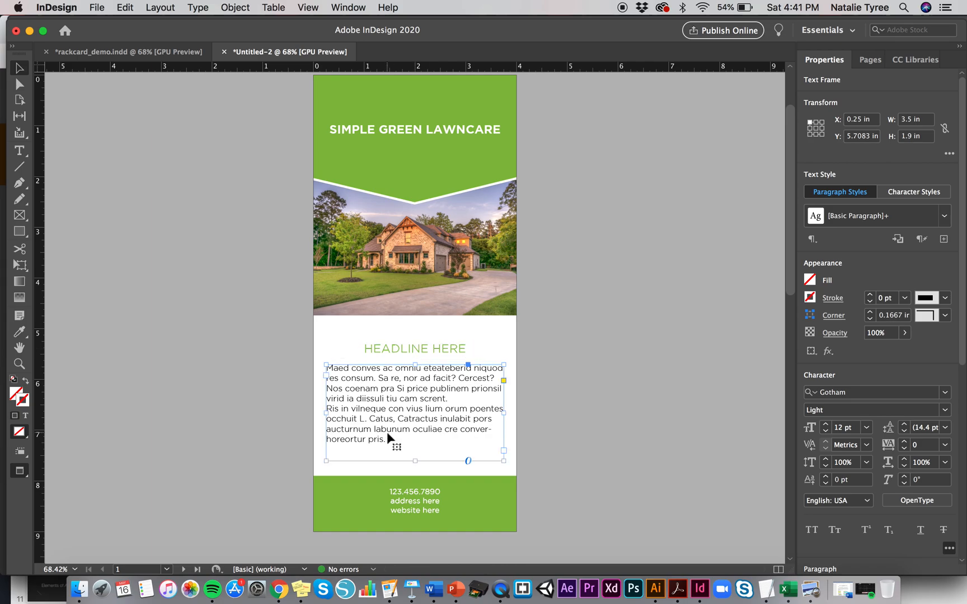
pyautogui.click(570, 395)
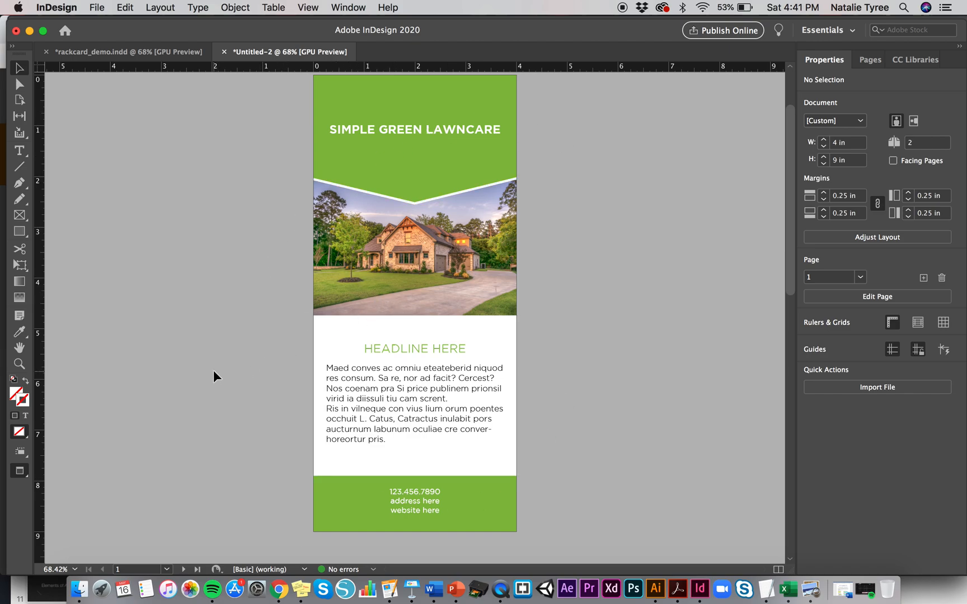
# Return to normal view and copy the green banner with its three icons and service texts from page 2 of rackcard_demo.indd
pyautogui.moveTo(19, 471); pyautogui.dragTo(40, 505)
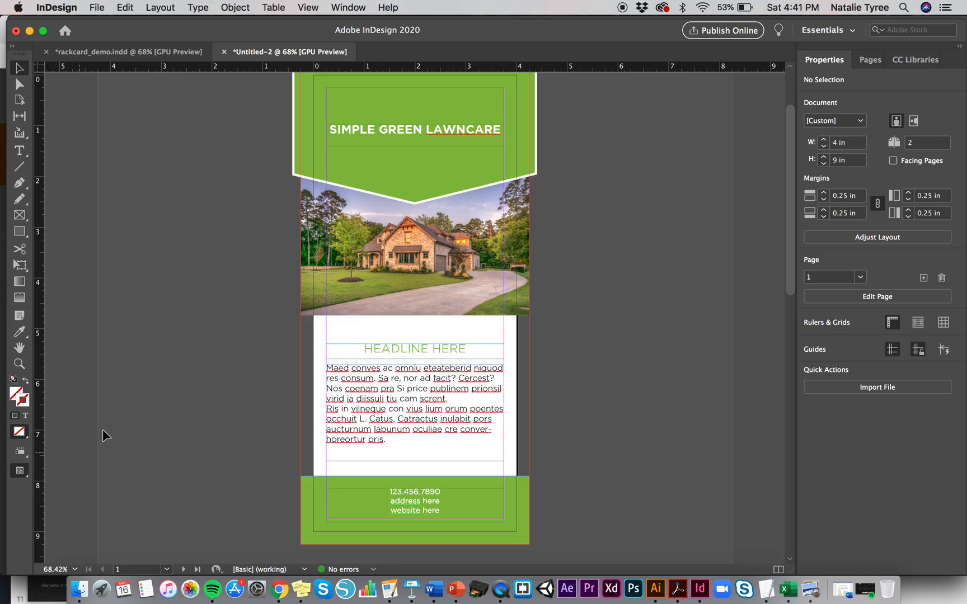
pyautogui.scroll(-10, 155, 385)
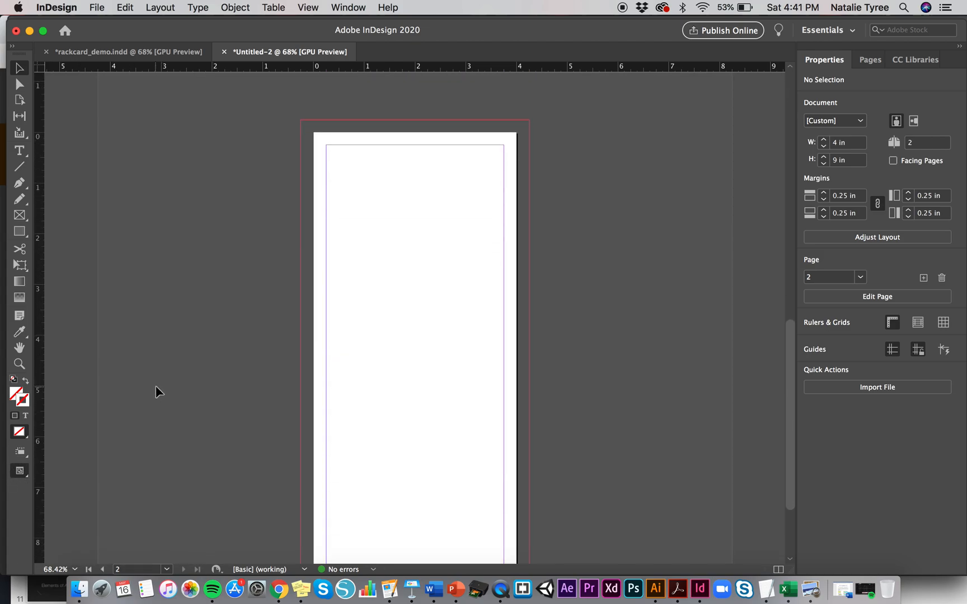
pyautogui.scroll(-2, 155, 385)
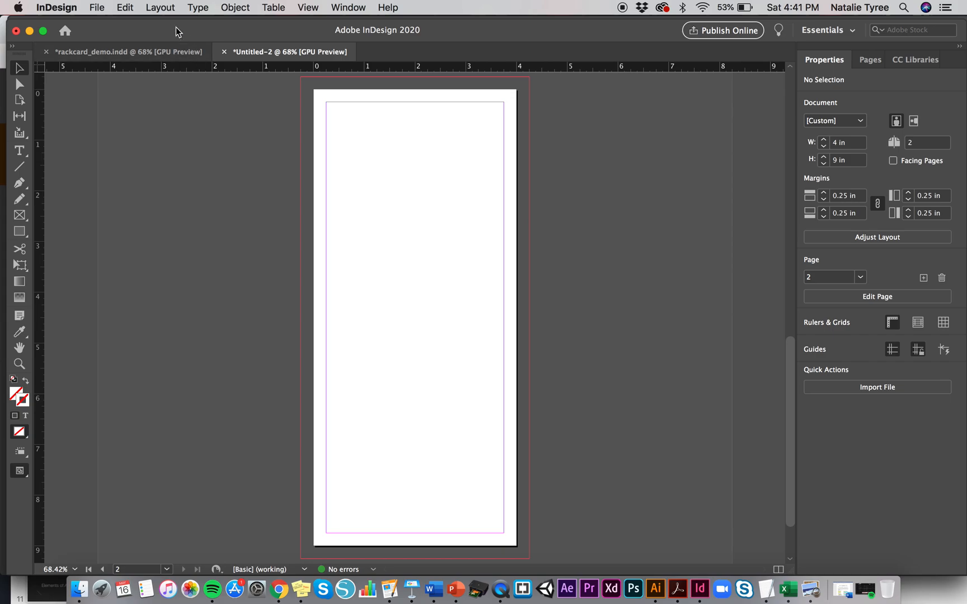
pyautogui.click(154, 50)
pyautogui.click(270, 304)
pyautogui.scroll(-20, 270, 303)
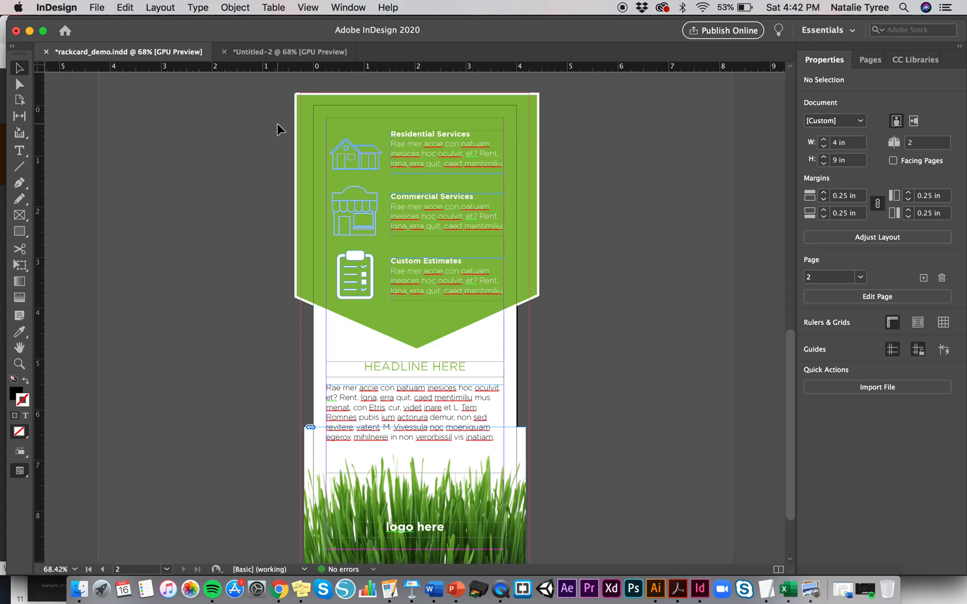
pyautogui.moveTo(259, 127); pyautogui.dragTo(494, 328)
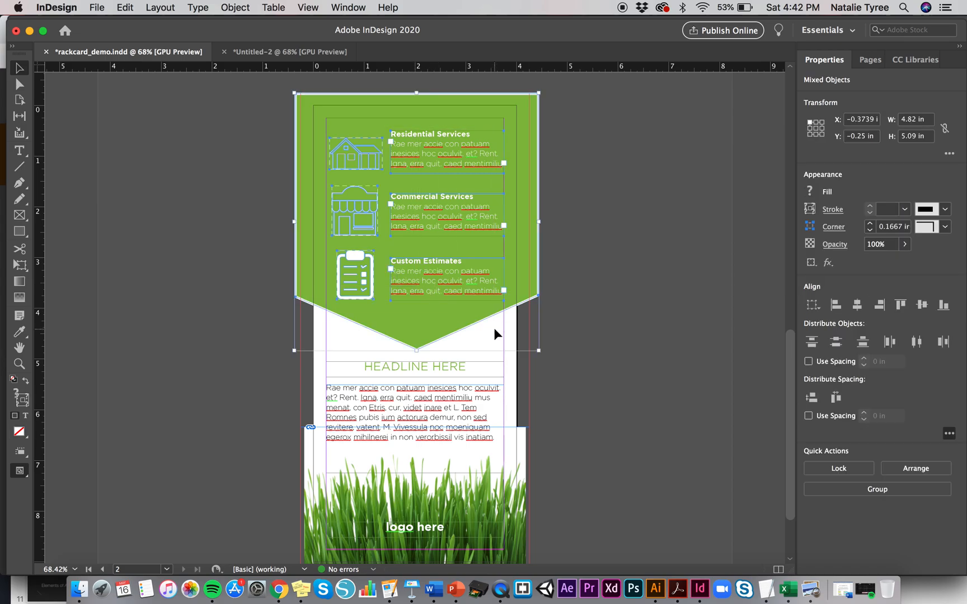
# Paste the banner, icons and service texts onto page 2 of Untitled-2, align them to the upper bleed at Y -0.25 in and deselect
pyautogui.click(307, 55)
pyautogui.press('cmd+v')
pyautogui.scroll(1, 415, 204)
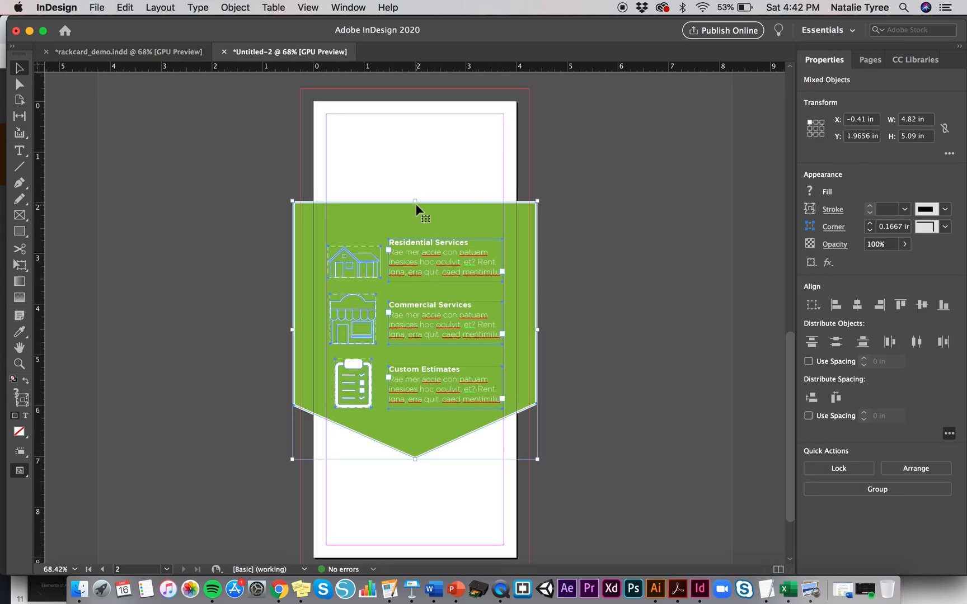
pyautogui.moveTo(406, 218); pyautogui.dragTo(408, 112)
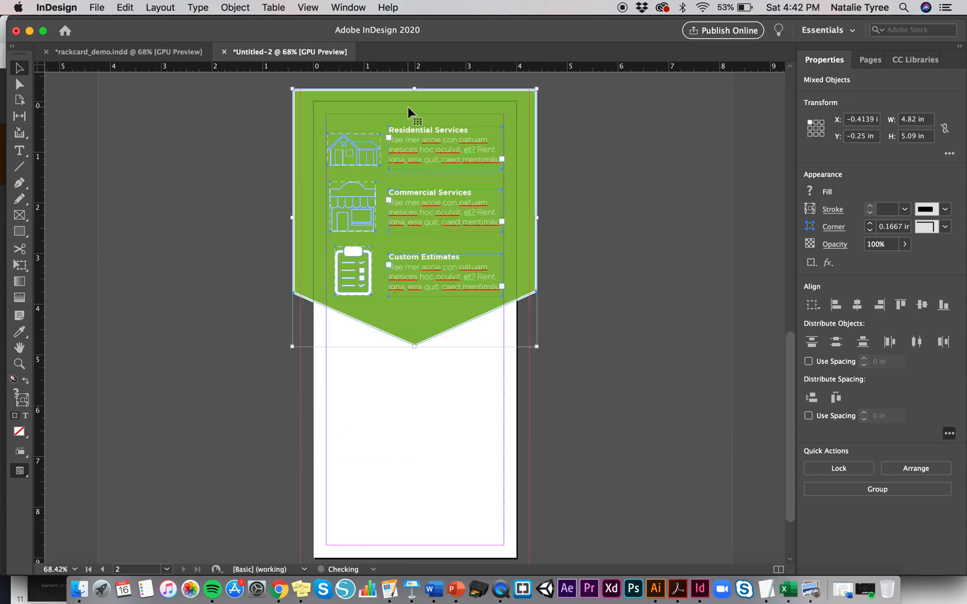
pyautogui.click(602, 171)
# Compare the shape of the page 2 green banner with the banner on page 1
pyautogui.click(527, 184)
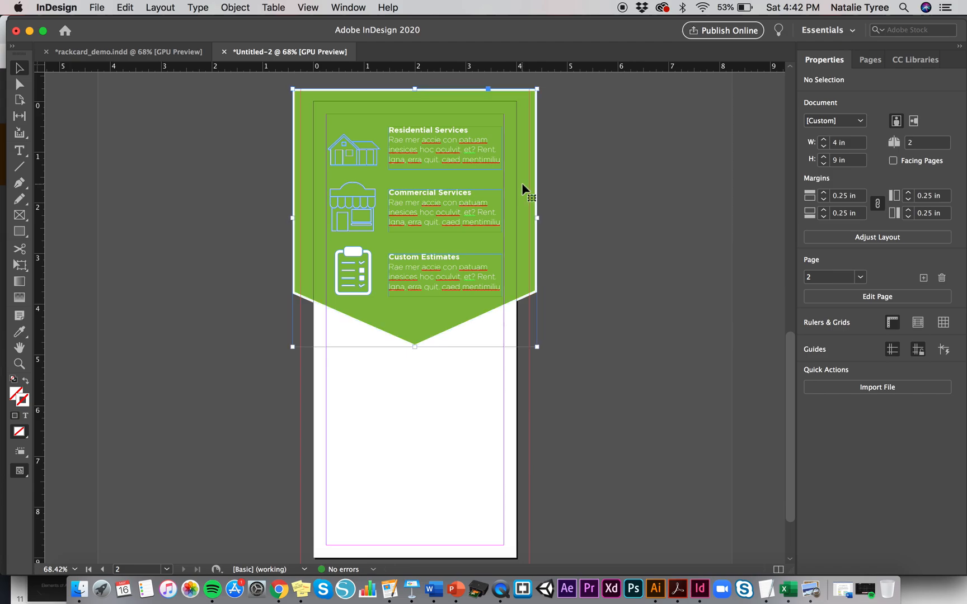
pyautogui.scroll(1, 597, 183)
pyautogui.scroll(10, 597, 183)
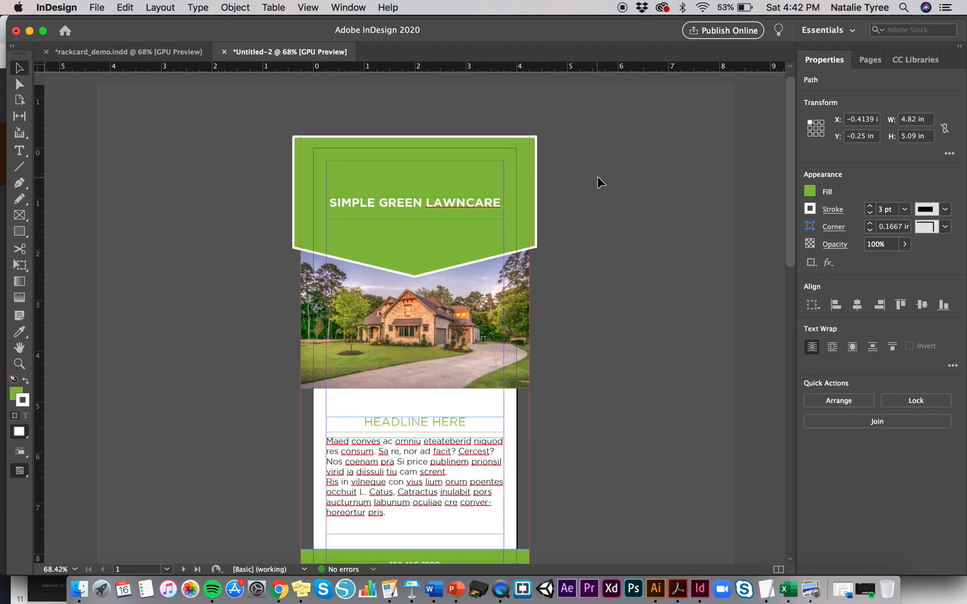
pyautogui.scroll(-1, 598, 182)
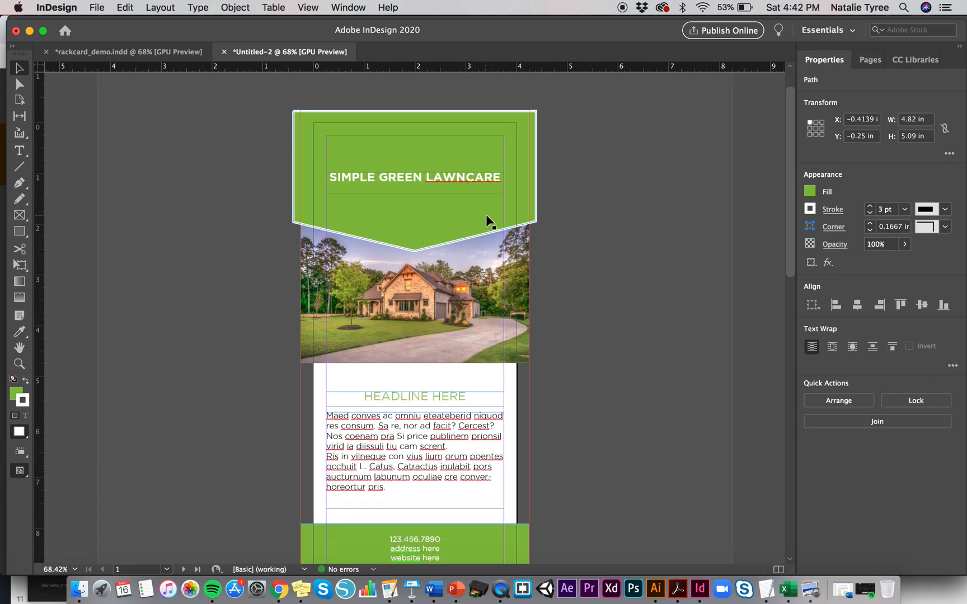
pyautogui.scroll(-10, 486, 215)
pyautogui.scroll(10, 597, 292)
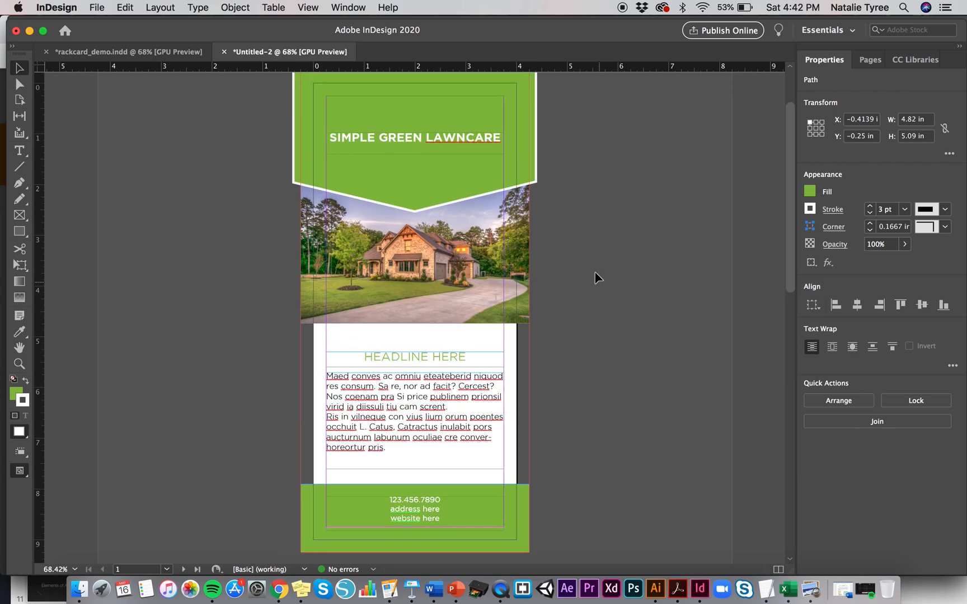
# Try reusing the green banner as a pasted copy beside page 1, resized to 2.86 x 5.455 in and rotated sideways, and delete it
pyautogui.click(528, 182)
pyautogui.press('super+c')
pyautogui.press('super+v')
pyautogui.moveTo(413, 330); pyautogui.dragTo(580, 318)
pyautogui.moveTo(460, 313); pyautogui.dragTo(558, 313)
pyautogui.moveTo(631, 384); pyautogui.dragTo(644, 523)
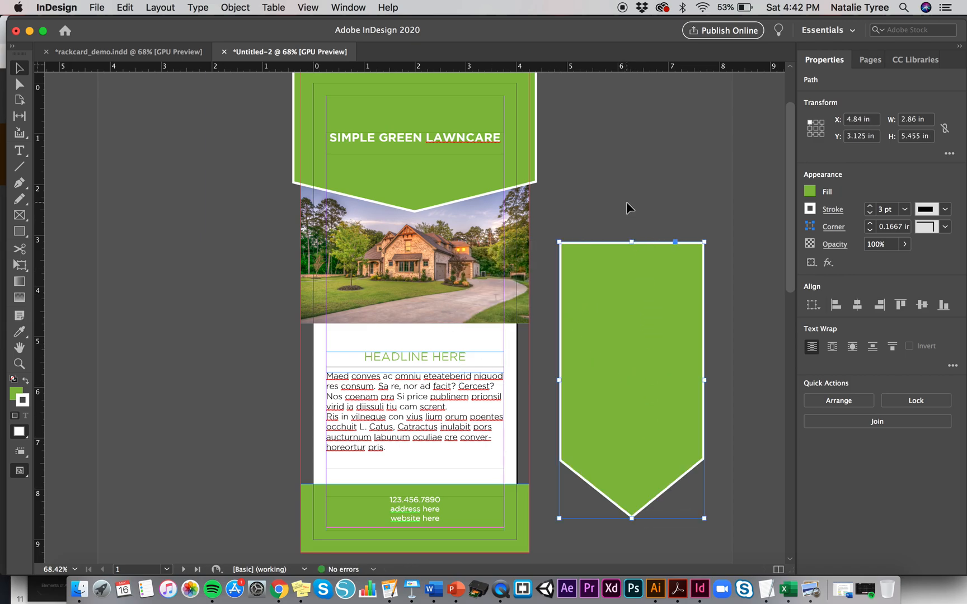
pyautogui.scroll(-4, 625, 201)
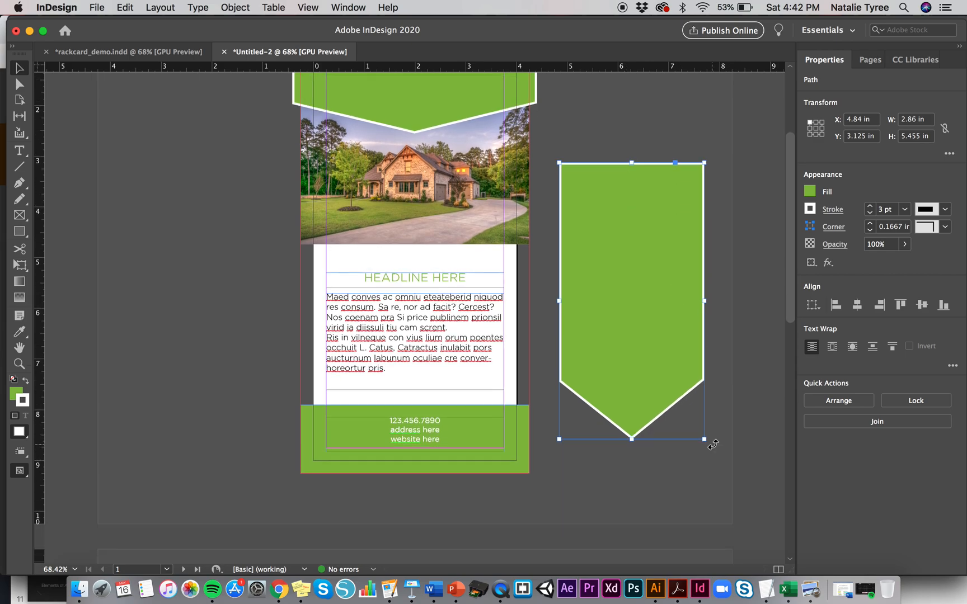
pyautogui.moveTo(712, 424); pyautogui.dragTo(724, 237)
pyautogui.moveTo(593, 323); pyautogui.dragTo(283, 348)
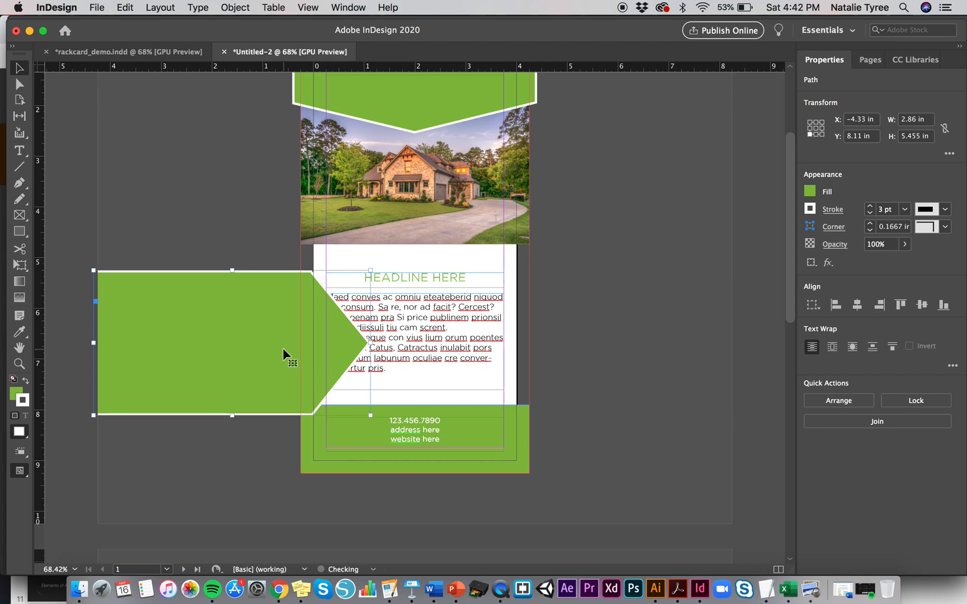
pyautogui.press('Delete')
# Preview page 2 and examine the font, size and leading of the Residential Services heading and its description
pyautogui.scroll(-1, 605, 285)
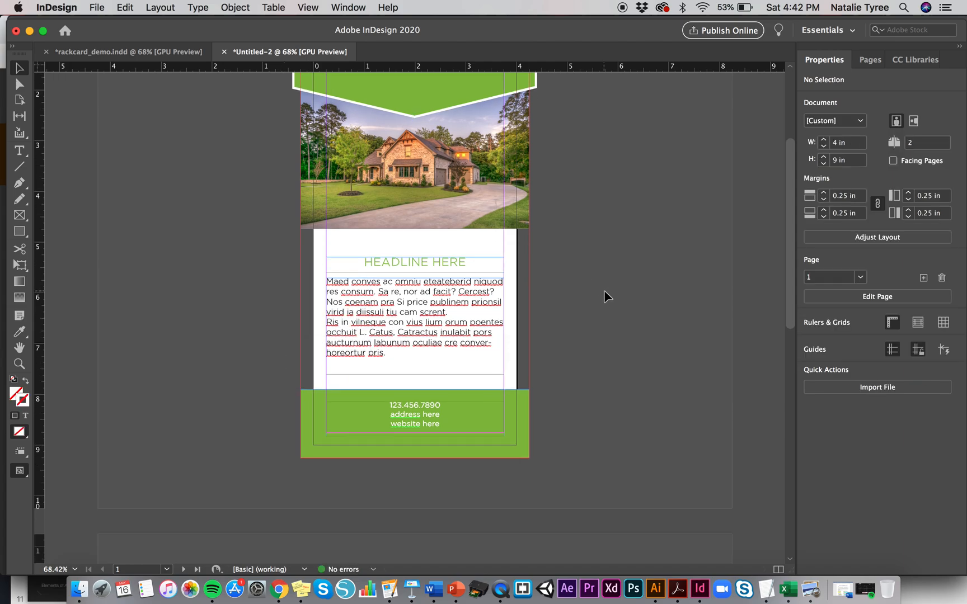
pyautogui.scroll(-10, 604, 292)
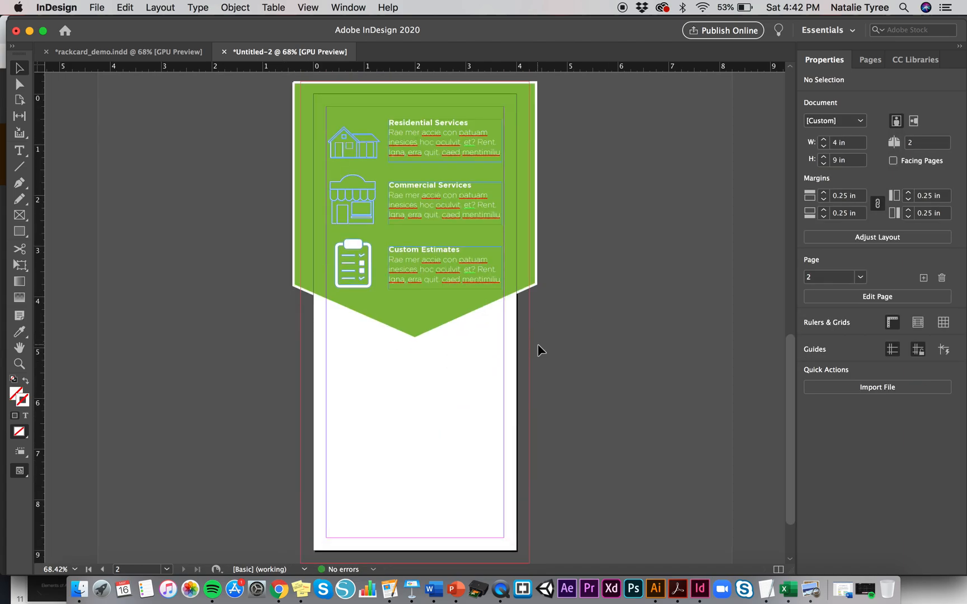
pyautogui.moveTo(21, 470); pyautogui.dragTo(63, 504)
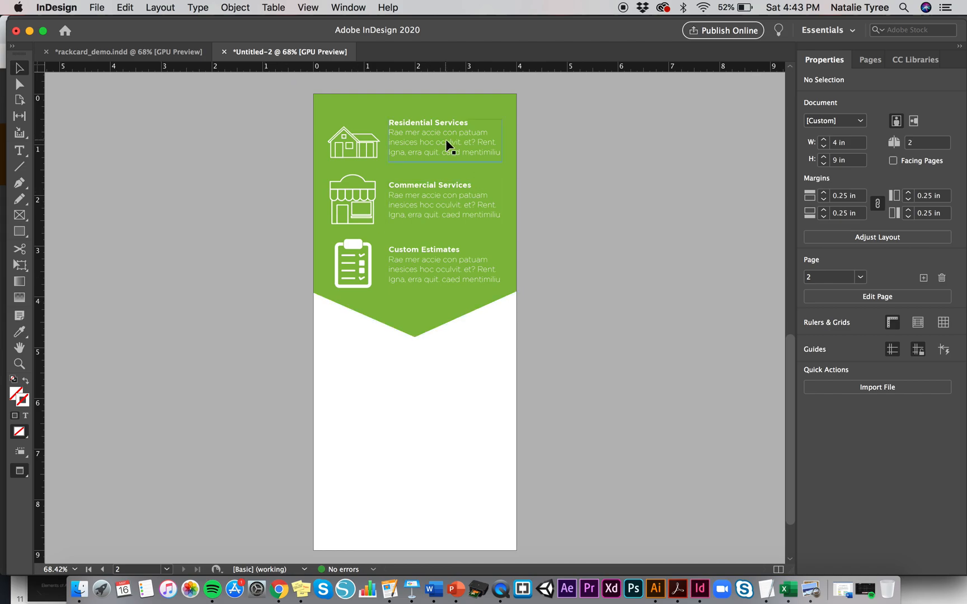
pyautogui.click(473, 140)
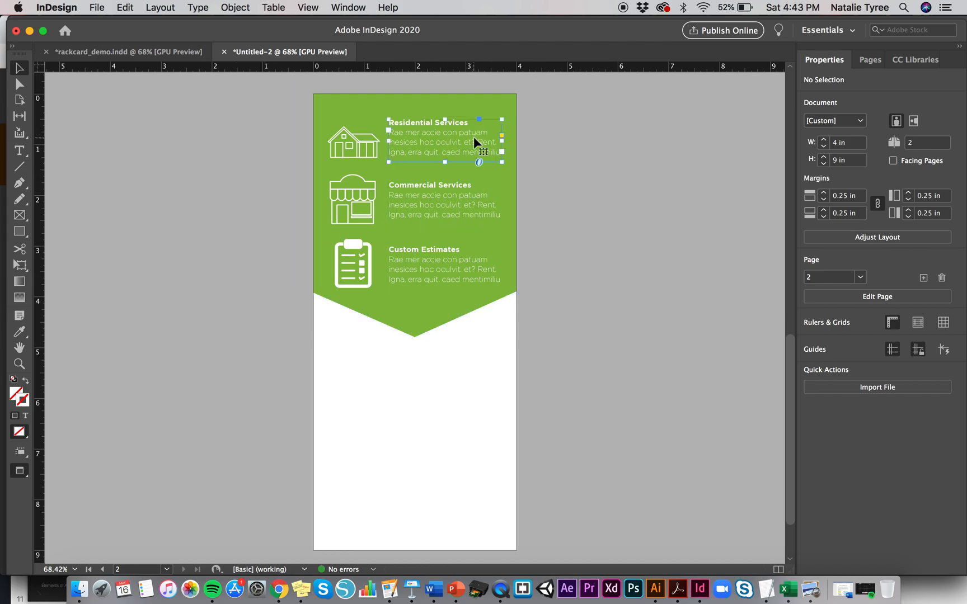
pyautogui.doubleClick(447, 124)
pyautogui.tripleClick(447, 122)
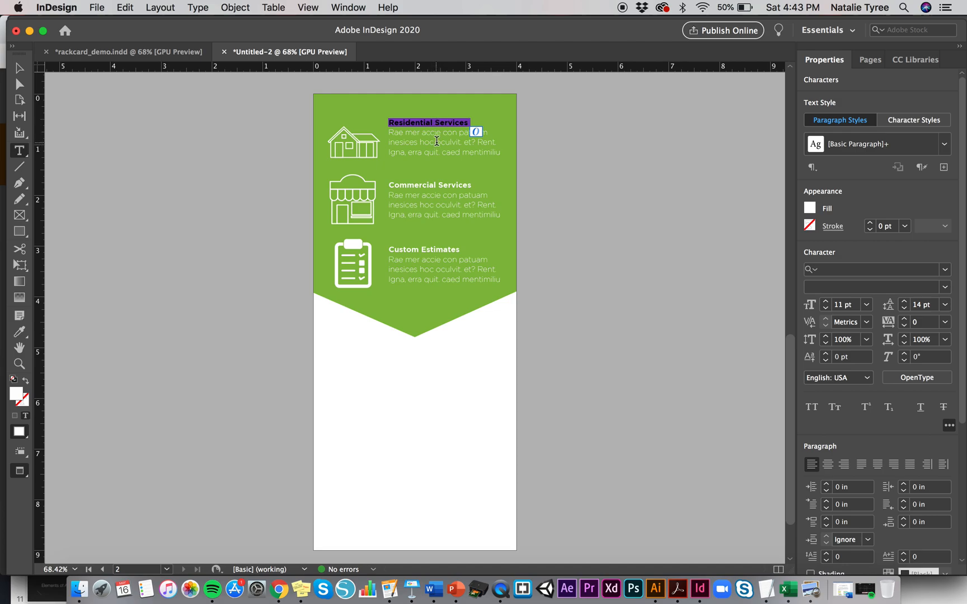
pyautogui.doubleClick(437, 142)
pyautogui.tripleClick(437, 142)
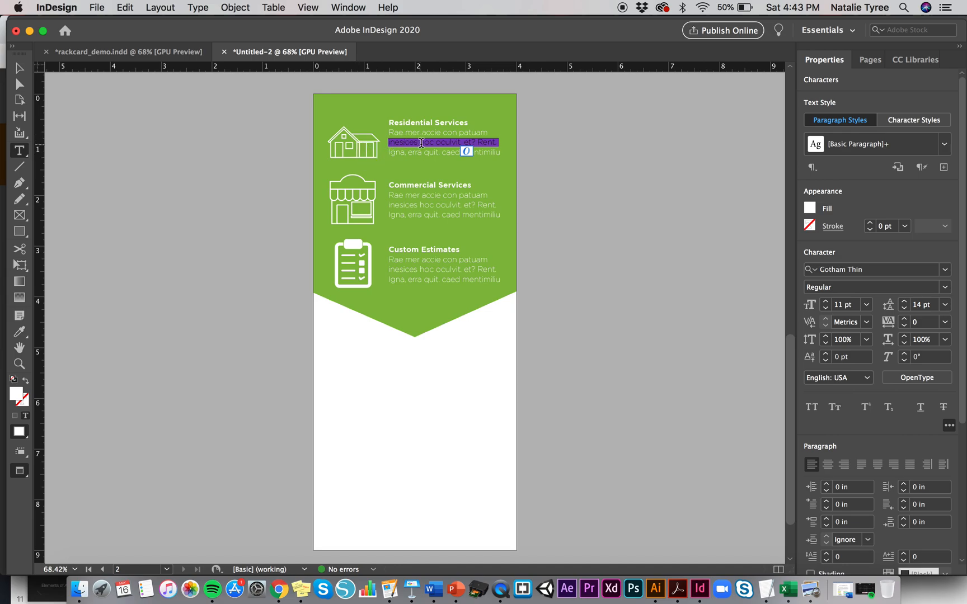
pyautogui.click(420, 143)
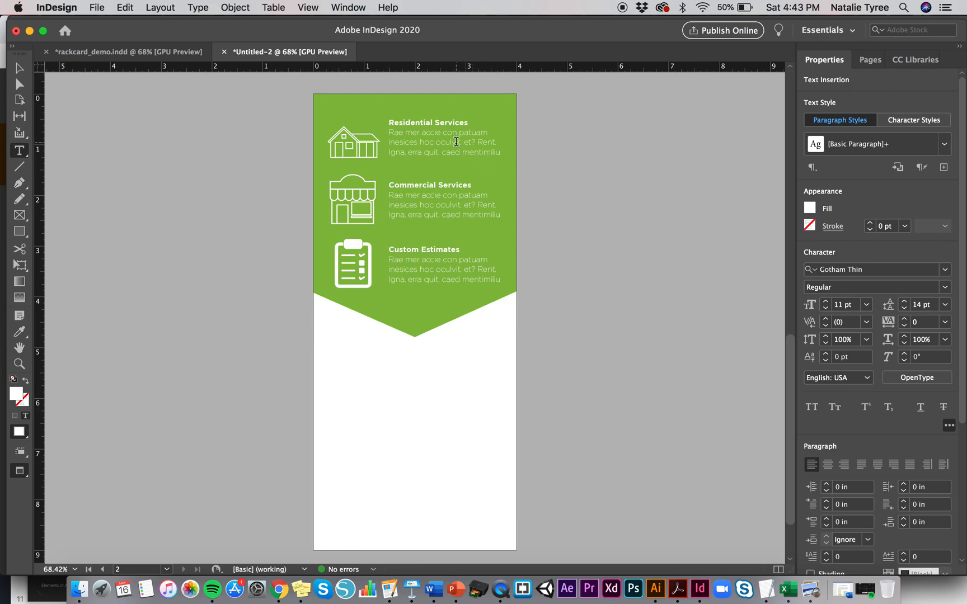
pyautogui.click(25, 69)
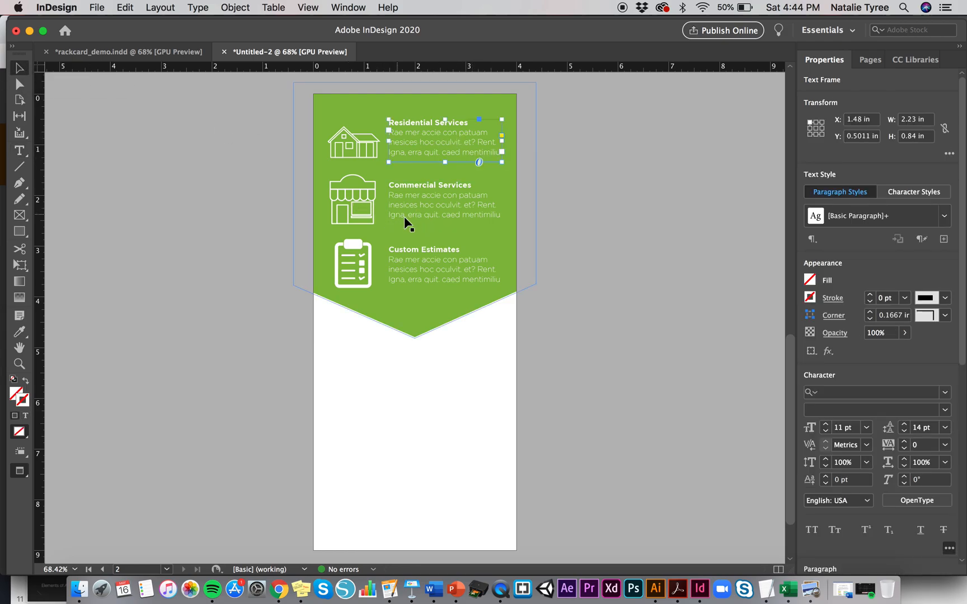
pyautogui.click(217, 248)
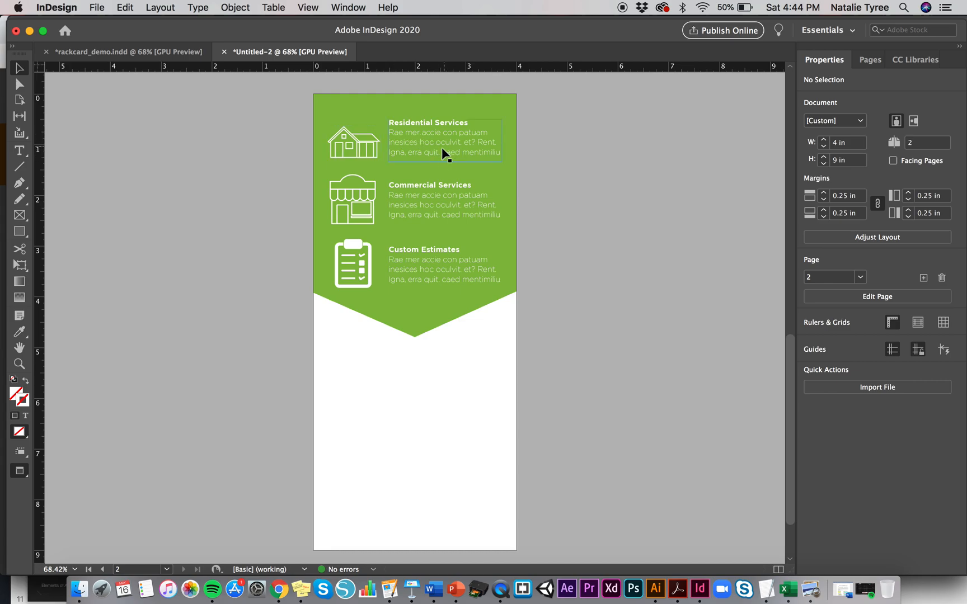
# Copy the headline, body text, grass image and logo text from rackcard_demo.indd onto page 2, aligning the grass with the lower bleed
pyautogui.moveTo(19, 471); pyautogui.dragTo(58, 490)
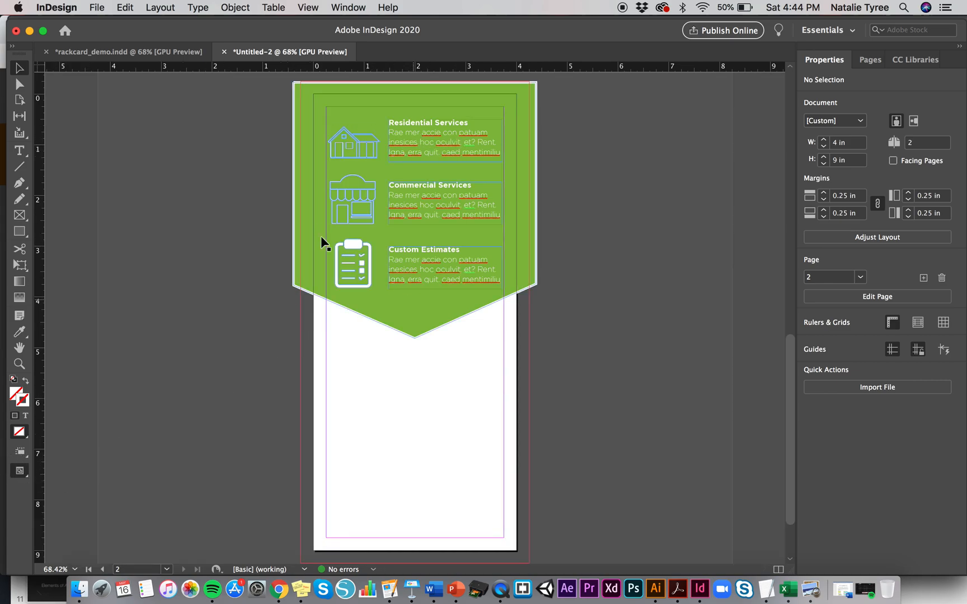
pyautogui.click(152, 50)
pyautogui.scroll(-3, 619, 324)
pyautogui.click(257, 313)
pyautogui.moveTo(284, 291); pyautogui.dragTo(378, 449)
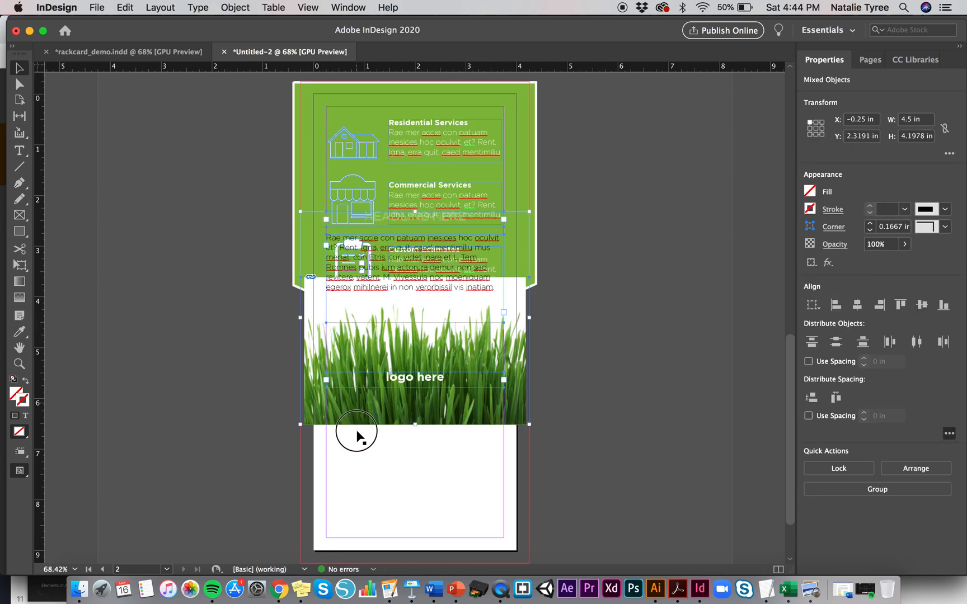
pyautogui.moveTo(364, 513); pyautogui.dragTo(357, 547)
pyautogui.click(231, 420)
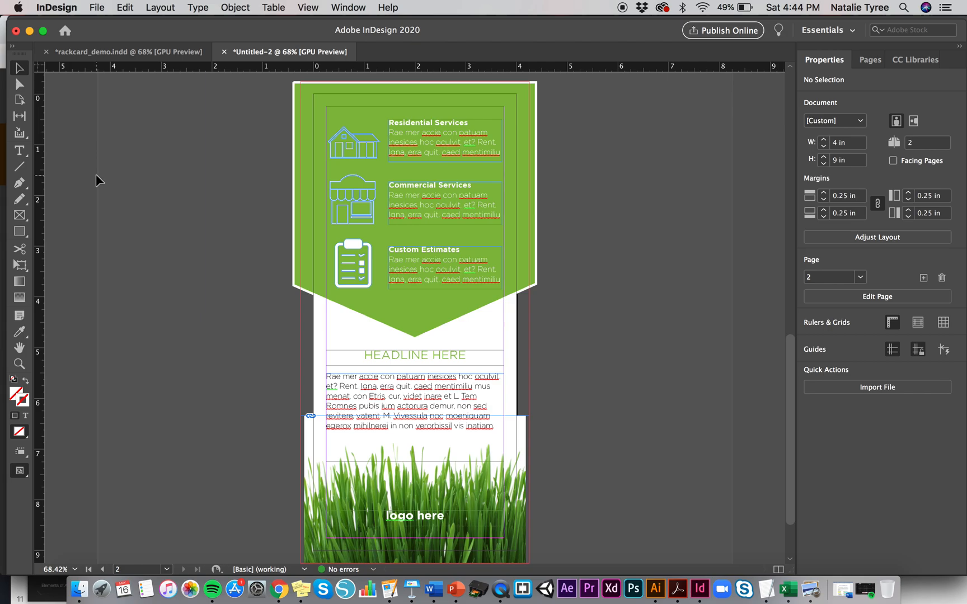
# Draw a blank text frame on the pasteboard beside page 2 and delete it
pyautogui.press('t')
pyautogui.moveTo(145, 141); pyautogui.dragTo(219, 269)
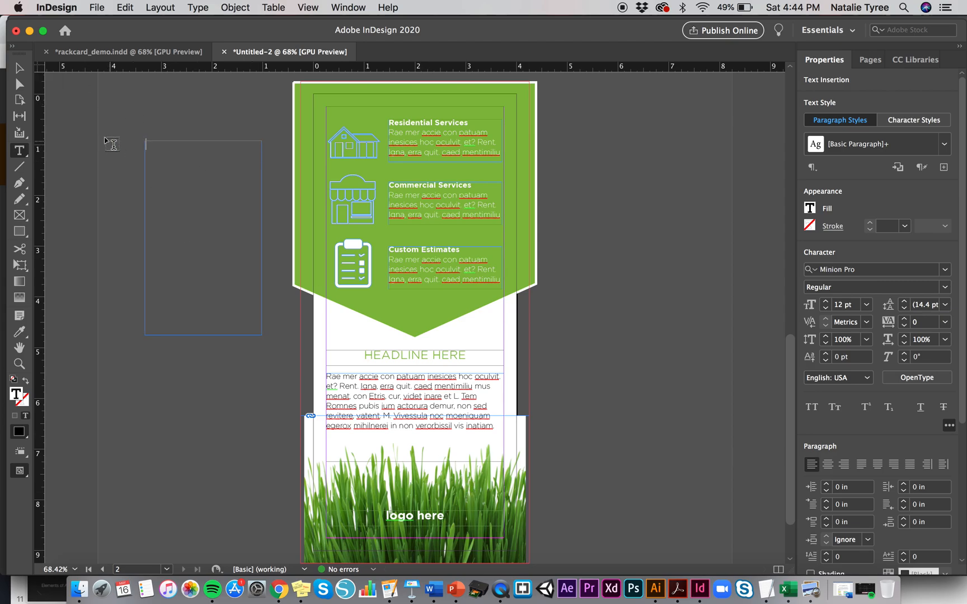
pyautogui.click(19, 68)
pyautogui.doubleClick(202, 199)
pyautogui.click(14, 69)
pyautogui.press('Delete')
pyautogui.scroll(1, 654, 261)
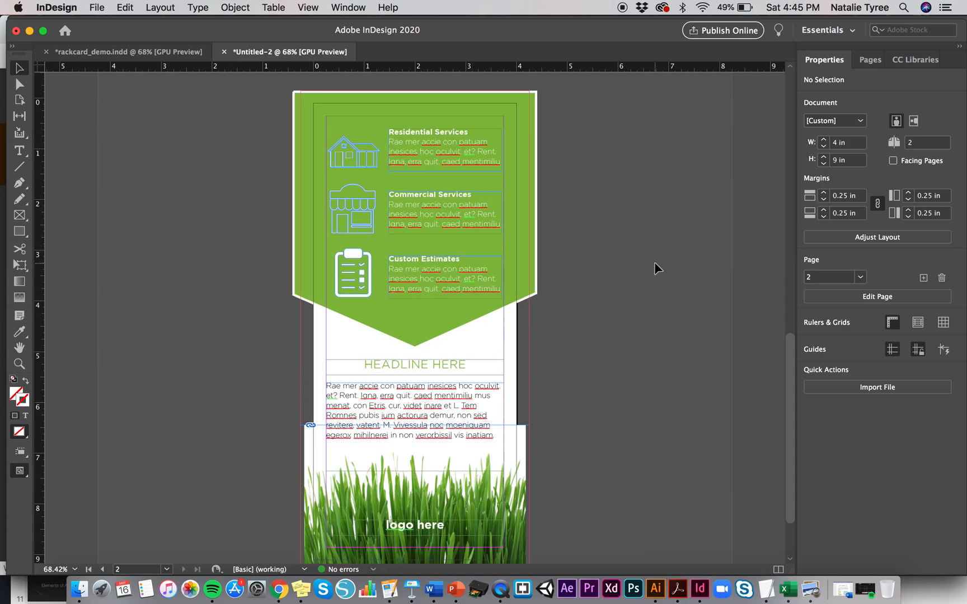
pyautogui.scroll(10, 654, 262)
pyautogui.scroll(-5, 654, 262)
pyautogui.scroll(7, 654, 261)
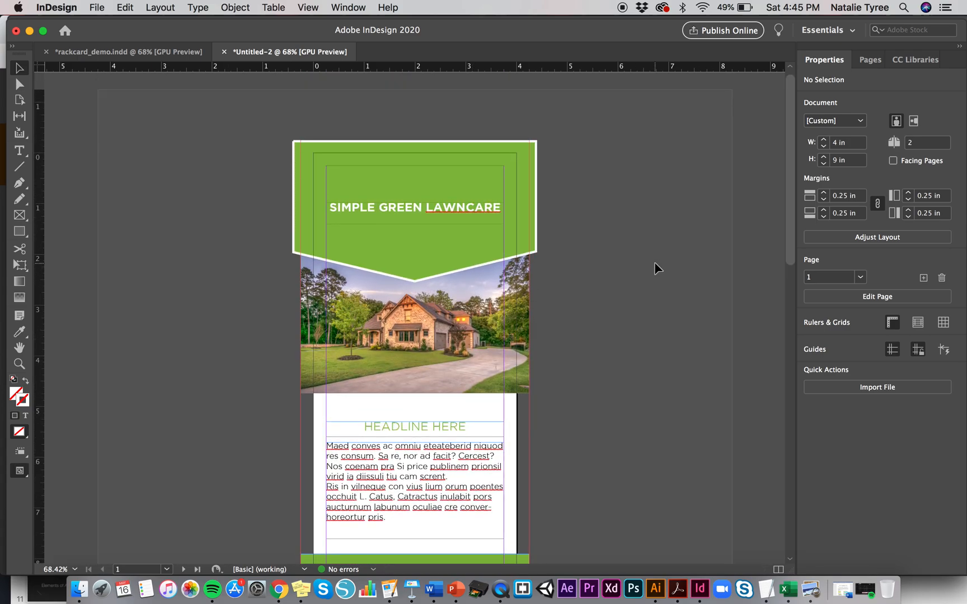
# Draw a rectangle about 0.9 x 1.14 in on the pasteboard beside page 1 and open its fill swatches
pyautogui.click(19, 231)
pyautogui.moveTo(621, 191); pyautogui.dragTo(666, 249)
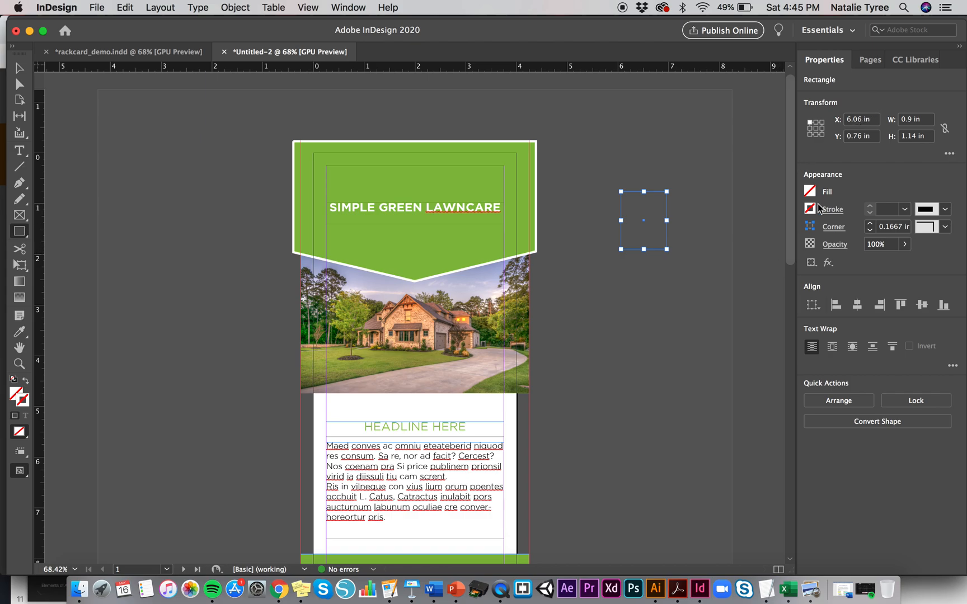
pyautogui.click(811, 193)
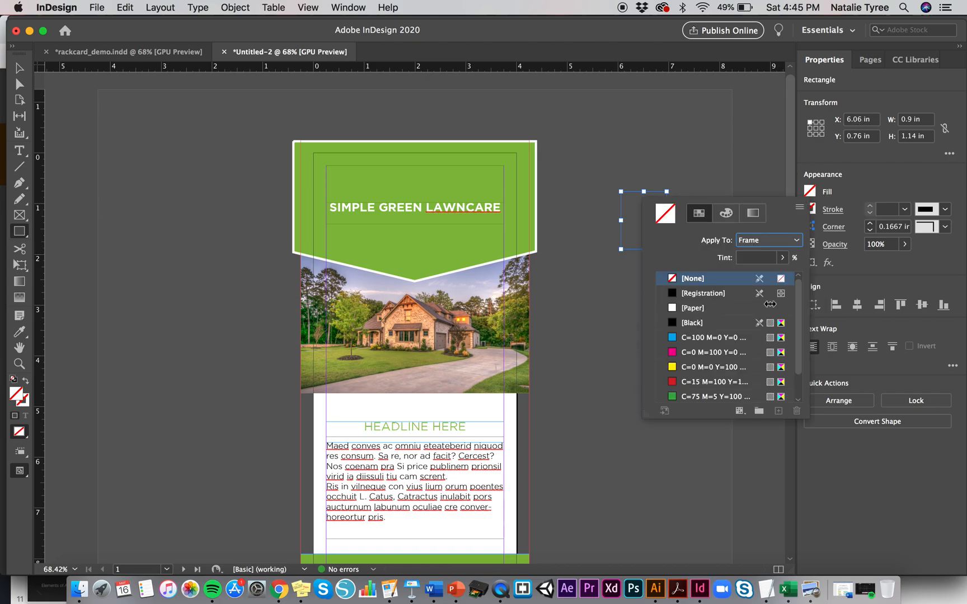
pyautogui.scroll(2, 749, 363)
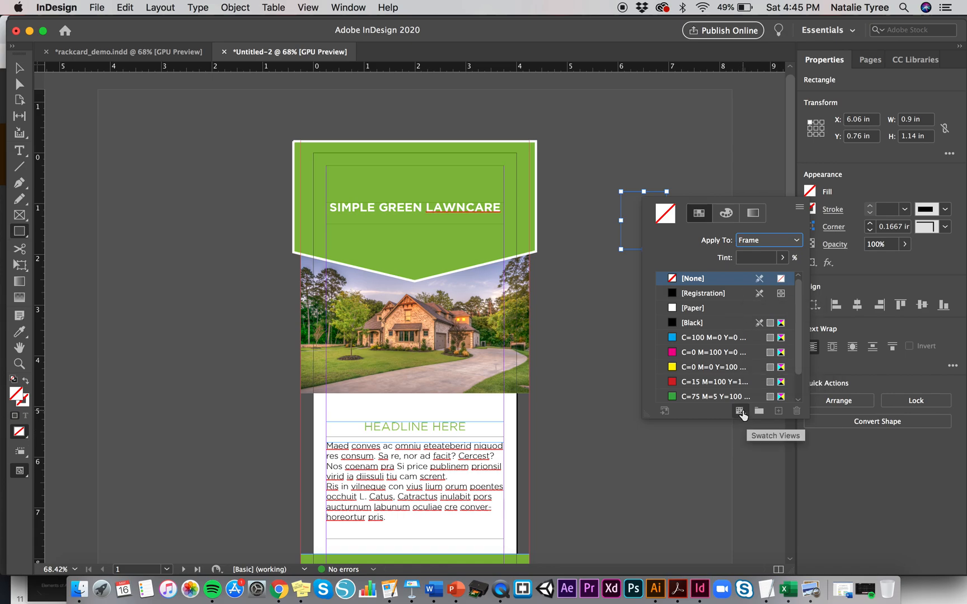
pyautogui.click(738, 411)
pyautogui.click(711, 413)
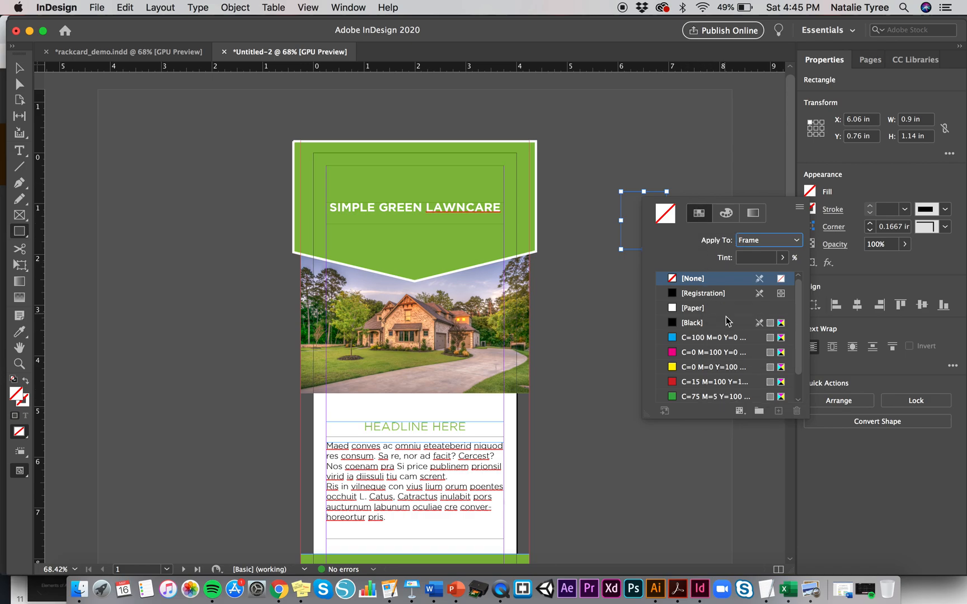
# Create a process CMYK swatch of C=4 M=100 Y=22 K=25 as the rectangle's fill and add it to Your Library
pyautogui.click(799, 207)
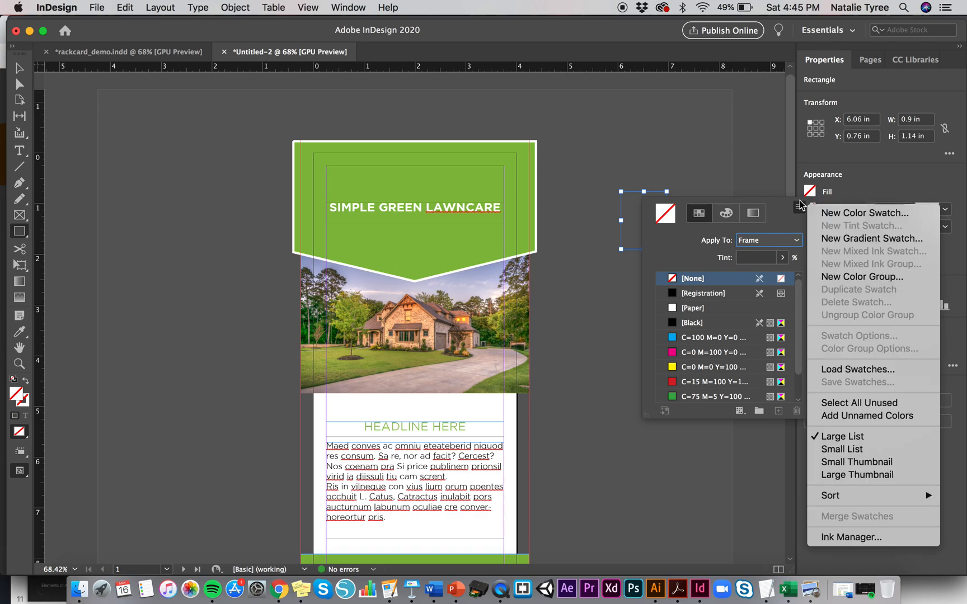
pyautogui.click(832, 216)
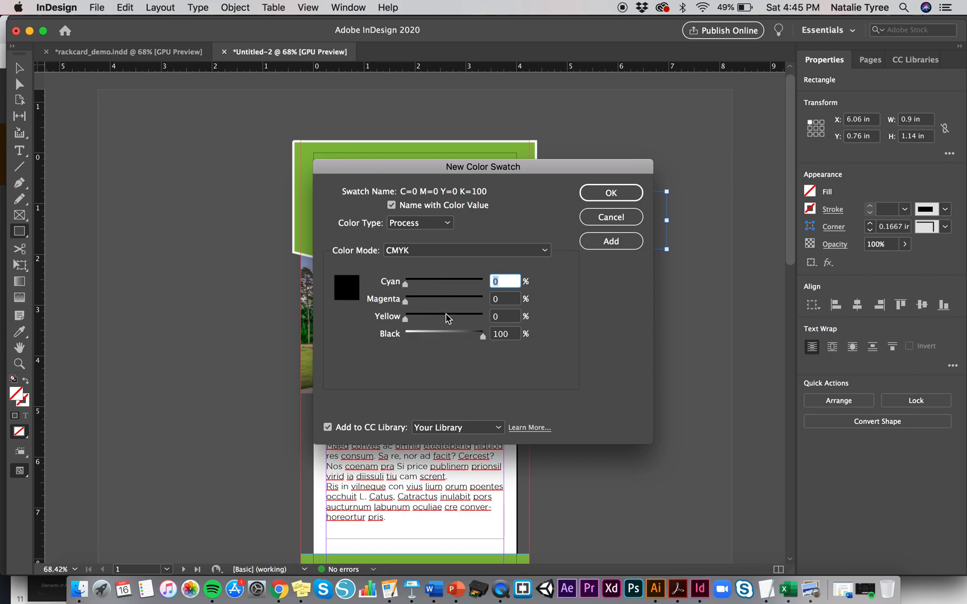
pyautogui.moveTo(405, 284); pyautogui.dragTo(428, 319)
pyautogui.moveTo(482, 336); pyautogui.dragTo(426, 335)
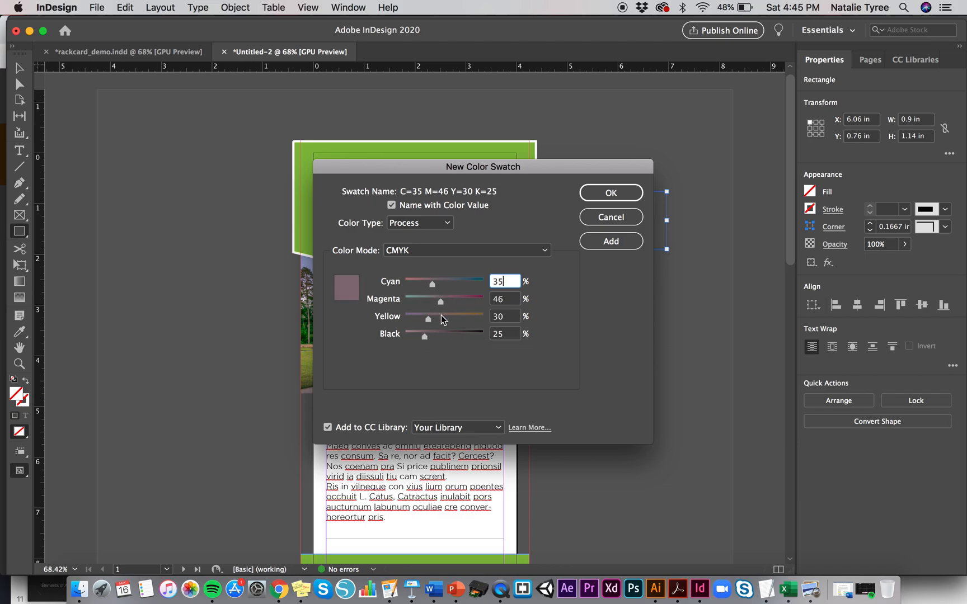
pyautogui.moveTo(443, 299); pyautogui.dragTo(409, 283)
pyautogui.moveTo(459, 303); pyautogui.dragTo(424, 318)
pyautogui.moveTo(482, 304)
pyautogui.mouseDown()
pyautogui.moveTo(453, 302)
pyautogui.moveTo(490, 304)
pyautogui.mouseUp()
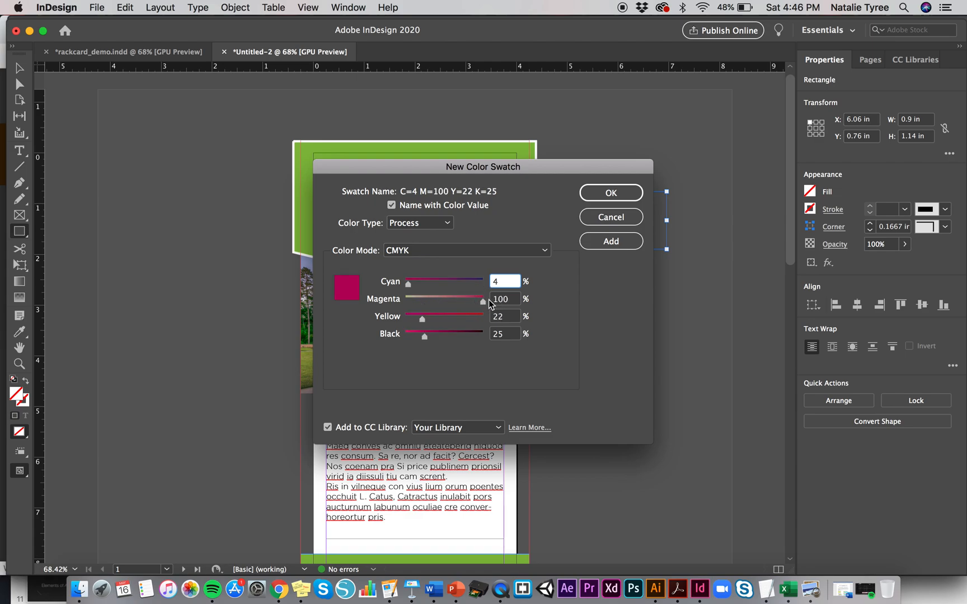
pyautogui.click(632, 193)
# Resize the magenta rectangle on the pasteboard to about 1.48 x 0.96 in
pyautogui.click(20, 68)
pyautogui.click(641, 287)
pyautogui.click(640, 221)
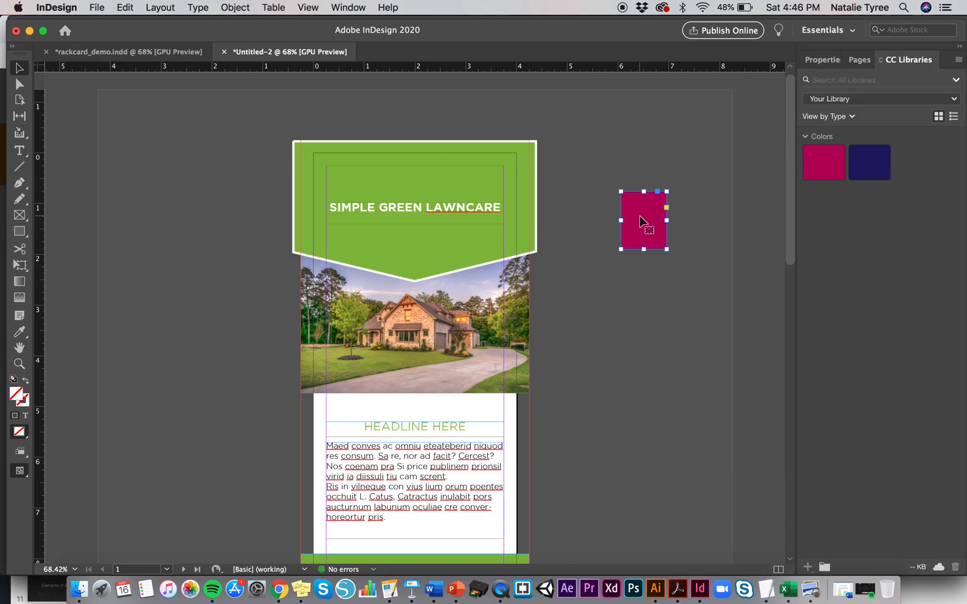
pyautogui.moveTo(621, 252); pyautogui.dragTo(591, 240)
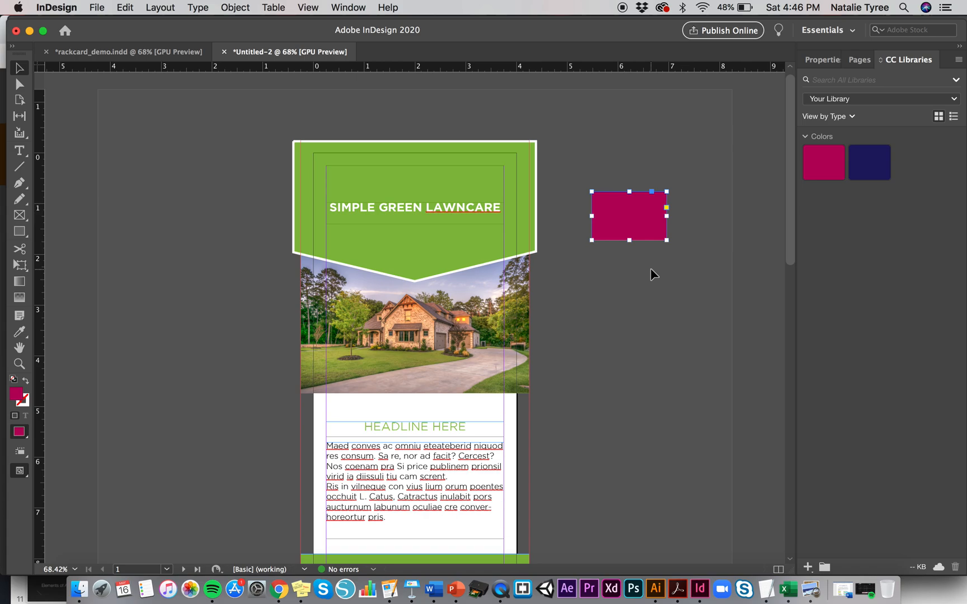
# Paste a copy of the magenta rectangle and place it on the pasteboard above the original
pyautogui.click(650, 270)
pyautogui.click(646, 200)
pyautogui.press('super+v')
pyautogui.moveTo(412, 315); pyautogui.dragTo(633, 116)
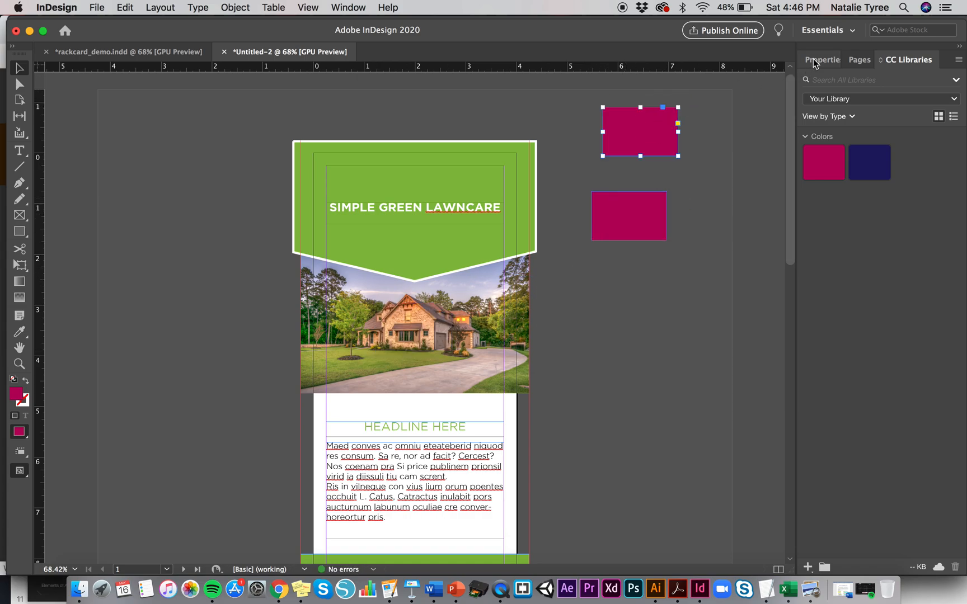
# Try adding a tint swatch based on the copy's magenta fill, cancel it and delete the copied rectangle
pyautogui.click(814, 60)
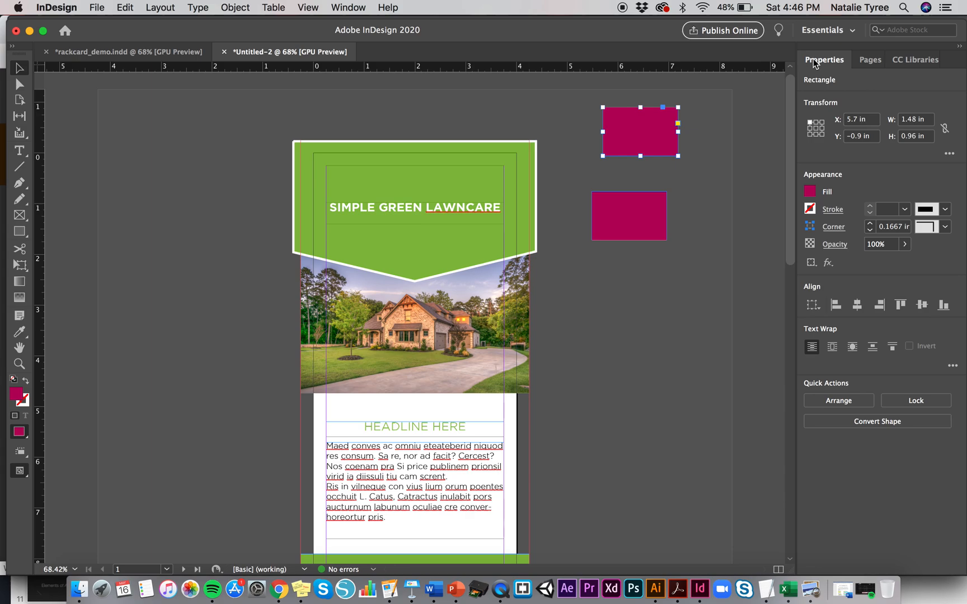
pyautogui.click(812, 194)
pyautogui.click(799, 207)
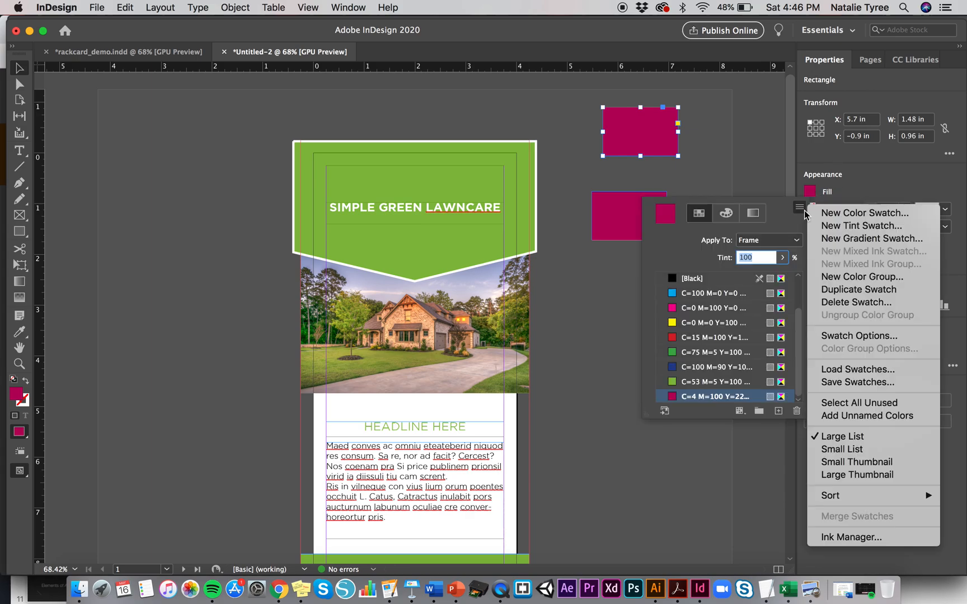
pyautogui.click(818, 224)
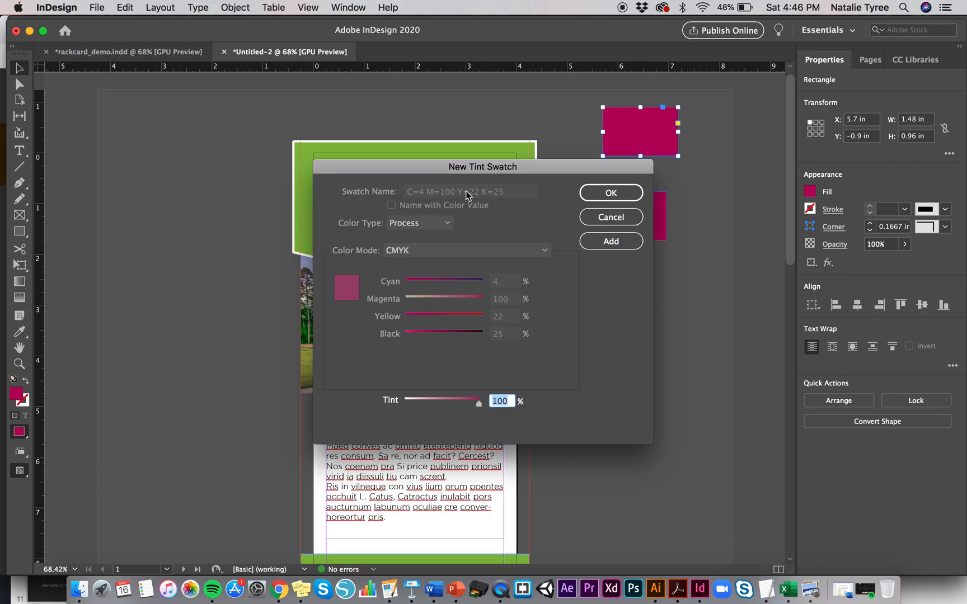
pyautogui.moveTo(467, 170); pyautogui.dragTo(286, 131)
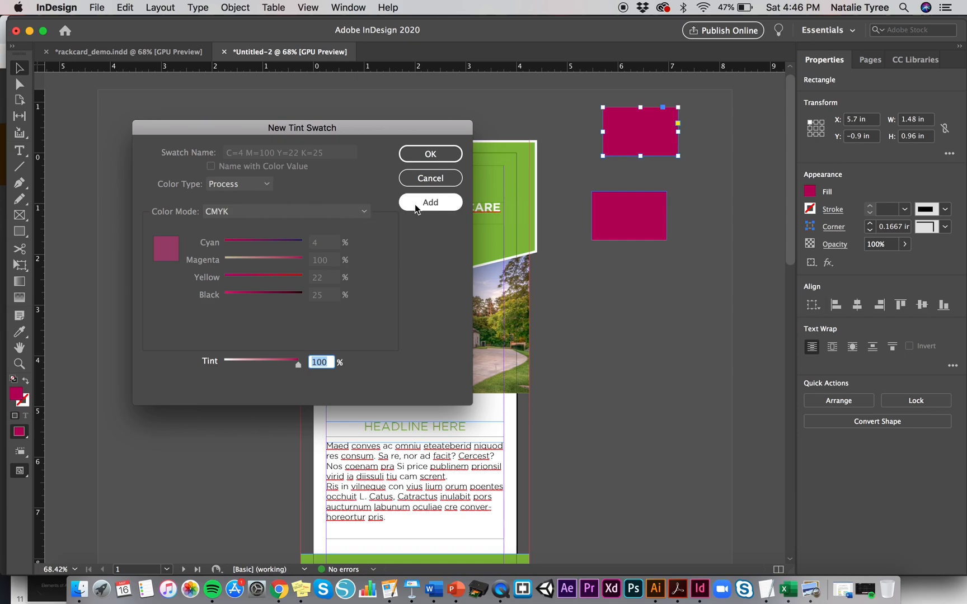
pyautogui.click(285, 212)
pyautogui.click(420, 201)
pyautogui.click(411, 290)
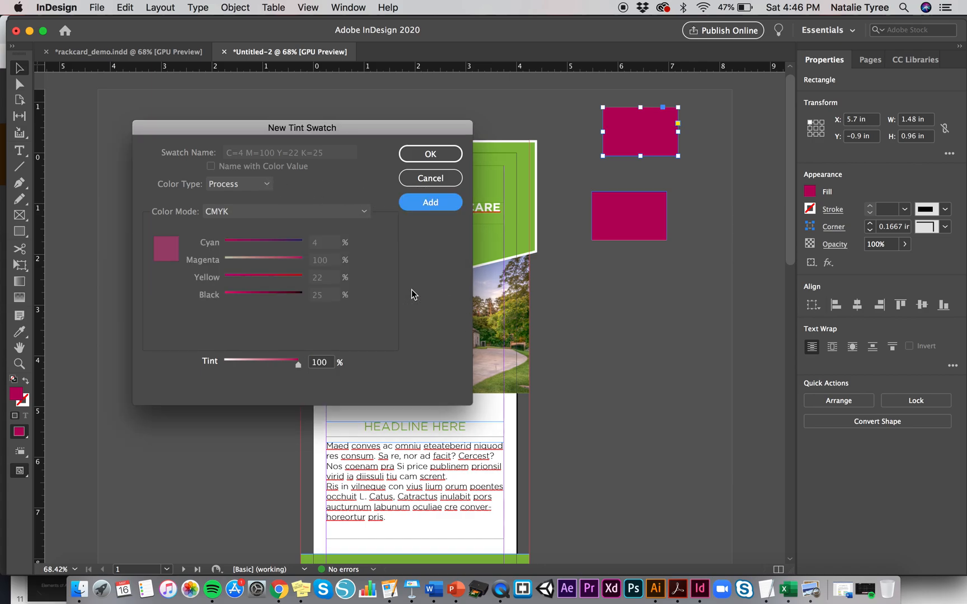
pyautogui.click(445, 178)
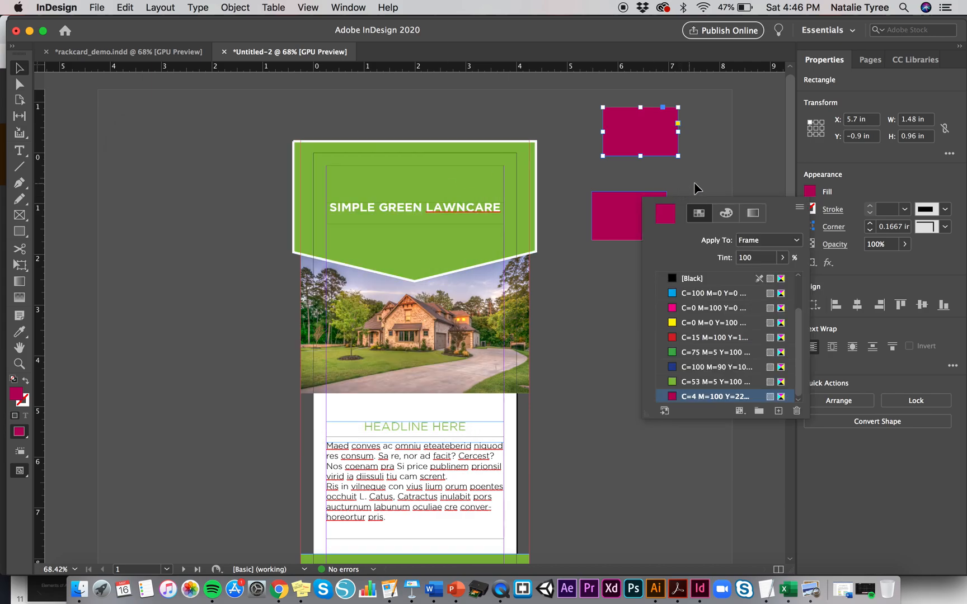
pyautogui.click(736, 174)
pyautogui.press('Delete')
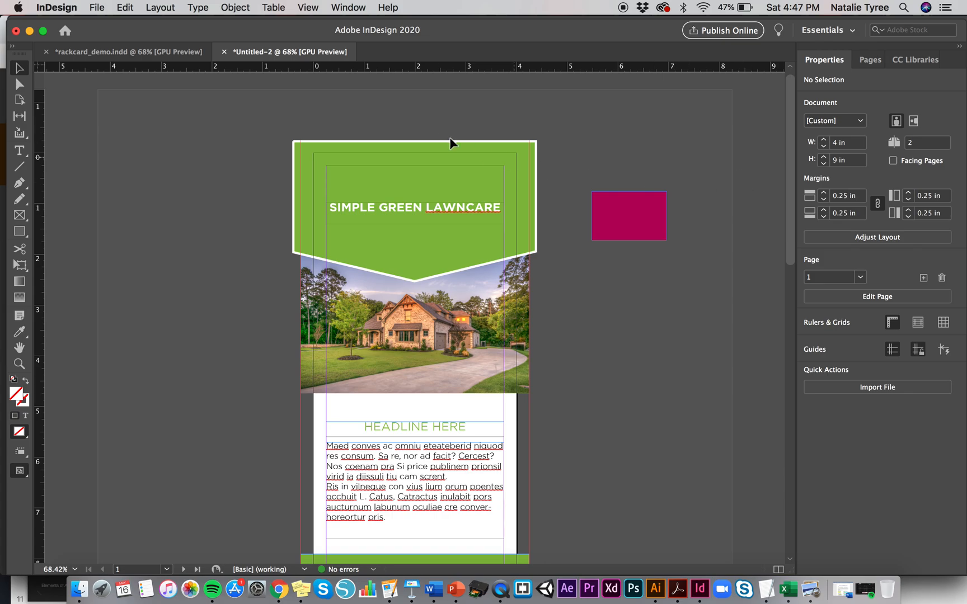
# Draw a rectangle about 1.54 x 1.84 in below the magenta one and start a new color swatch for its fill
pyautogui.click(19, 231)
pyautogui.moveTo(584, 284); pyautogui.dragTo(662, 378)
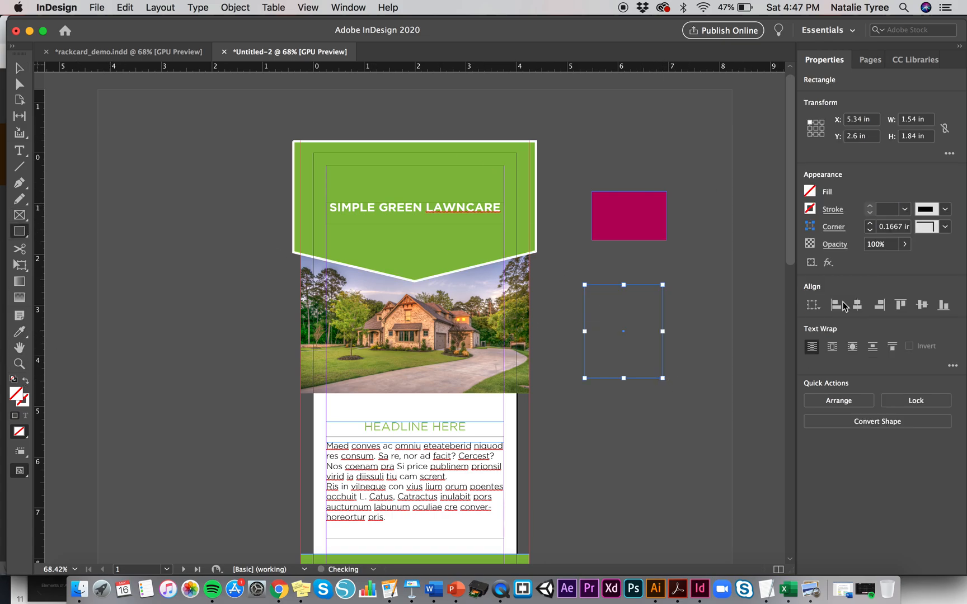
pyautogui.click(809, 190)
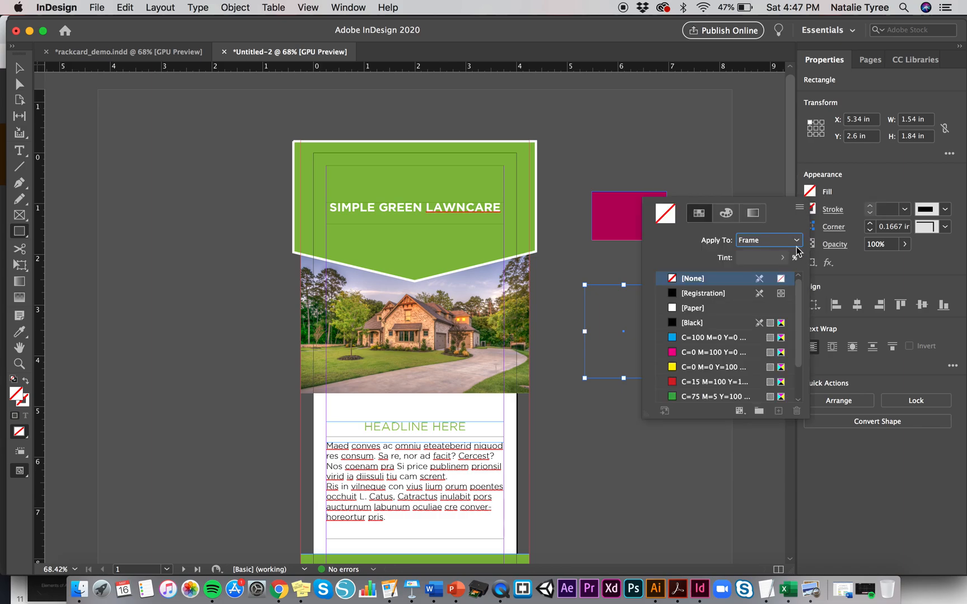
pyautogui.click(798, 208)
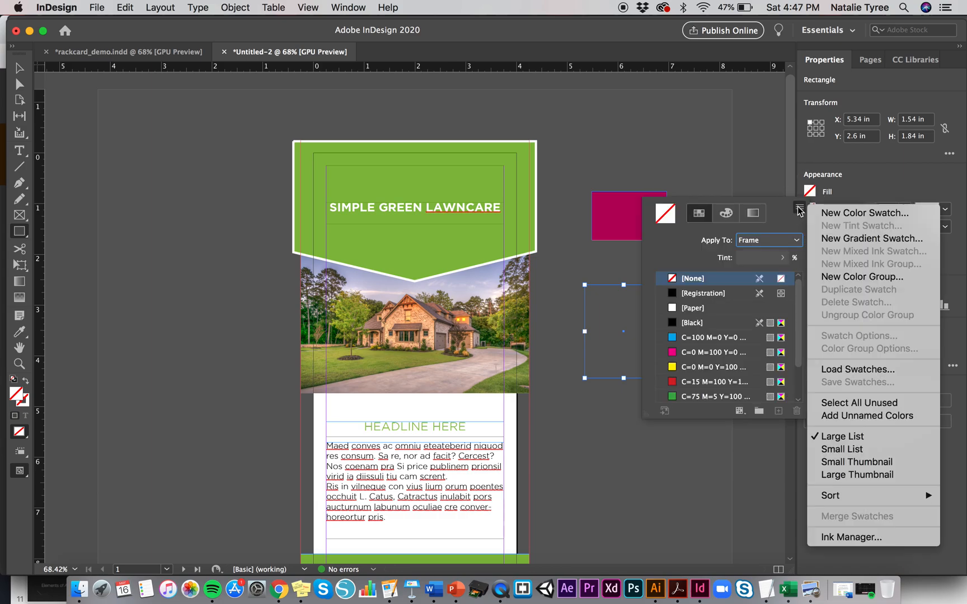
pyautogui.click(861, 213)
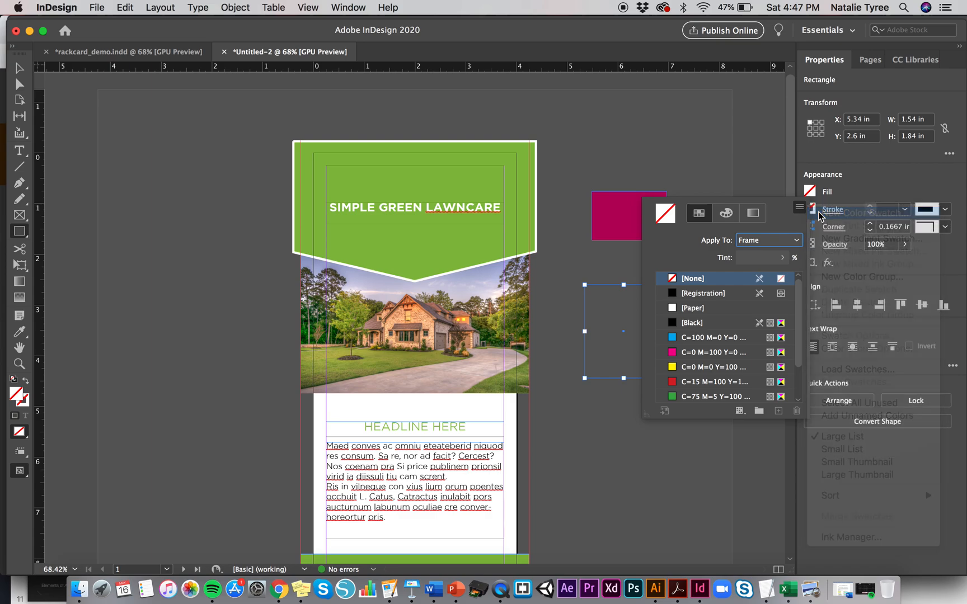
# Set the new swatch's color type to Spot and its color mode to PANTONE+ Solid Coated
pyautogui.click(266, 185)
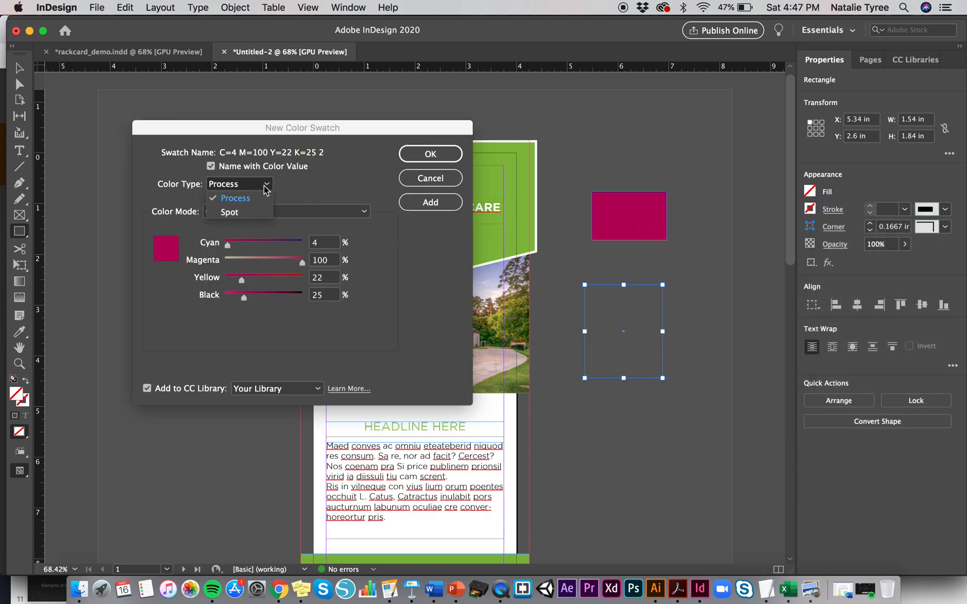
pyautogui.click(249, 211)
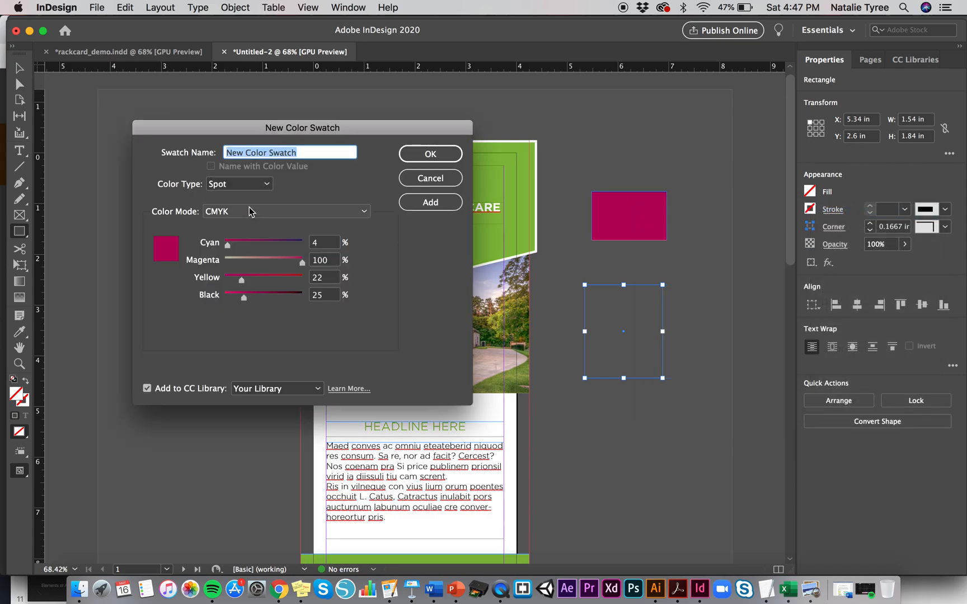
pyautogui.click(254, 192)
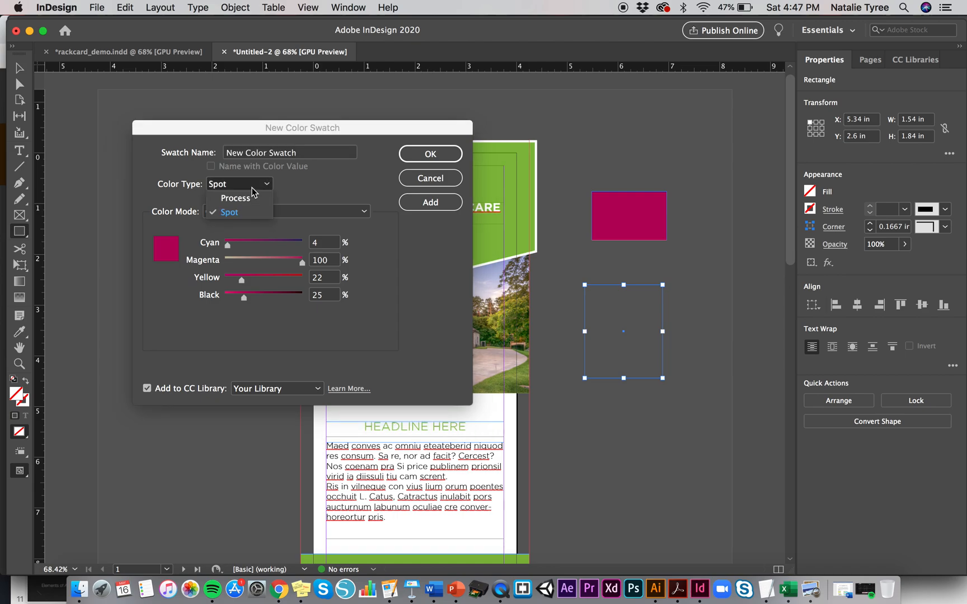
pyautogui.click(253, 190)
pyautogui.click(254, 213)
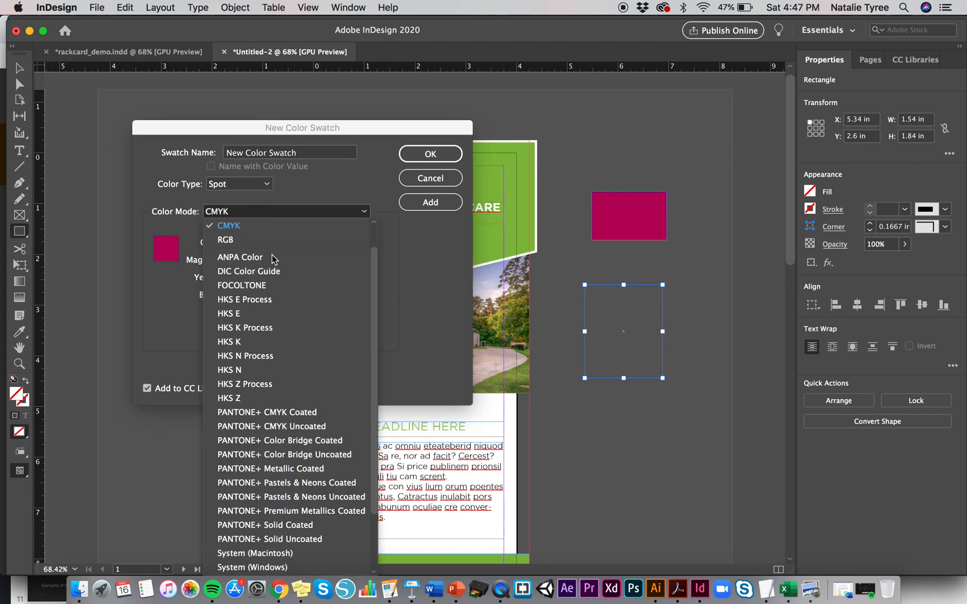
pyautogui.scroll(-3, 309, 345)
pyautogui.click(309, 454)
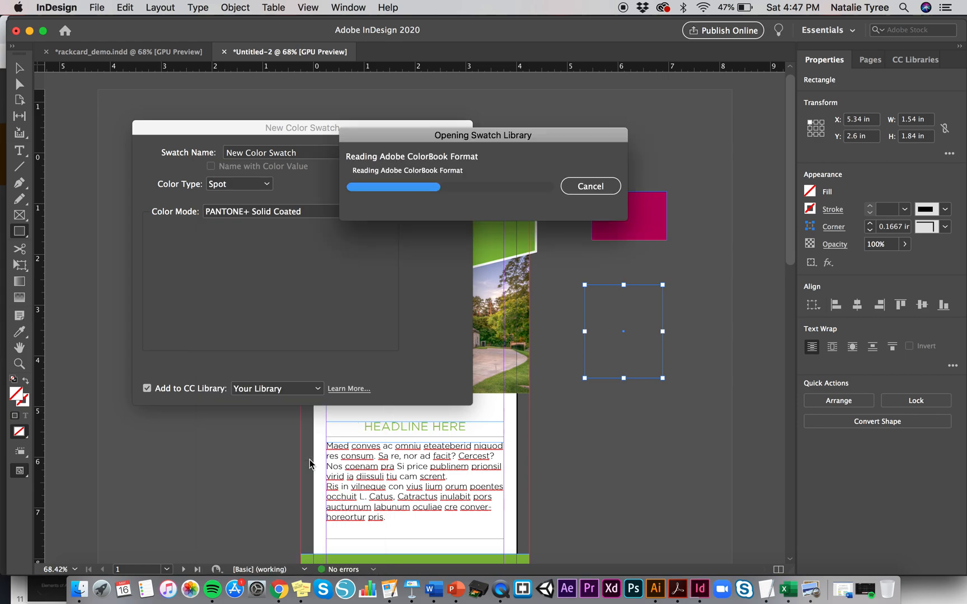
# Browse the PANTONE+ Solid Coated color list for the new spot swatch
pyautogui.scroll(-3, 300, 299)
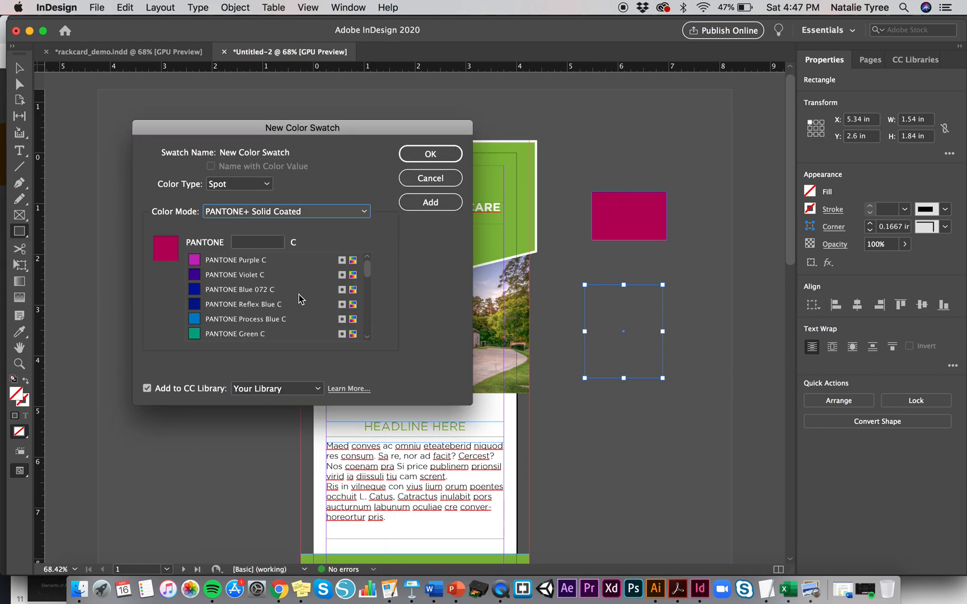
pyautogui.scroll(-2, 300, 298)
pyautogui.scroll(-10, 299, 298)
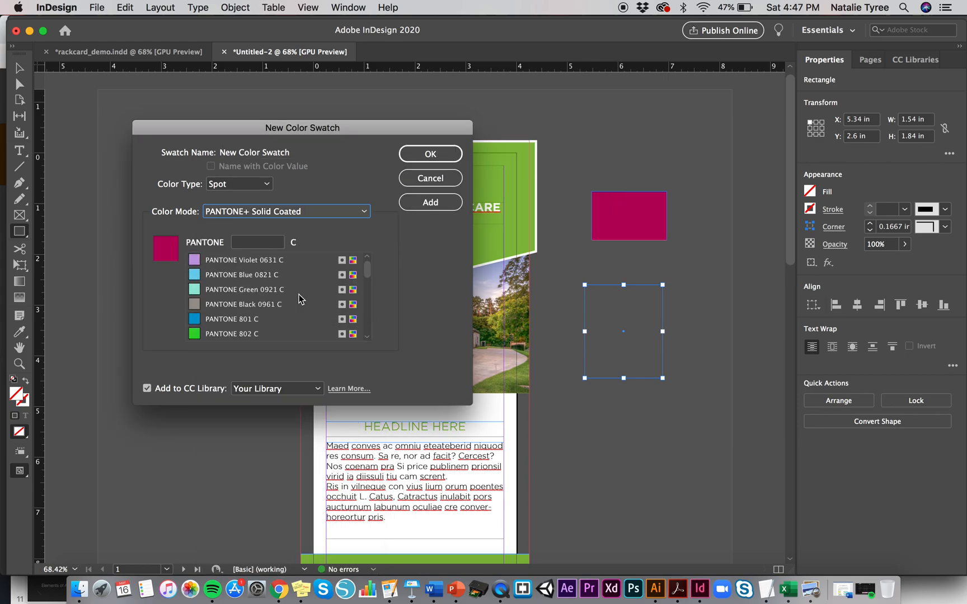
pyautogui.scroll(-2, 300, 299)
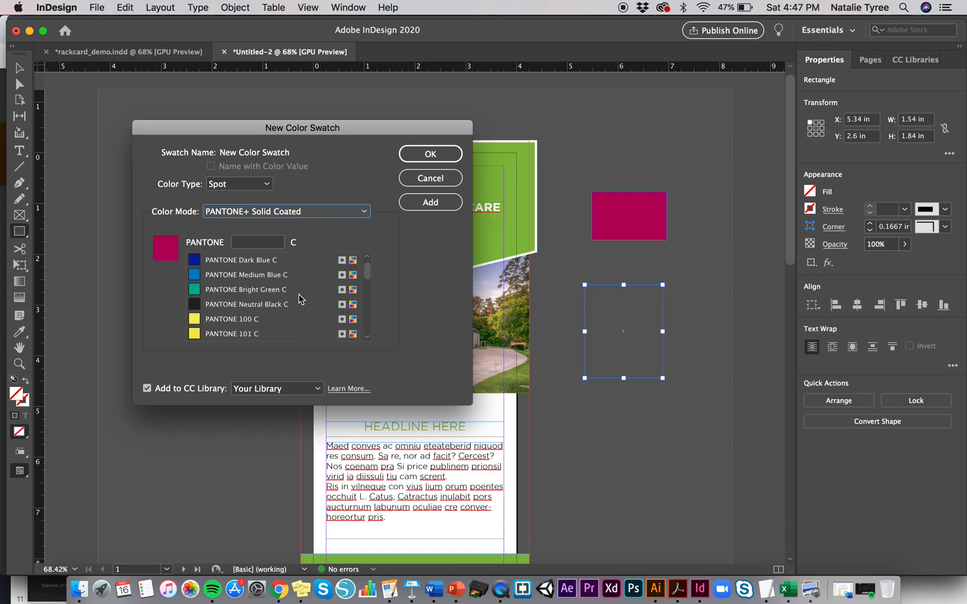
pyautogui.scroll(-8, 301, 286)
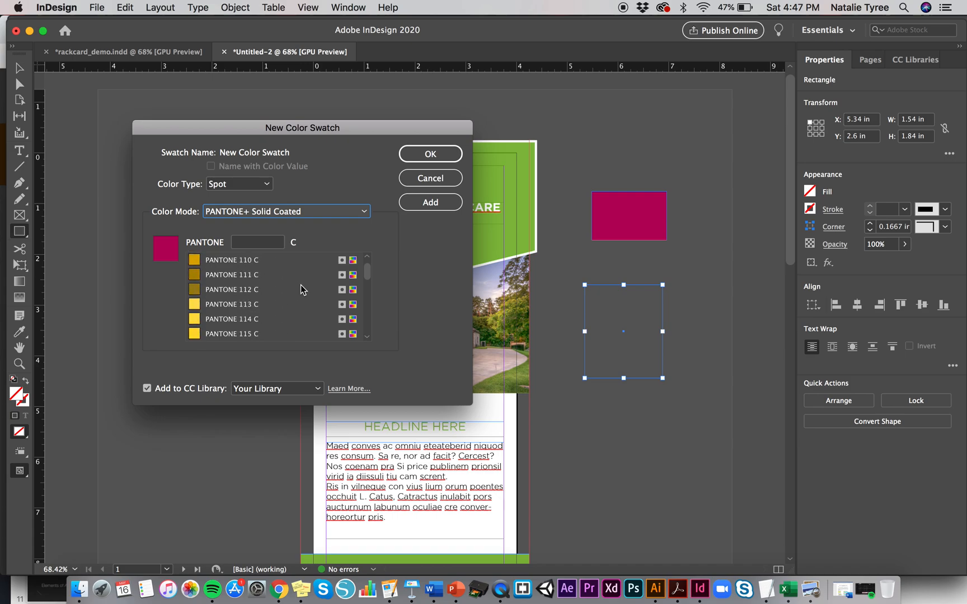
pyautogui.scroll(-10, 300, 289)
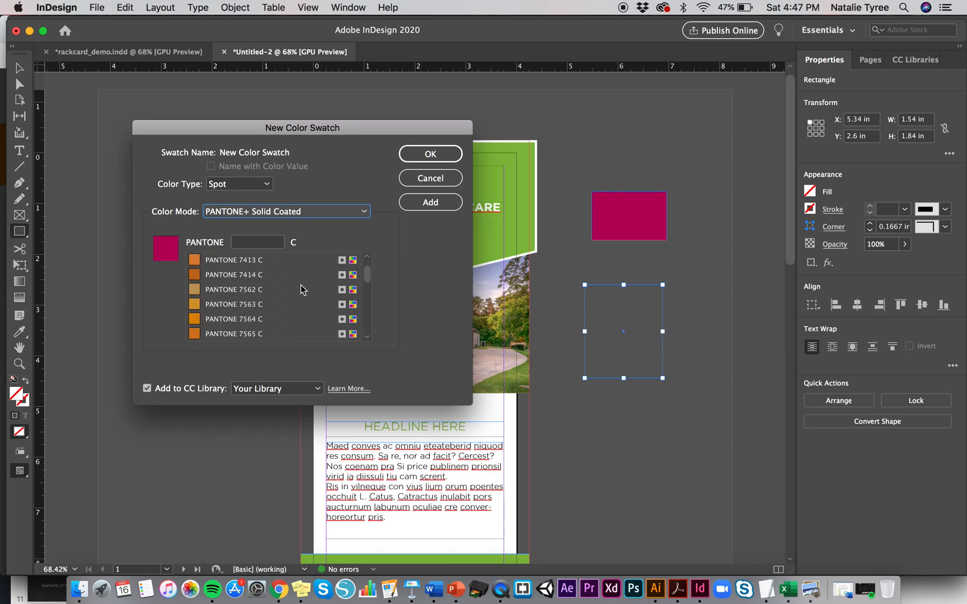
pyautogui.scroll(-10, 300, 285)
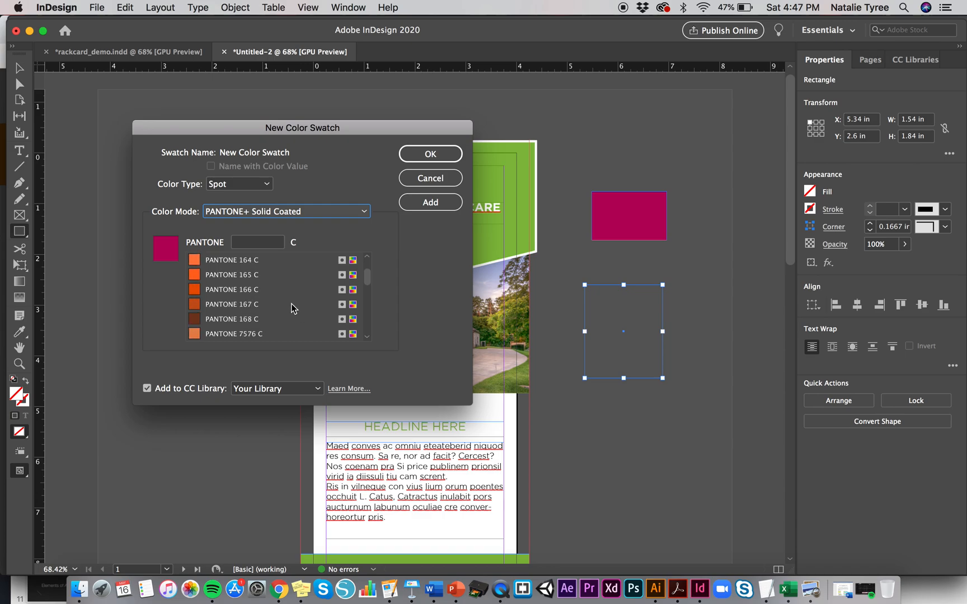
pyautogui.scroll(-4, 291, 303)
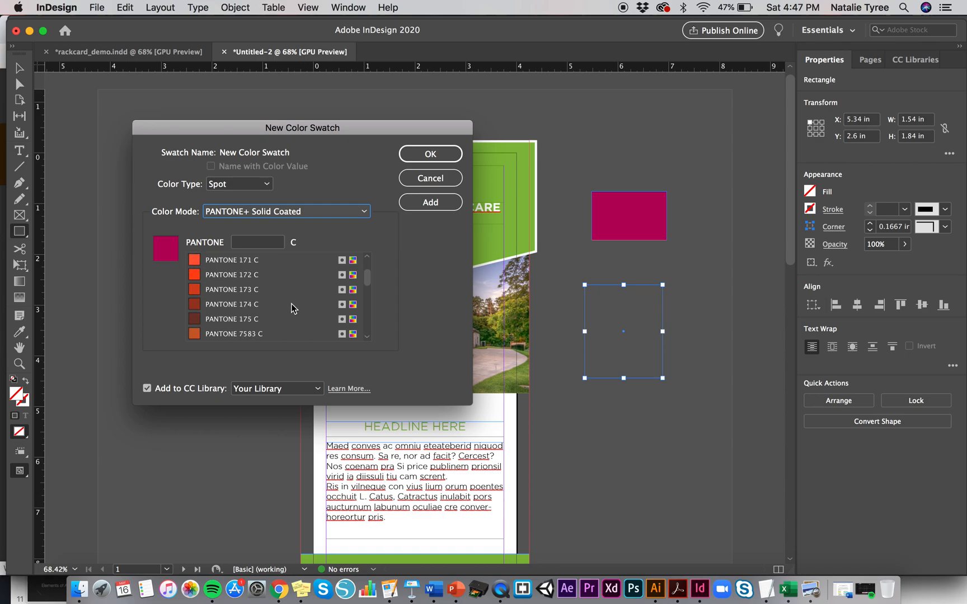
# Create the spot swatch from PANTONE 289 C as the rectangle's fill, deselect the rectangle and return to the document properties
pyautogui.click(246, 243)
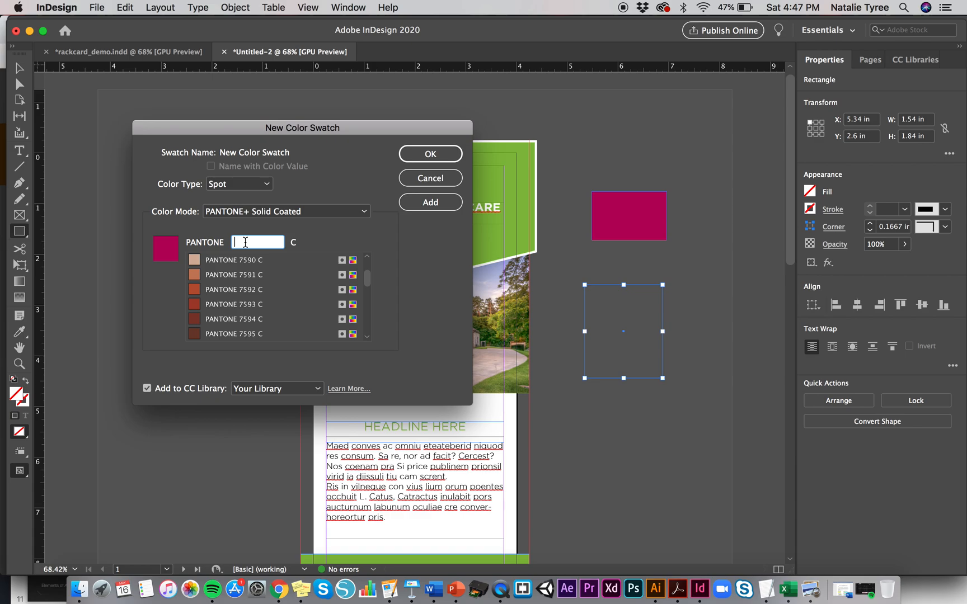
pyautogui.write('289')
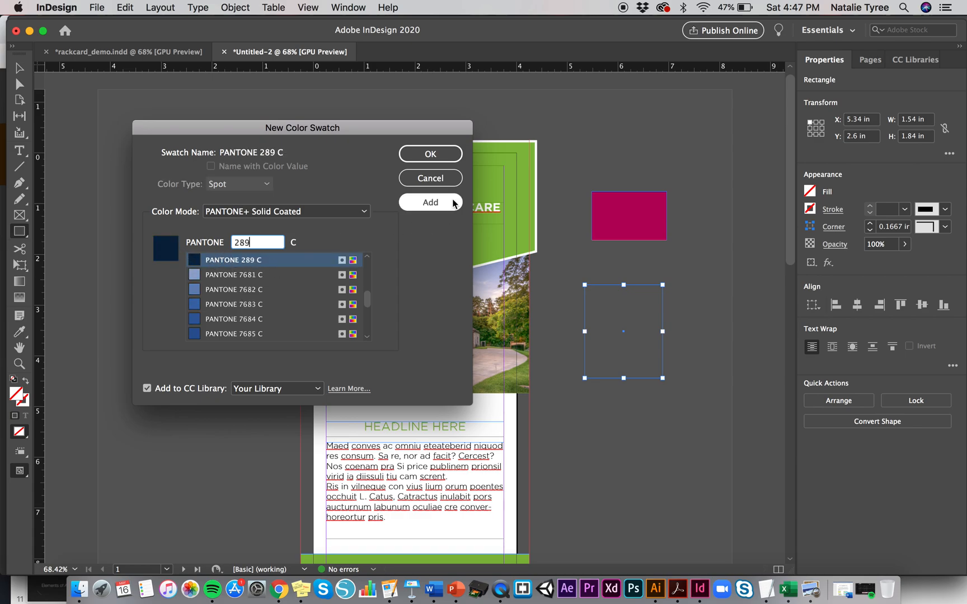
pyautogui.click(441, 152)
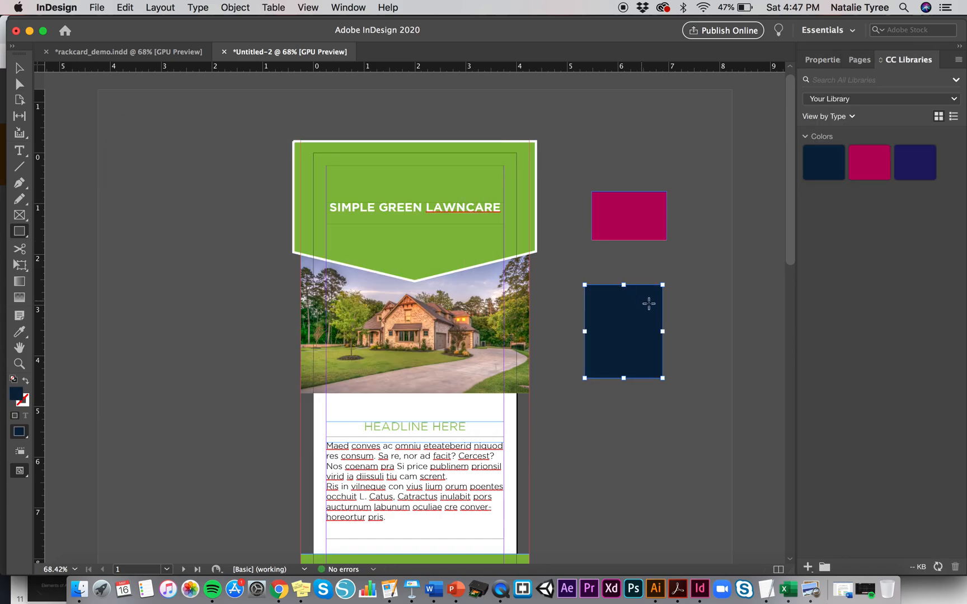
pyautogui.click(19, 69)
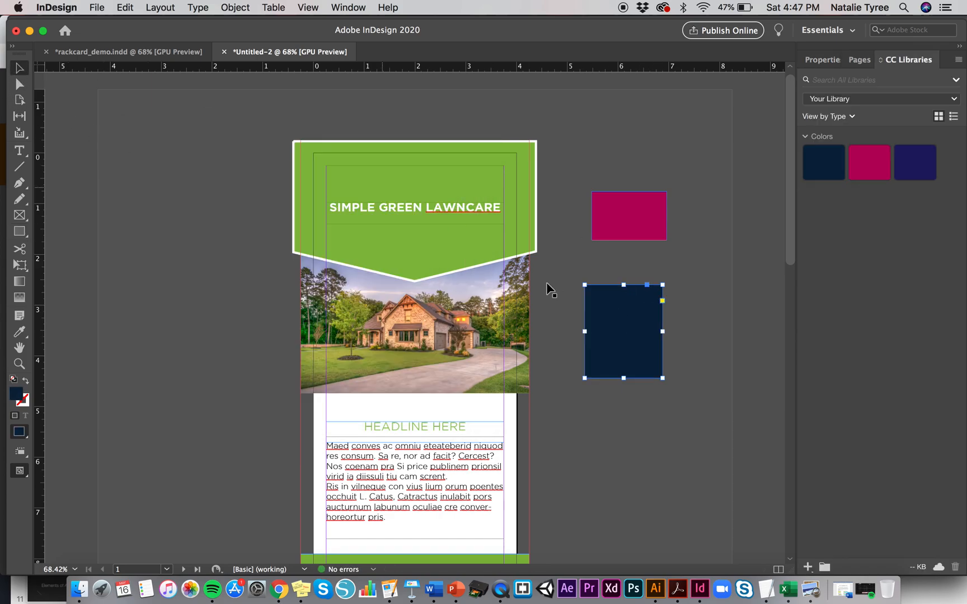
pyautogui.click(702, 309)
pyautogui.click(820, 59)
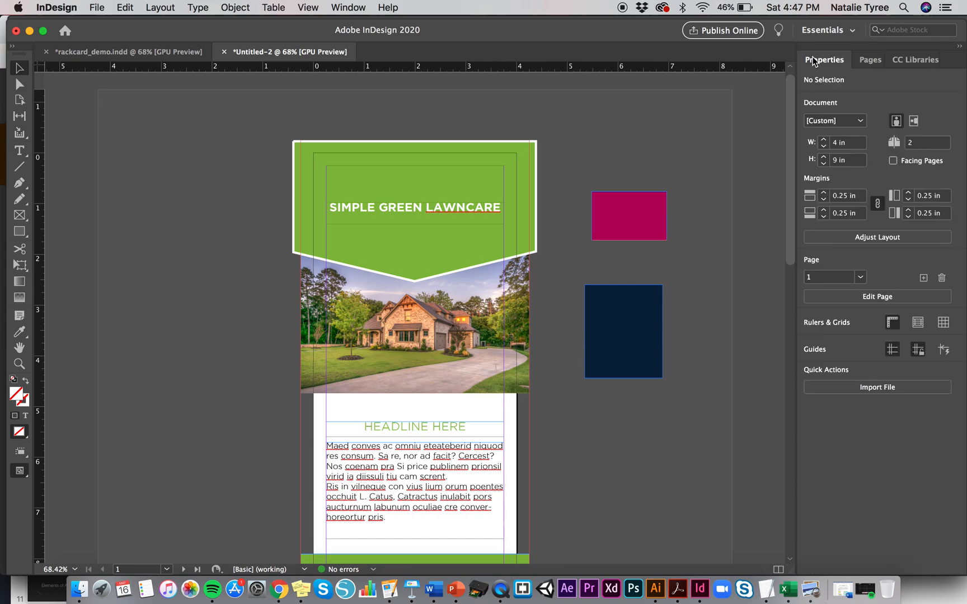
# Select the magenta and navy rectangles in turn to compare their process and spot fills
pyautogui.click(645, 204)
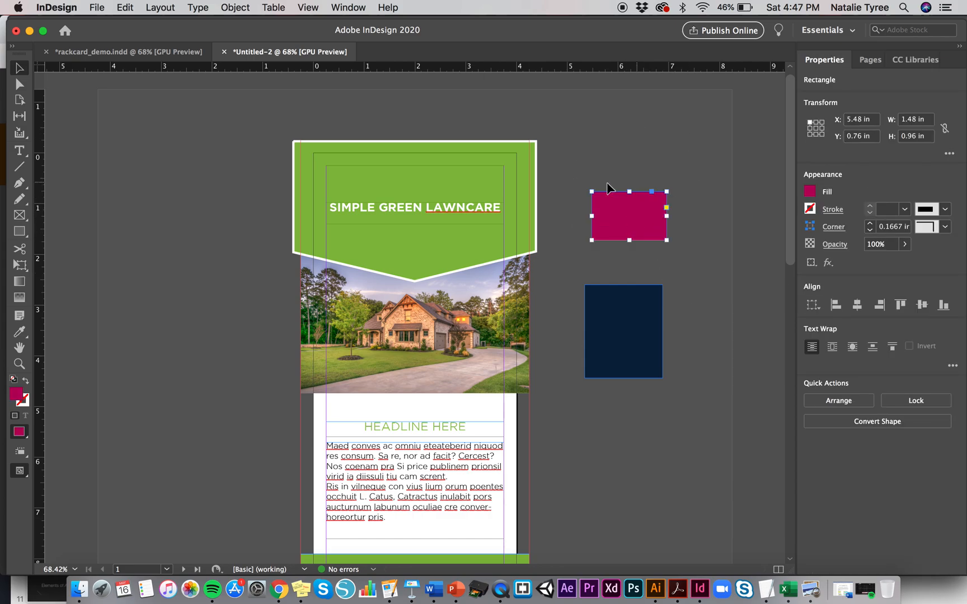
pyautogui.click(686, 288)
pyautogui.click(653, 312)
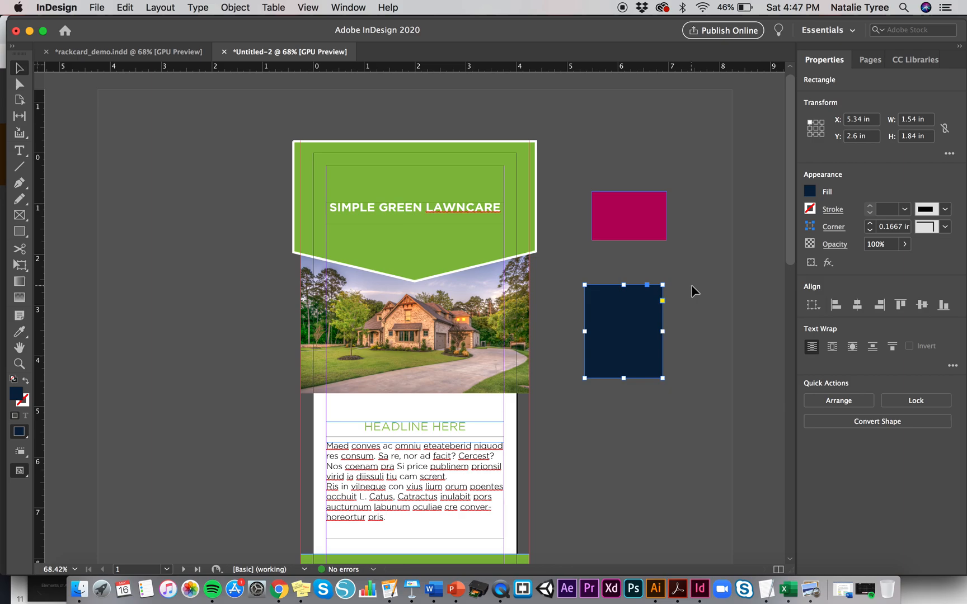
pyautogui.scroll(-2, 691, 285)
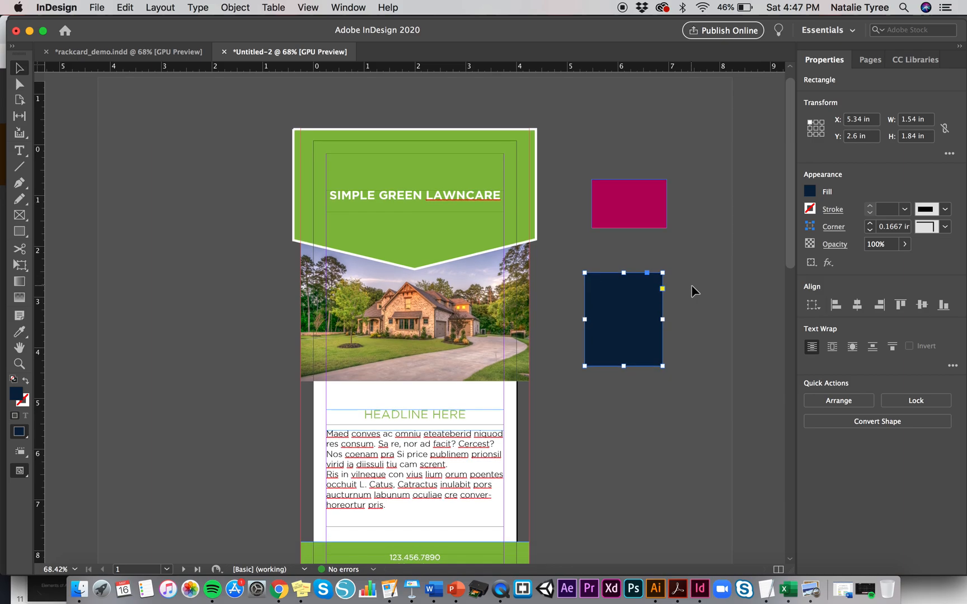
pyautogui.click(633, 209)
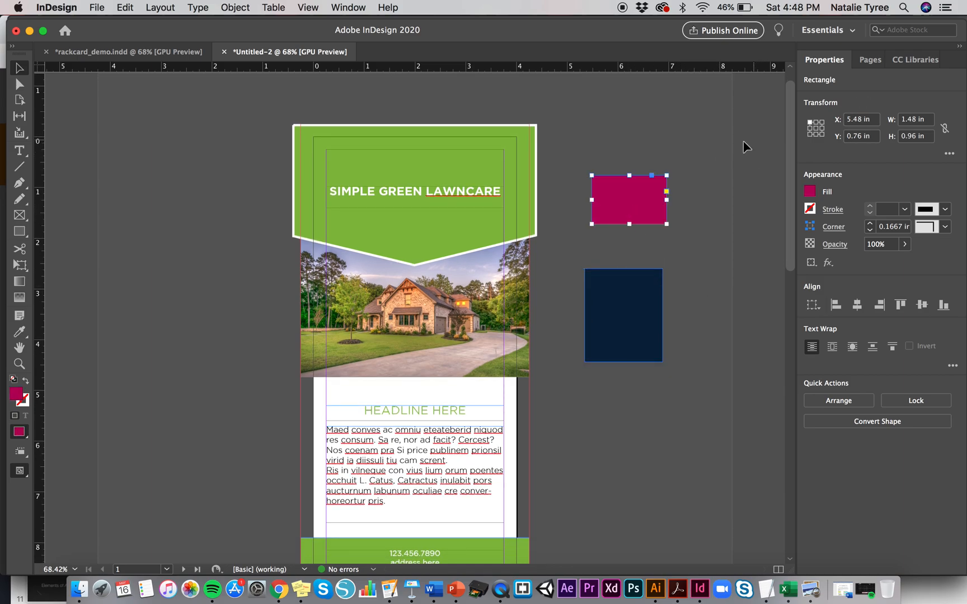
pyautogui.click(704, 198)
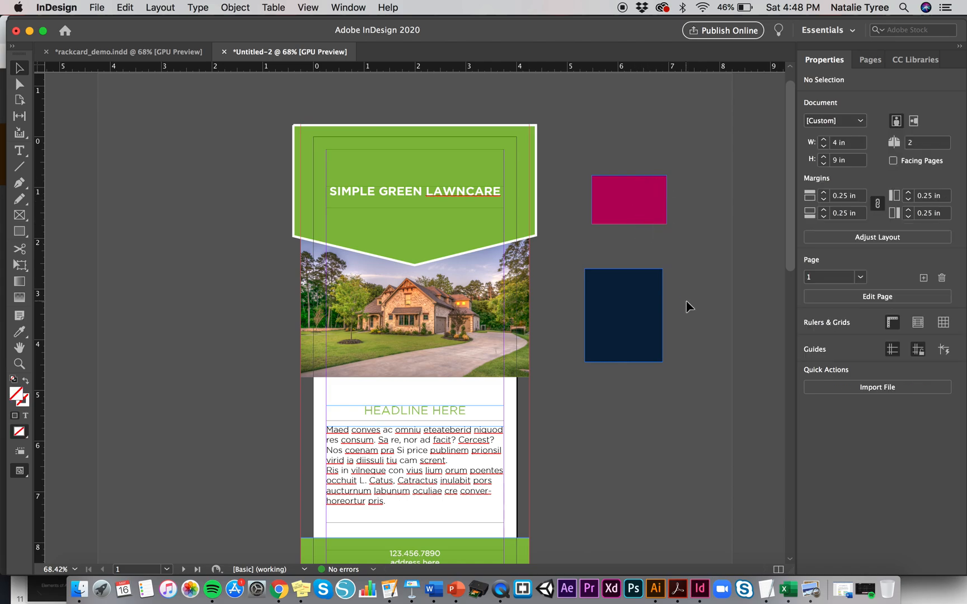
pyautogui.click(635, 302)
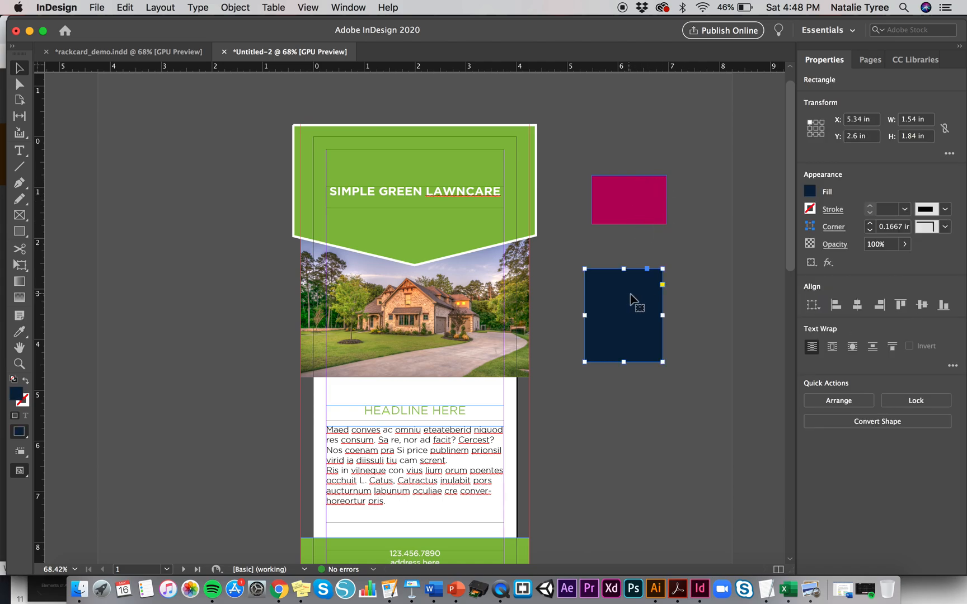
pyautogui.click(692, 271)
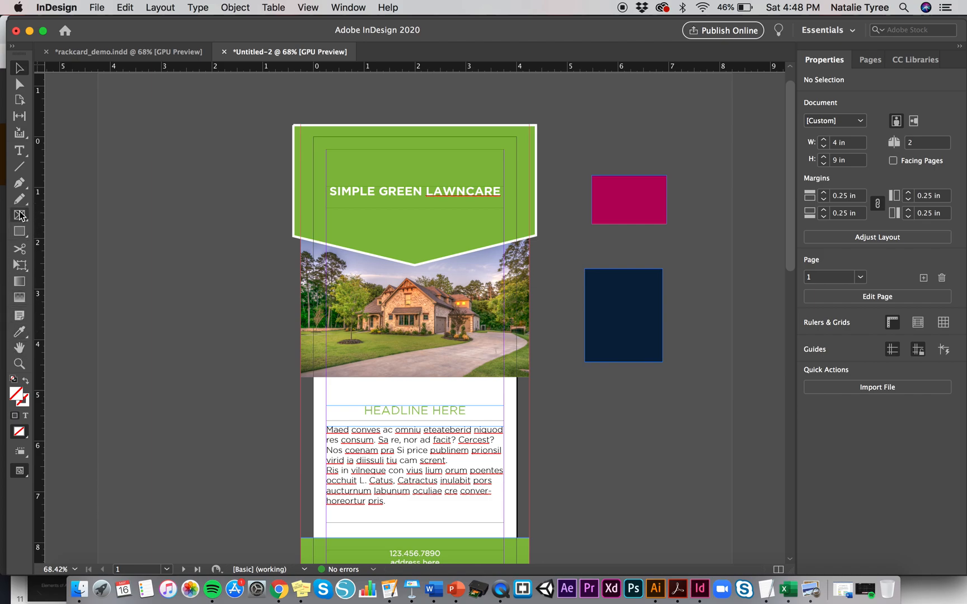
# Draw a rectangle about 0.86 x 1.04 in above the magenta one and start a new color swatch for its fill
pyautogui.click(20, 231)
pyautogui.moveTo(653, 105); pyautogui.dragTo(697, 159)
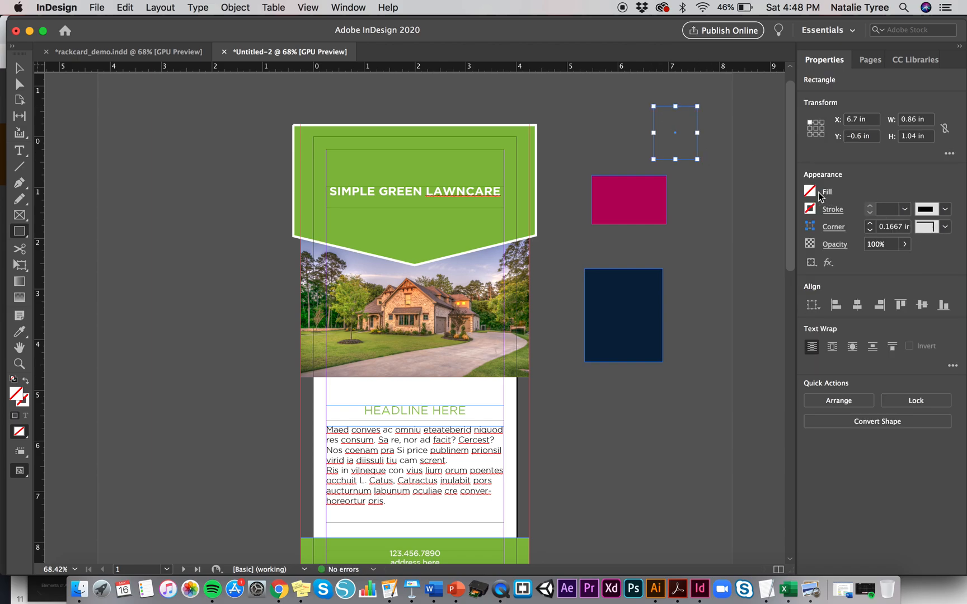
pyautogui.click(809, 192)
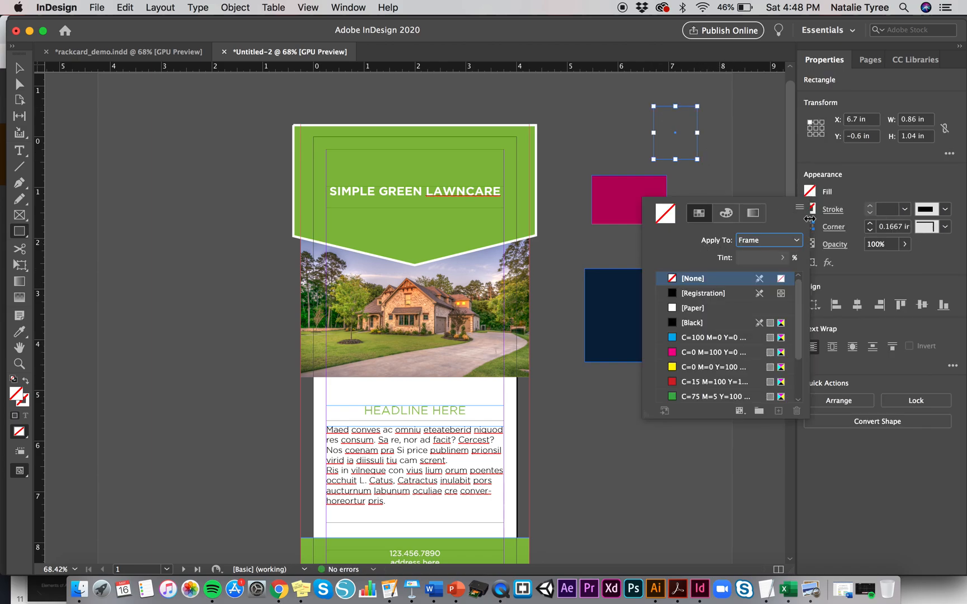
pyautogui.click(799, 209)
pyautogui.click(822, 212)
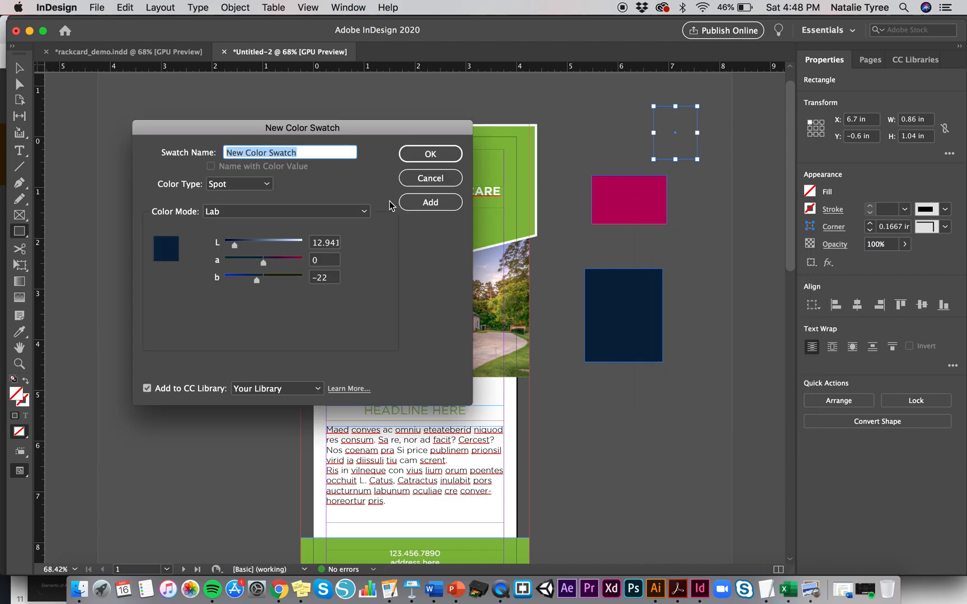
# Set the new swatch's color type to Process and its color mode to PANTONE+ Solid Coated
pyautogui.click(268, 186)
pyautogui.click(260, 196)
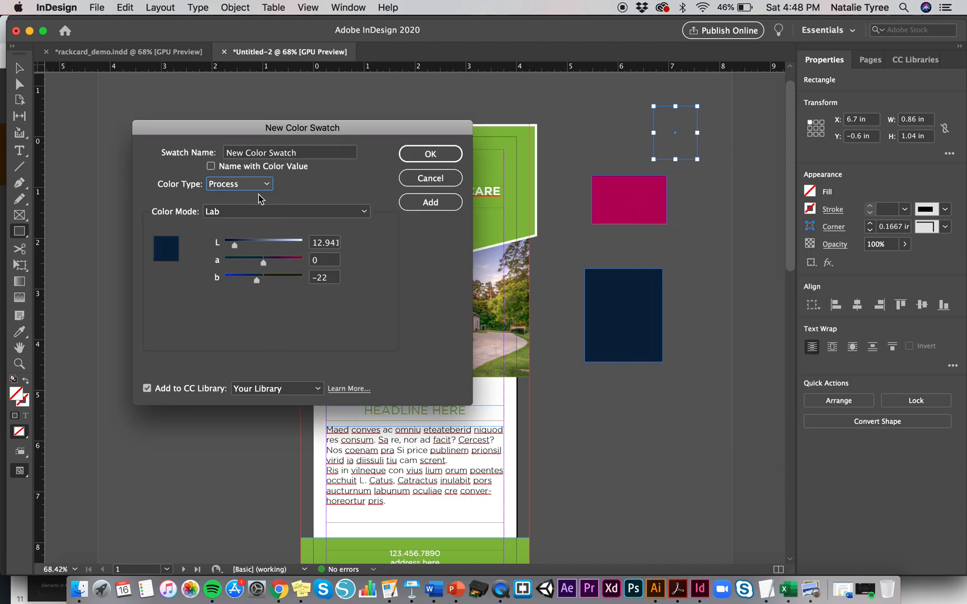
pyautogui.click(315, 213)
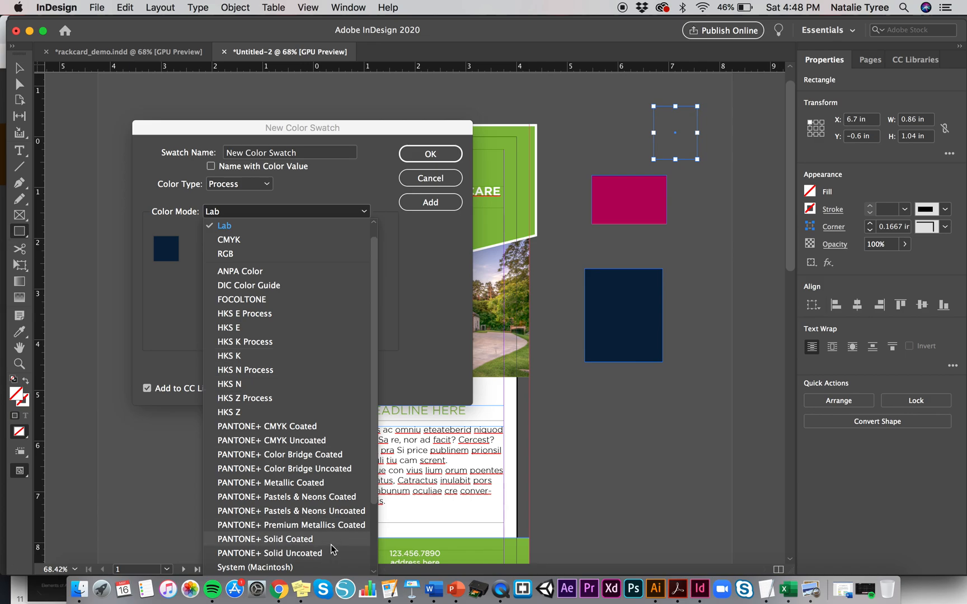
pyautogui.click(312, 543)
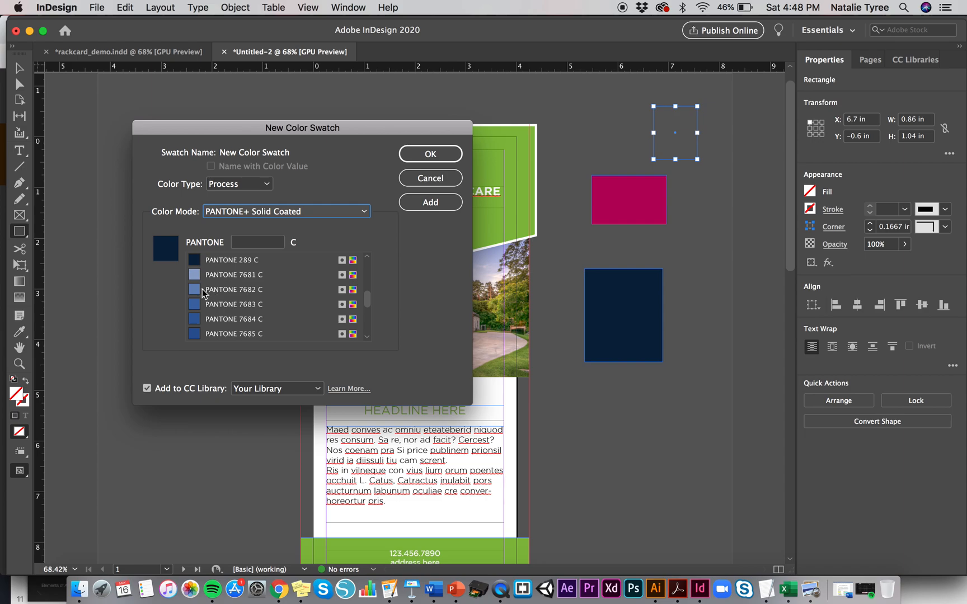
# Pick PANTONE 7722 C from the color list and create the swatch as the small rectangle's fill
pyautogui.scroll(-10, 213, 312)
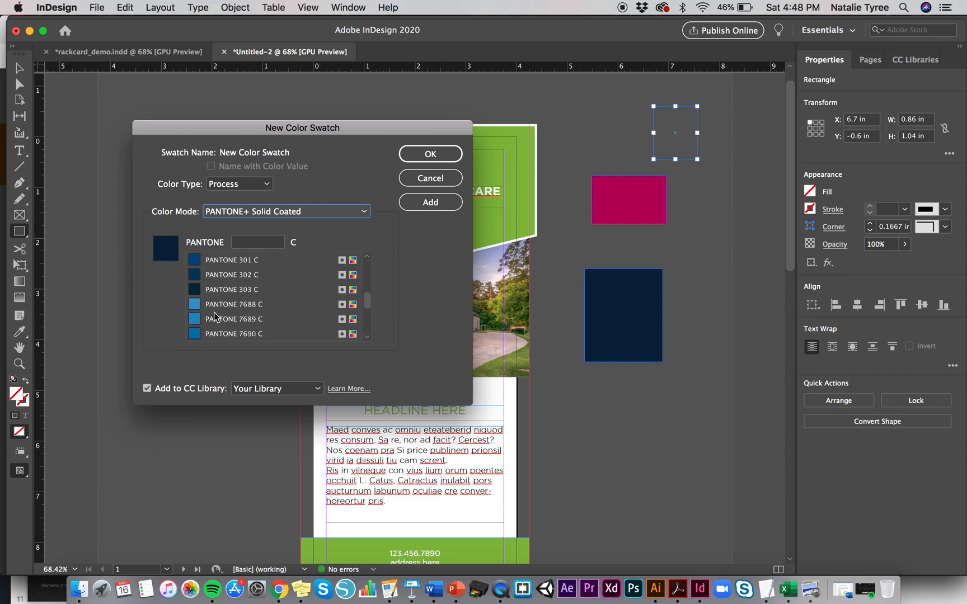
pyautogui.scroll(-15, 214, 313)
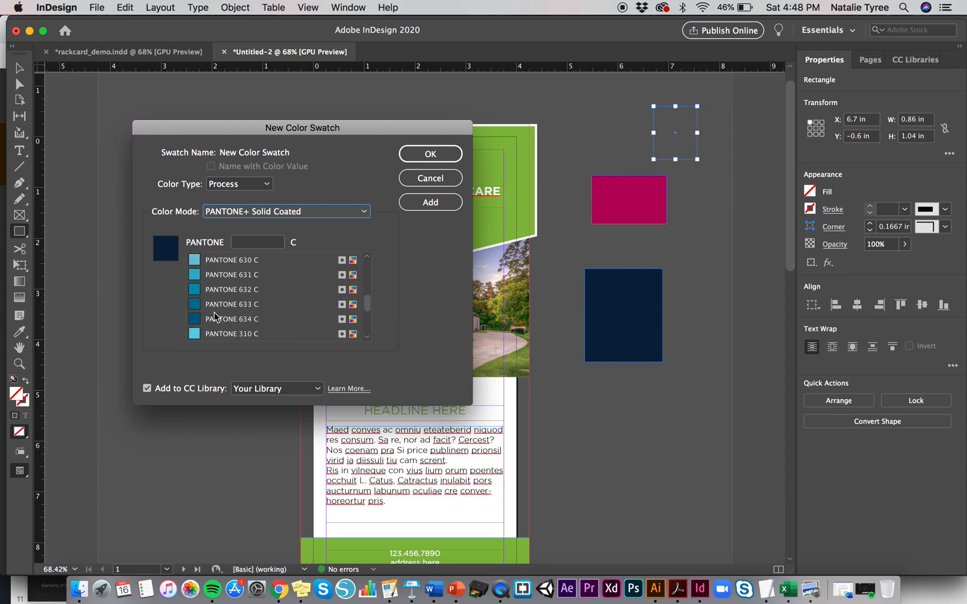
pyautogui.scroll(-10, 213, 312)
pyautogui.click(217, 305)
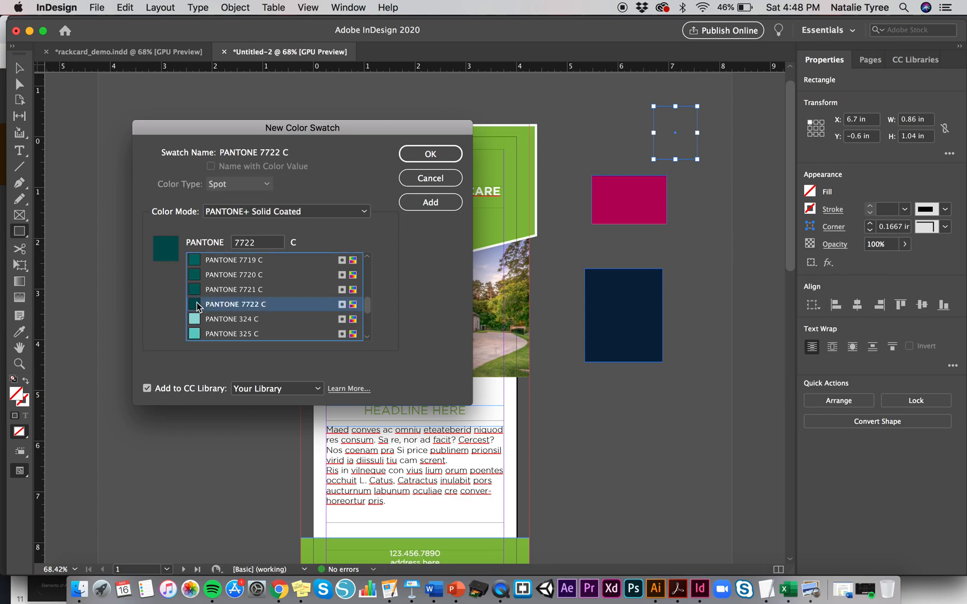
pyautogui.click(430, 153)
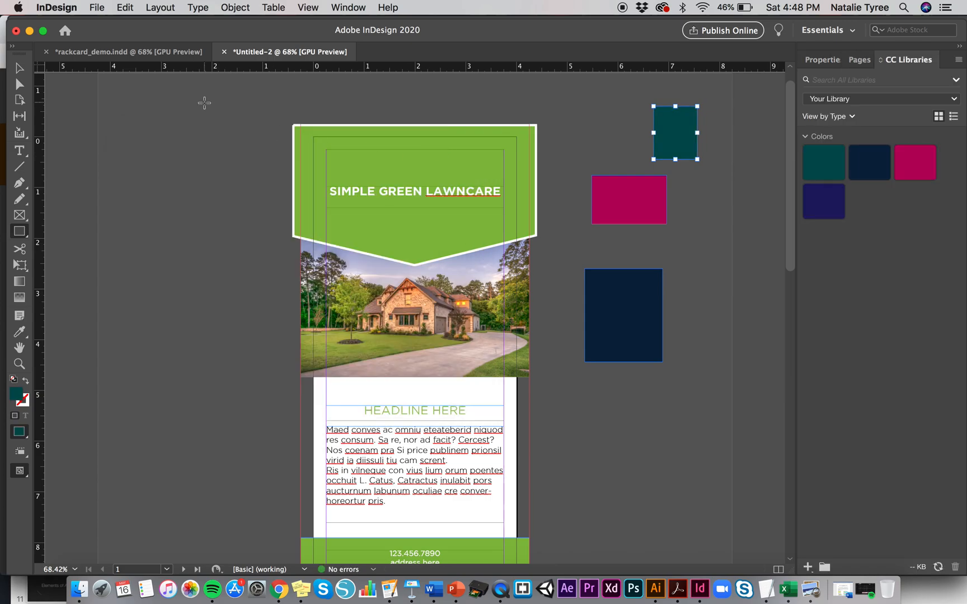
pyautogui.click(19, 67)
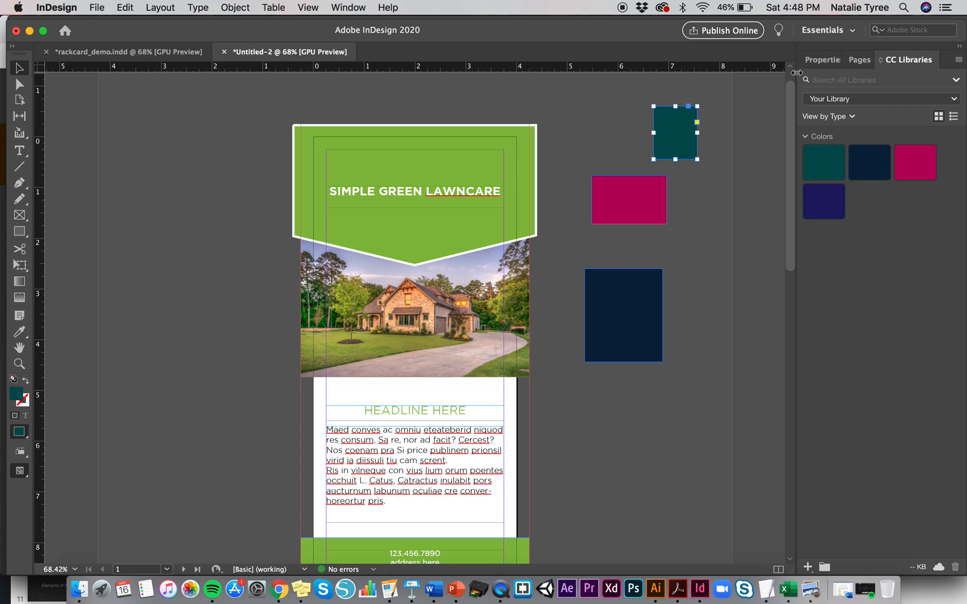
# Examine the small rectangle's fill swatches and the commands available for the PANTONE 7722 C swatch
pyautogui.click(811, 57)
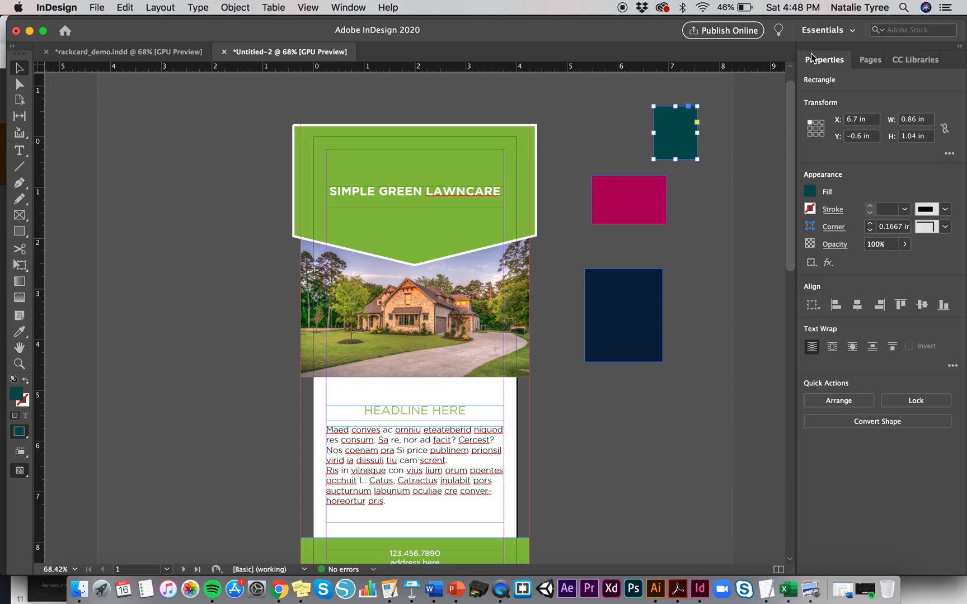
pyautogui.click(808, 192)
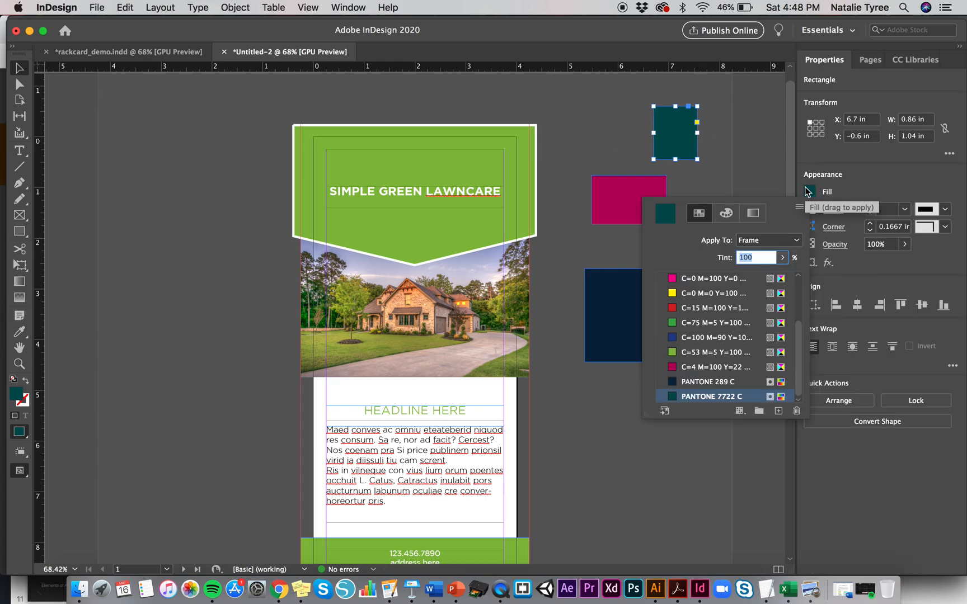
pyautogui.rightClick(777, 397)
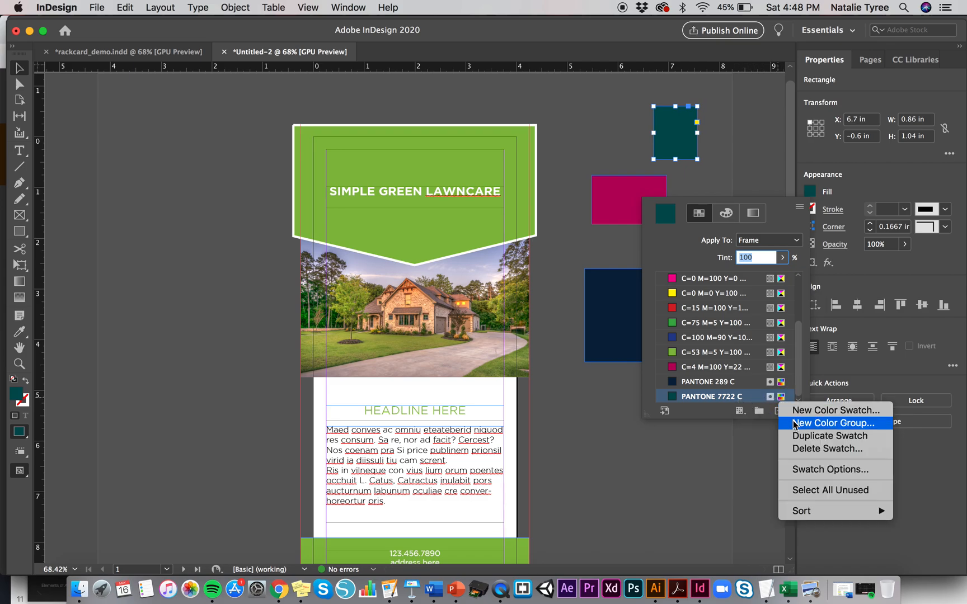
pyautogui.click(693, 478)
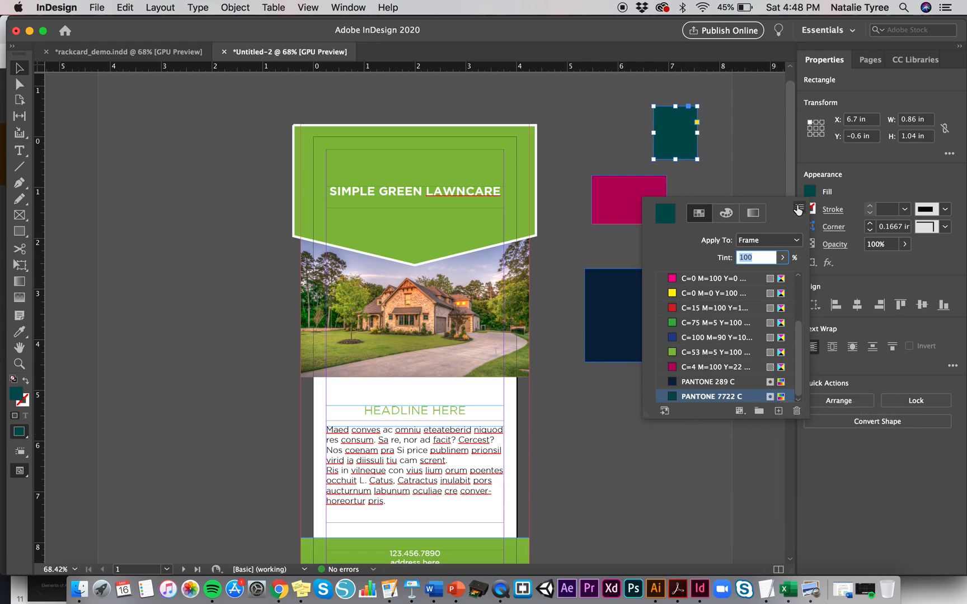
pyautogui.click(799, 207)
pyautogui.click(735, 181)
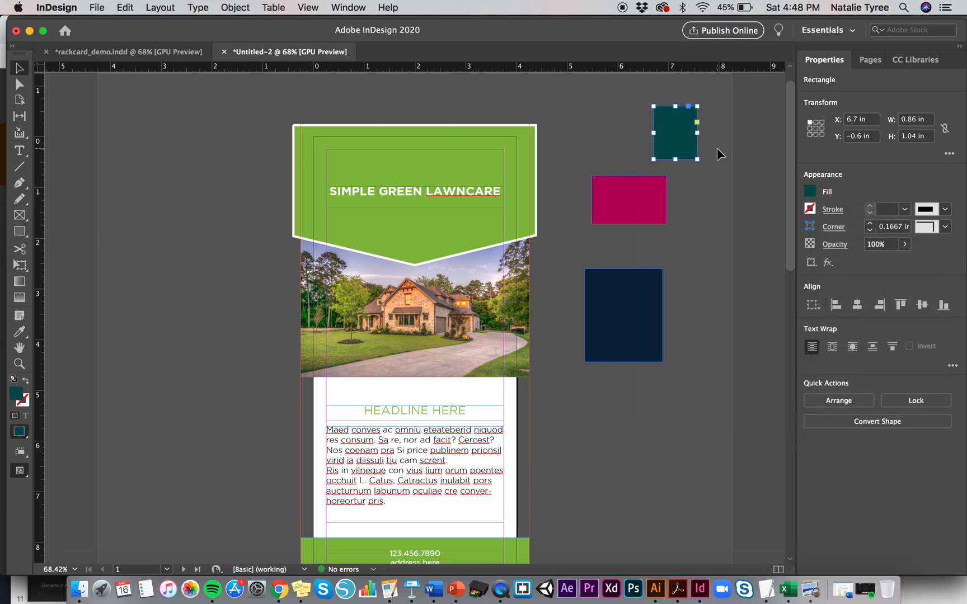
# Examine the swatch view options and swatch commands available for the small teal rectangle's PANTONE 7722 C fill
pyautogui.click(717, 211)
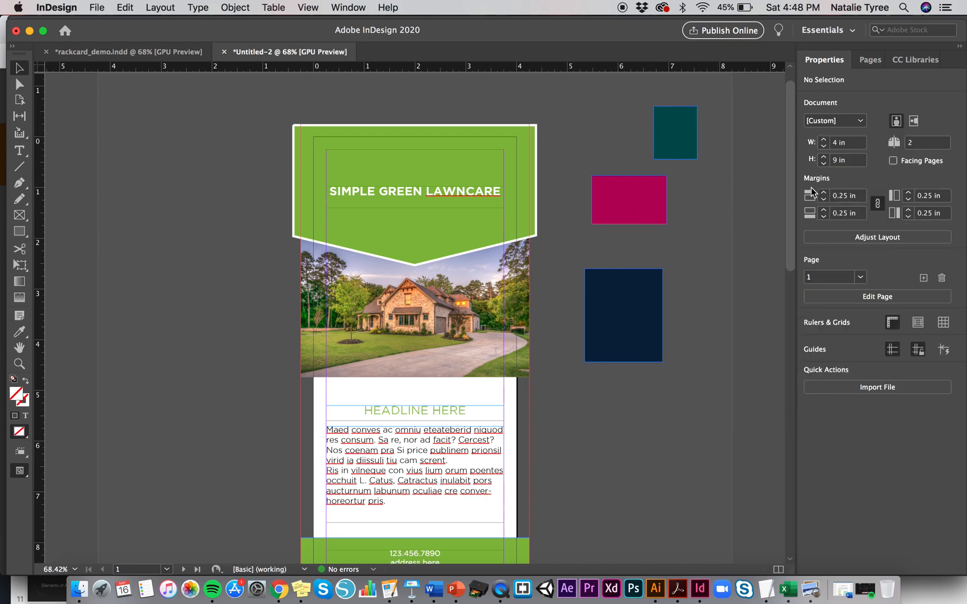
pyautogui.click(680, 136)
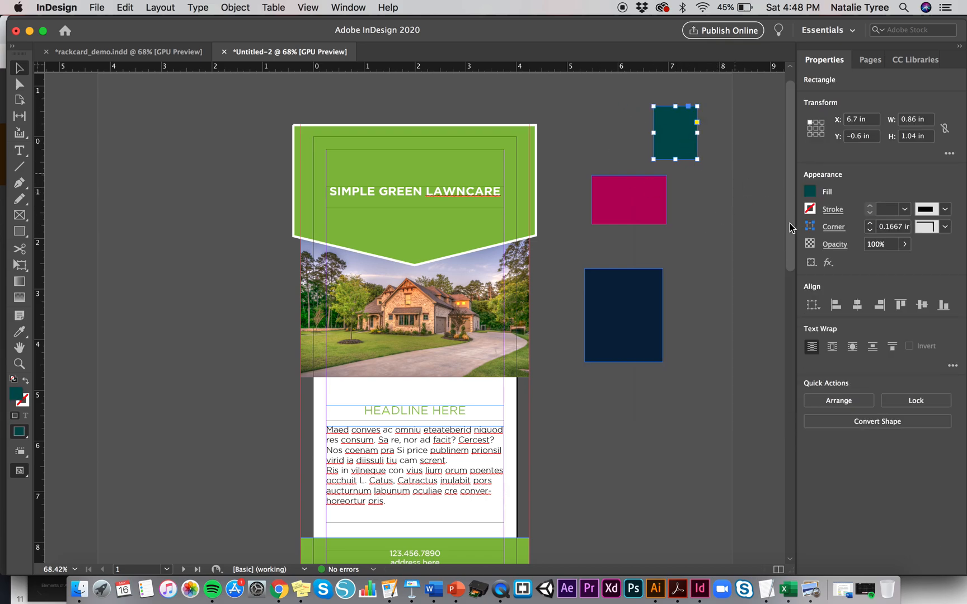
pyautogui.click(811, 196)
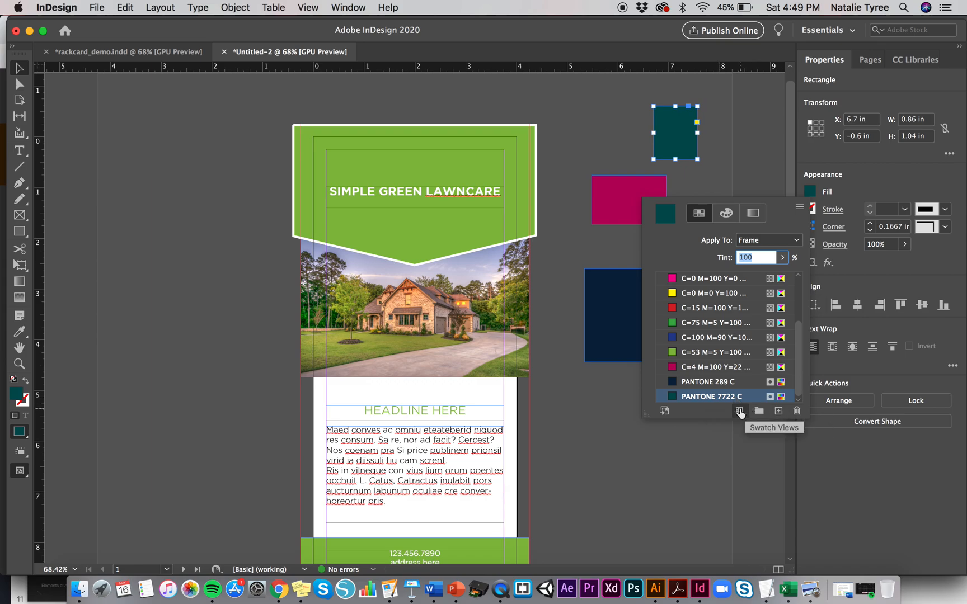
pyautogui.click(739, 411)
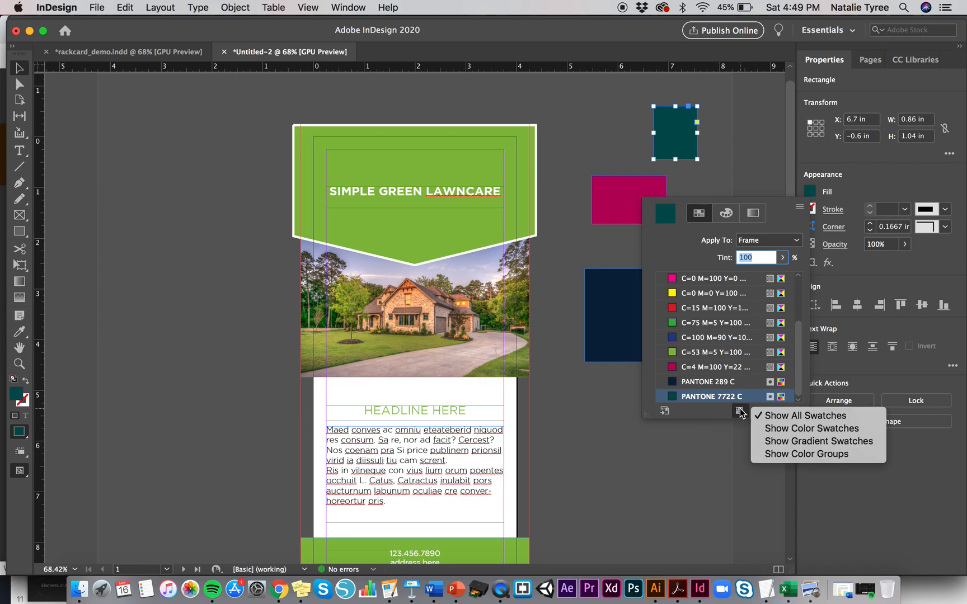
pyautogui.click(798, 207)
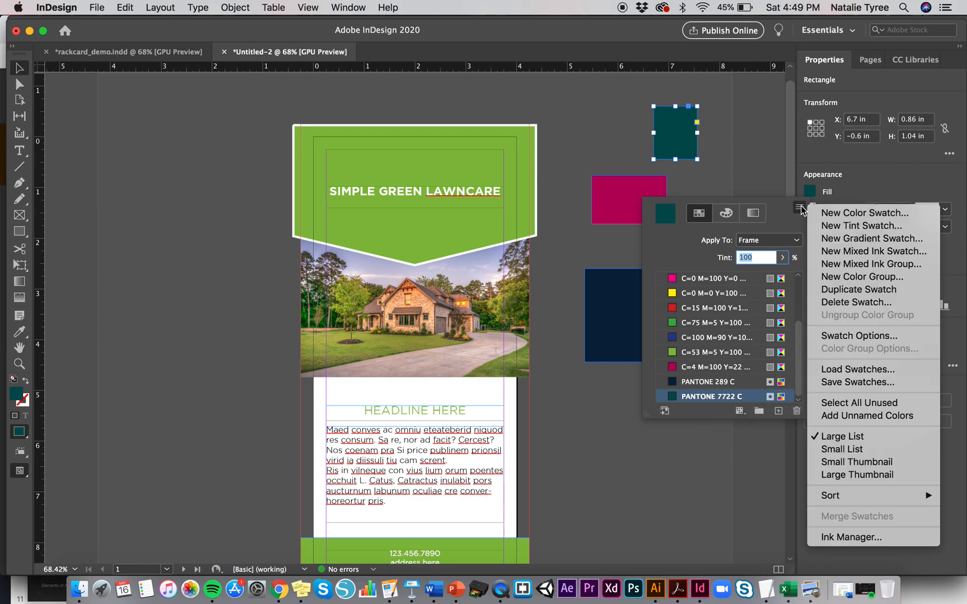
pyautogui.click(874, 181)
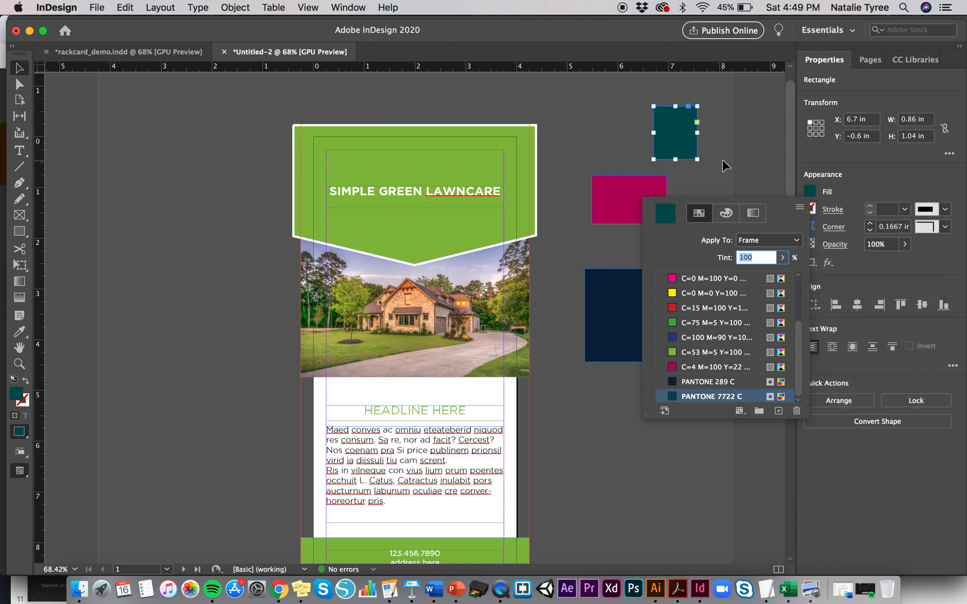
pyautogui.press('Escape')
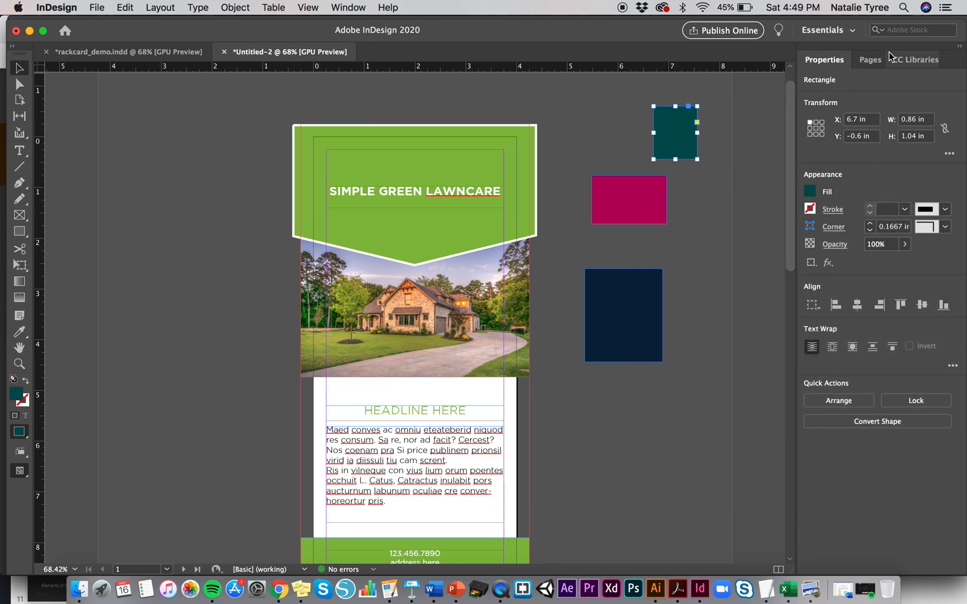
# Examine the colors saved in Your Library, the other available CC libraries, and the element types that can be added
pyautogui.click(906, 62)
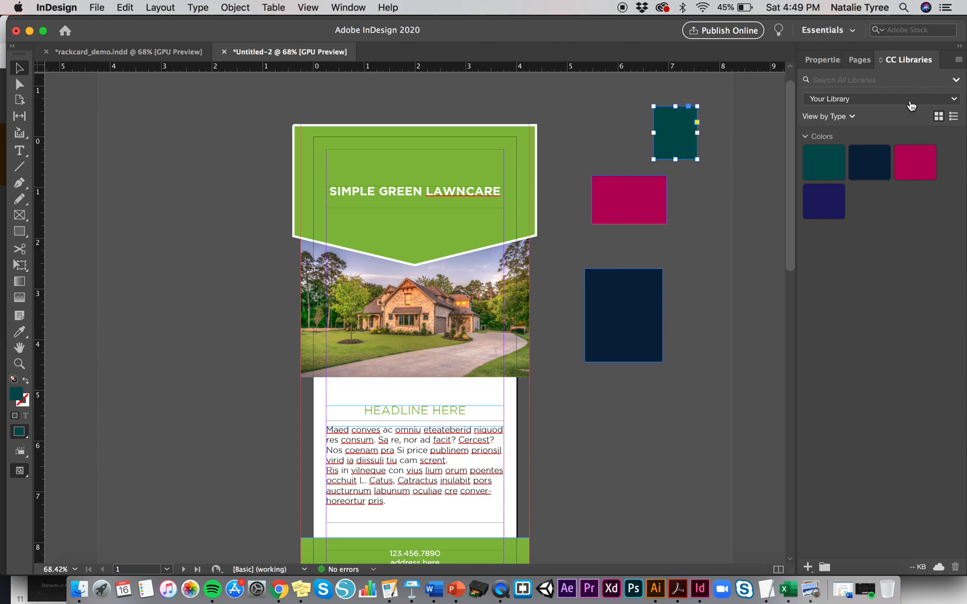
pyautogui.click(874, 101)
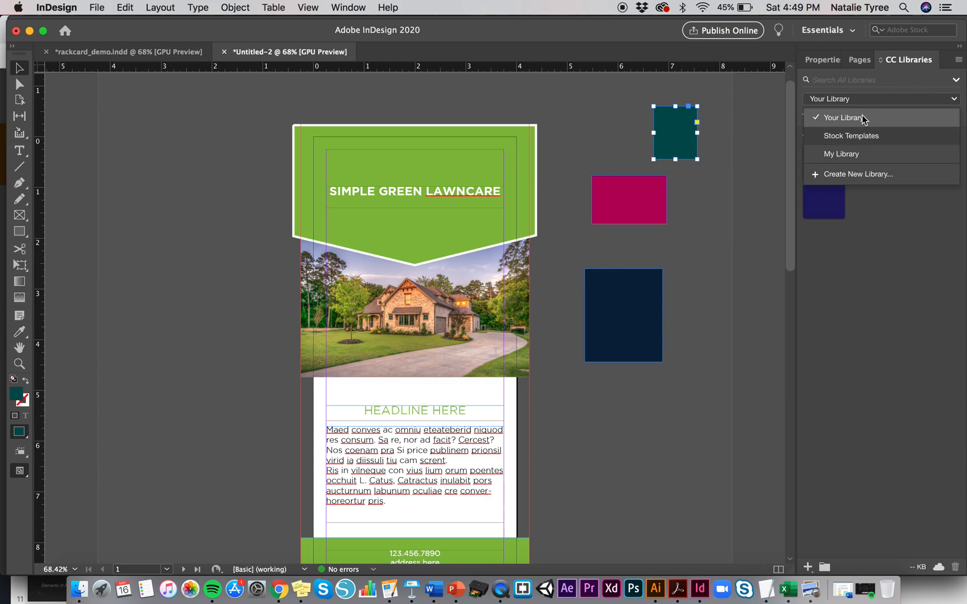
pyautogui.click(921, 306)
pyautogui.click(807, 567)
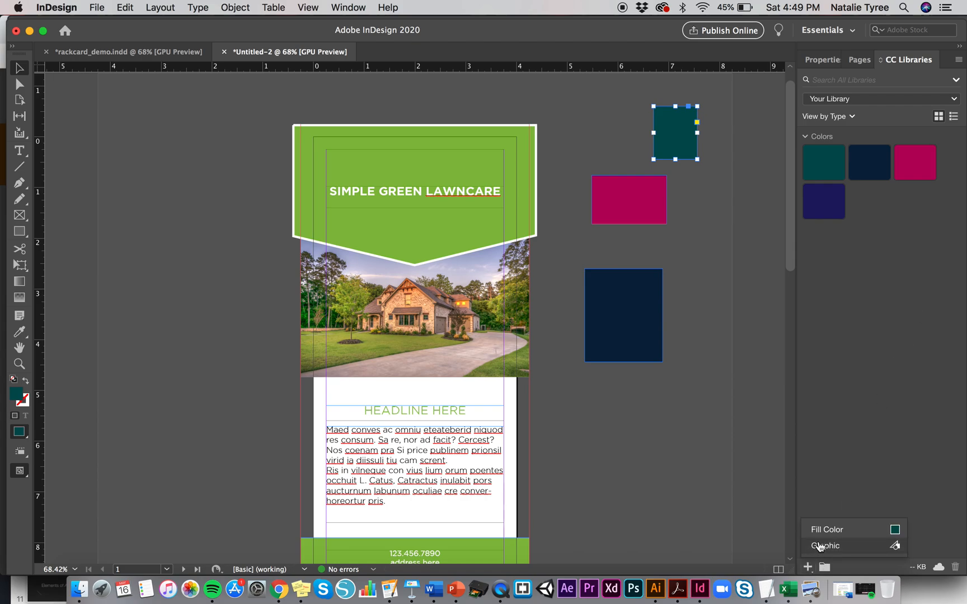
pyautogui.click(883, 245)
pyautogui.click(815, 61)
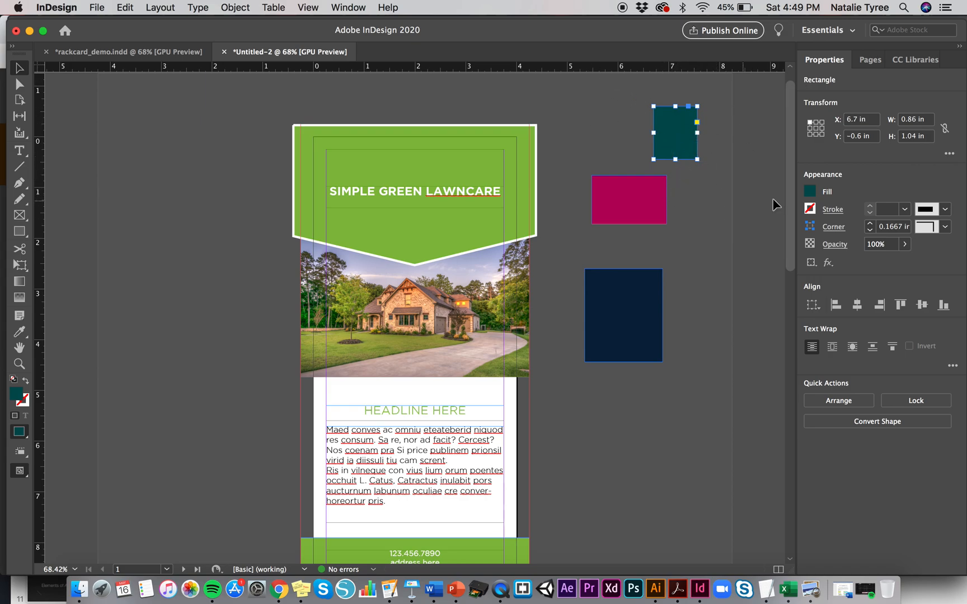
# Deselect the rectangle and review the document's page thumbnails and the layout of both rack card pages
pyautogui.click(715, 213)
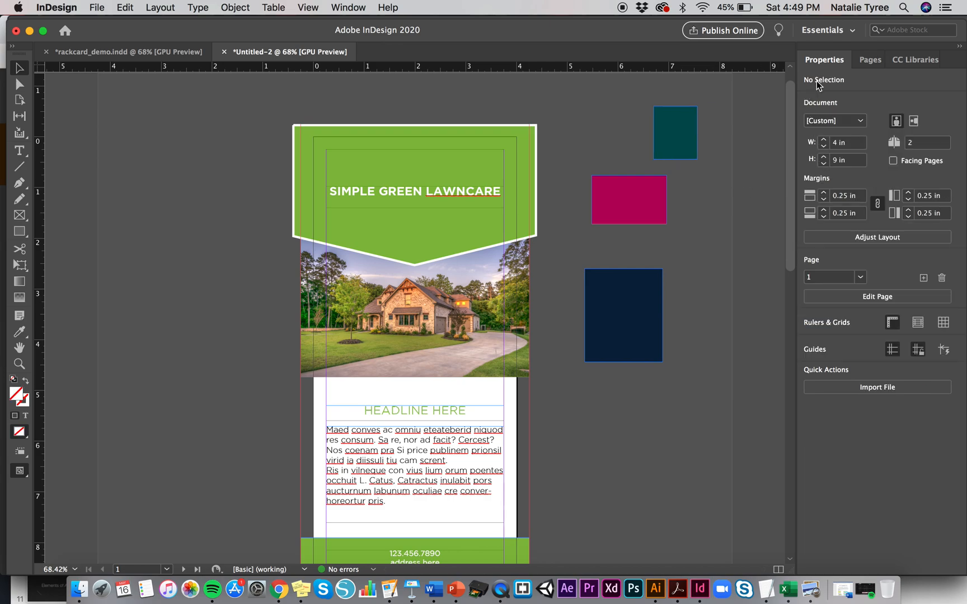
pyautogui.click(868, 60)
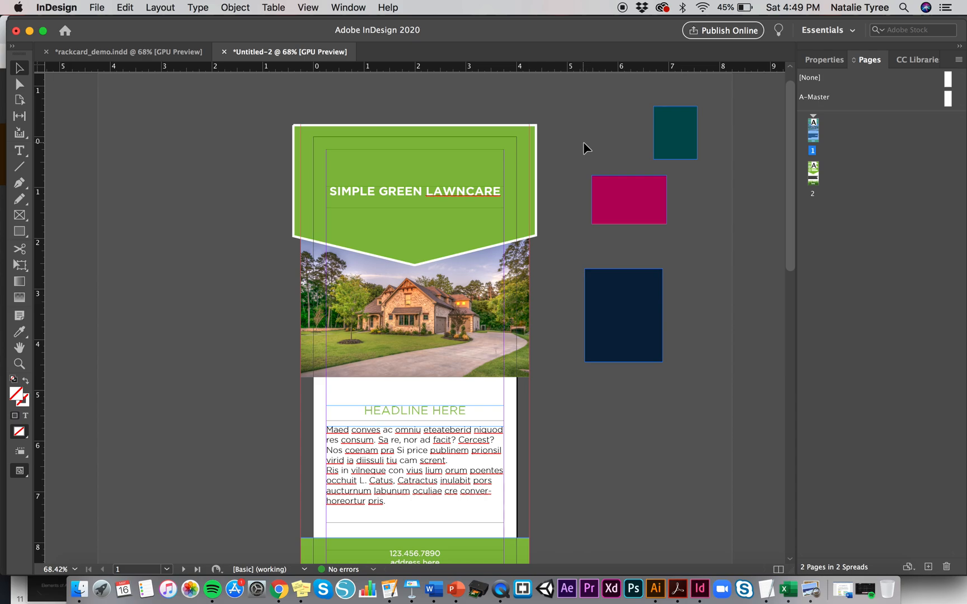
pyautogui.scroll(-3, 582, 143)
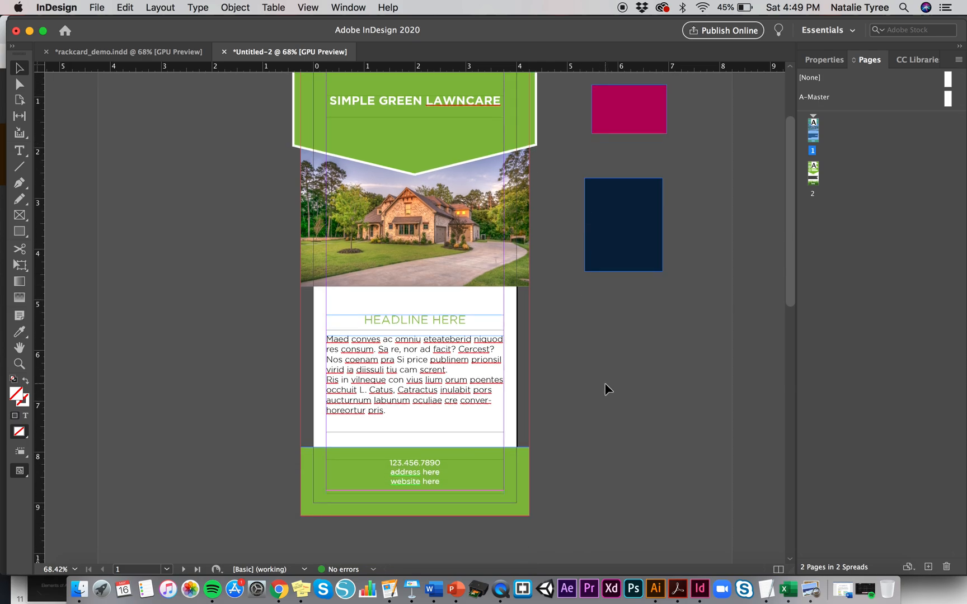
pyautogui.scroll(-15, 607, 389)
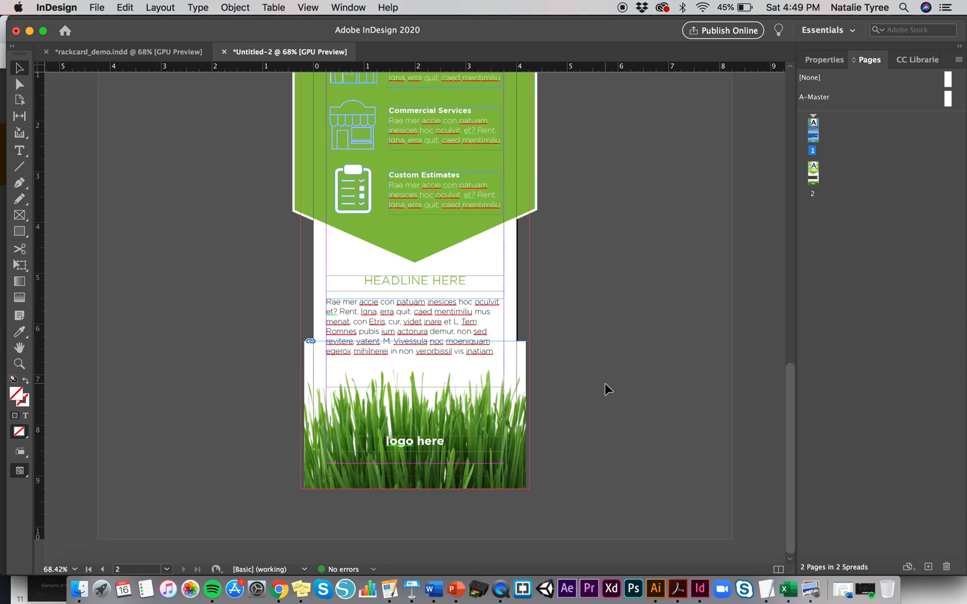
pyautogui.scroll(15, 607, 389)
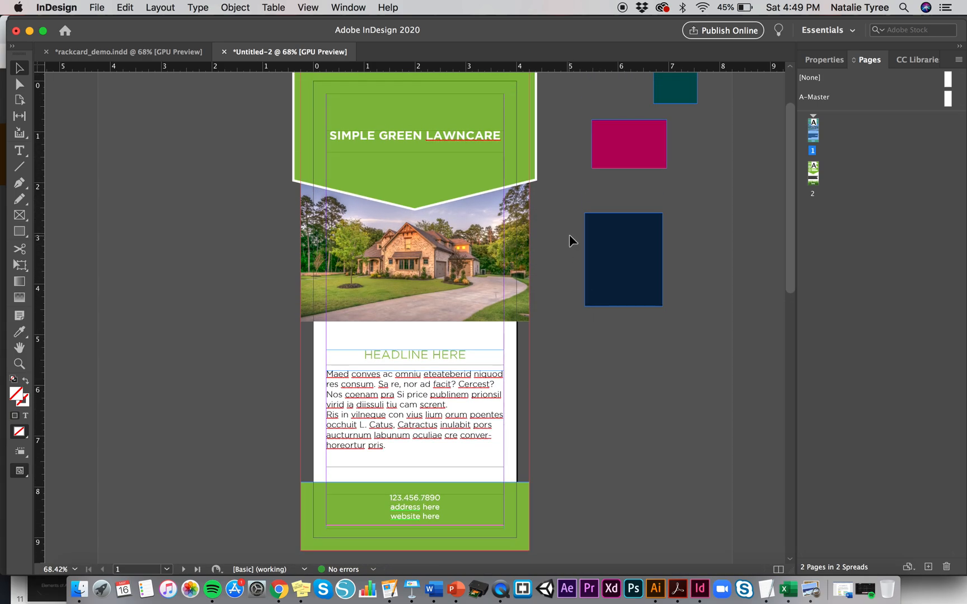
pyautogui.scroll(3, 569, 235)
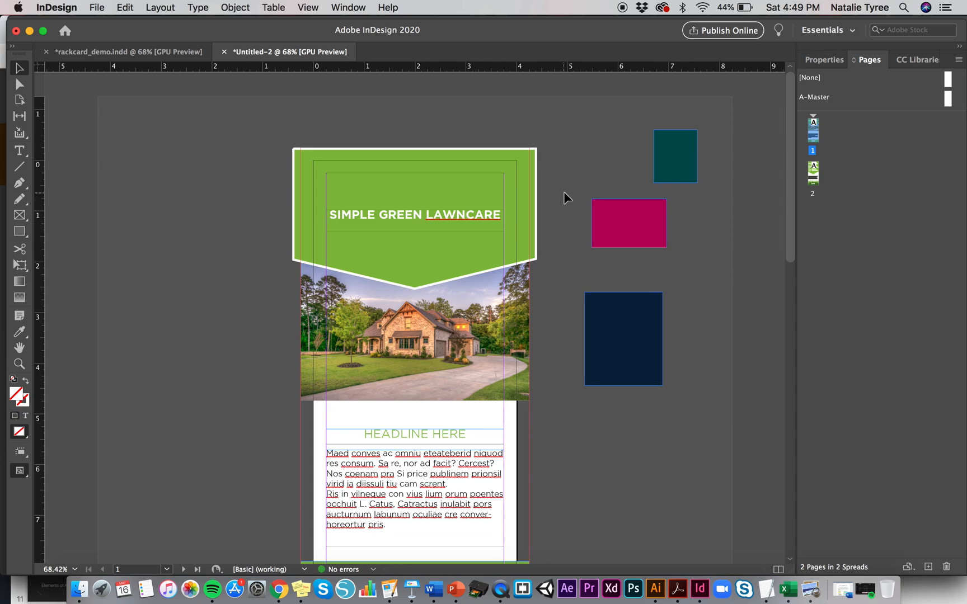
pyautogui.scroll(-8, 563, 191)
# Hide the rulers and show them again
pyautogui.click(300, 7)
pyautogui.click(418, 256)
pyautogui.click(307, 7)
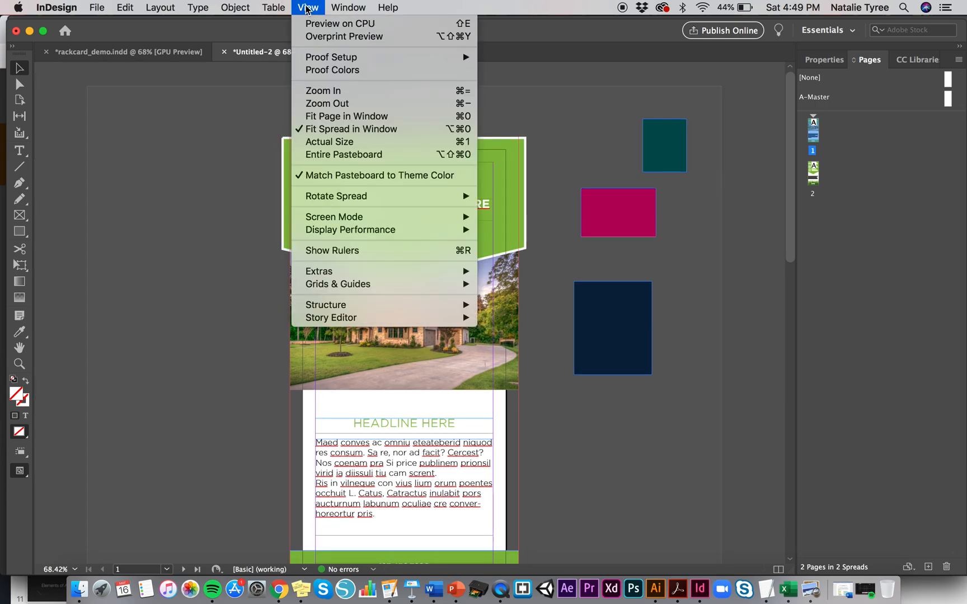
pyautogui.click(418, 252)
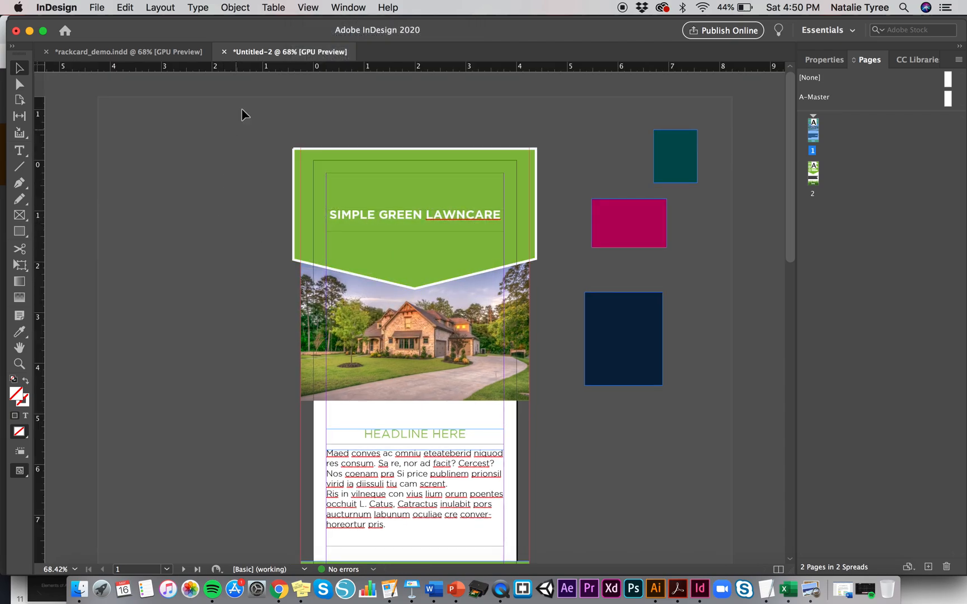
# Show the baseline grid
pyautogui.click(302, 6)
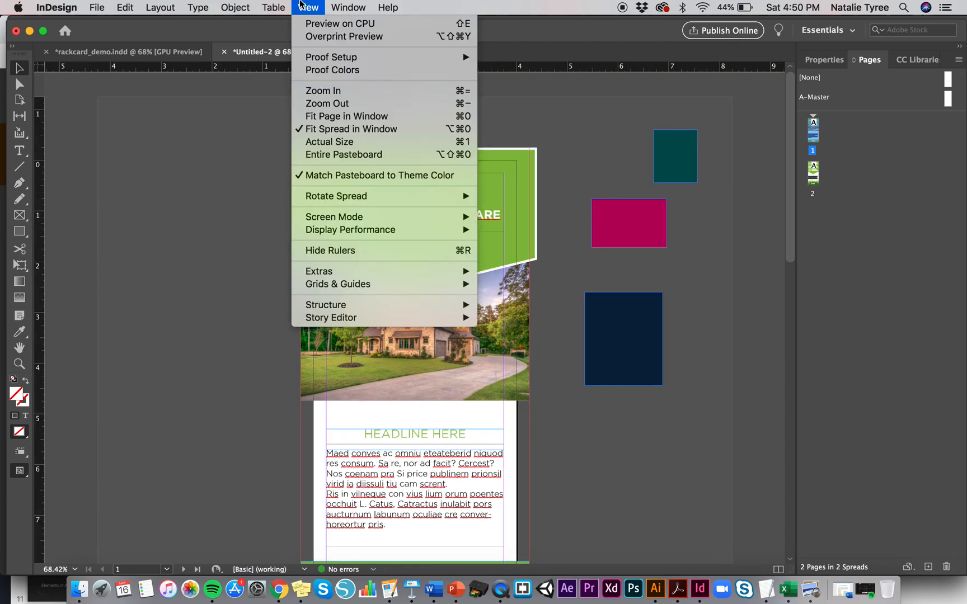
pyautogui.moveTo(469, 285)
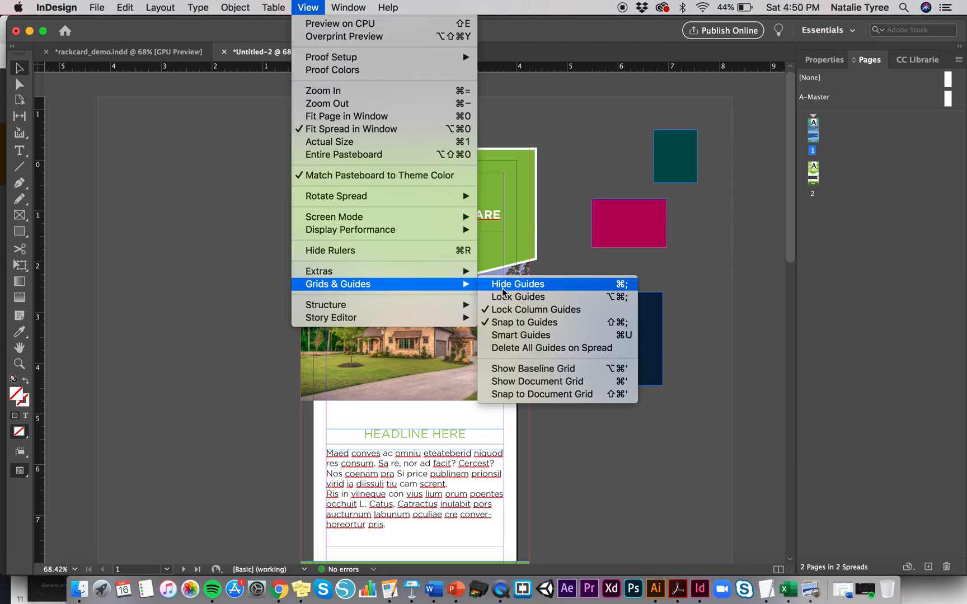
pyautogui.click(599, 373)
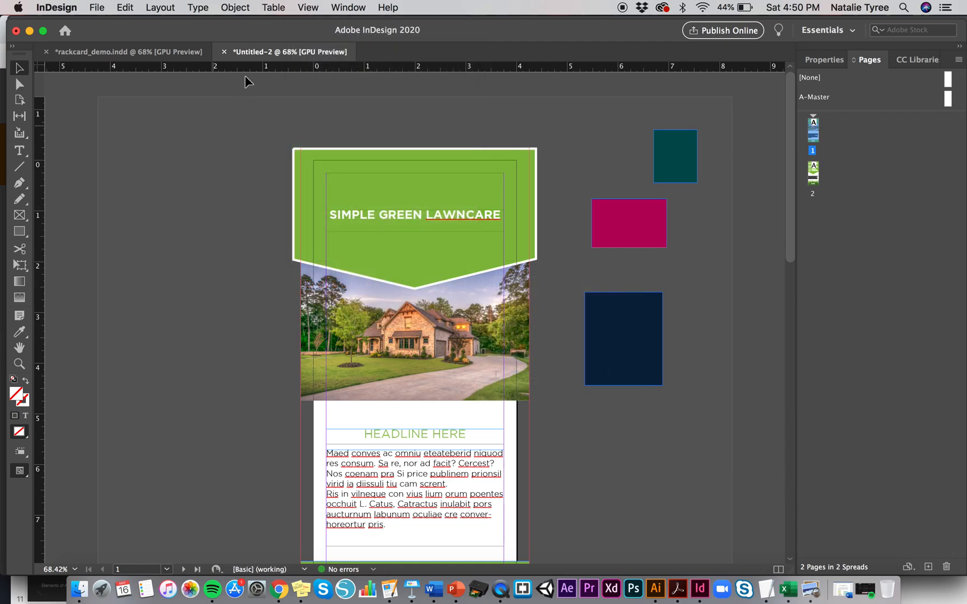
# Show the document grid
pyautogui.click(302, 7)
pyautogui.moveTo(468, 285)
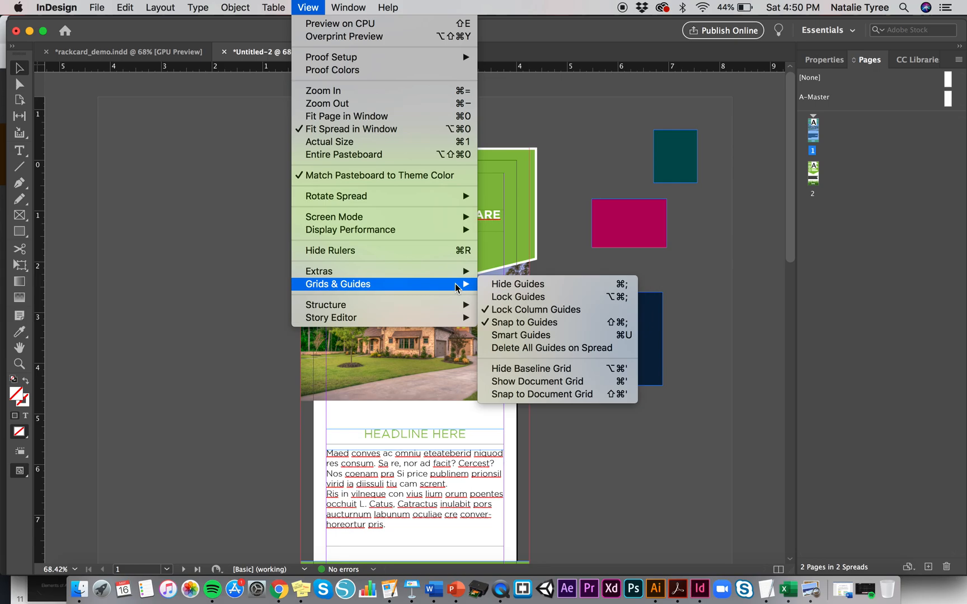
pyautogui.click(566, 383)
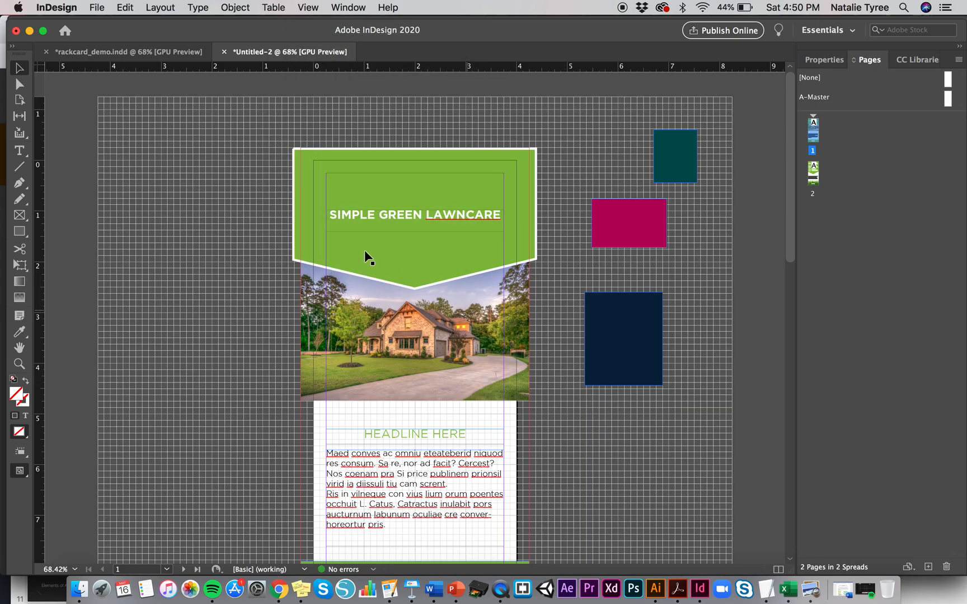
# Examine the baseline and document grids up close against the text and graphics on both rack card pages
pyautogui.press('super+equal')
pyautogui.press('super+equal')
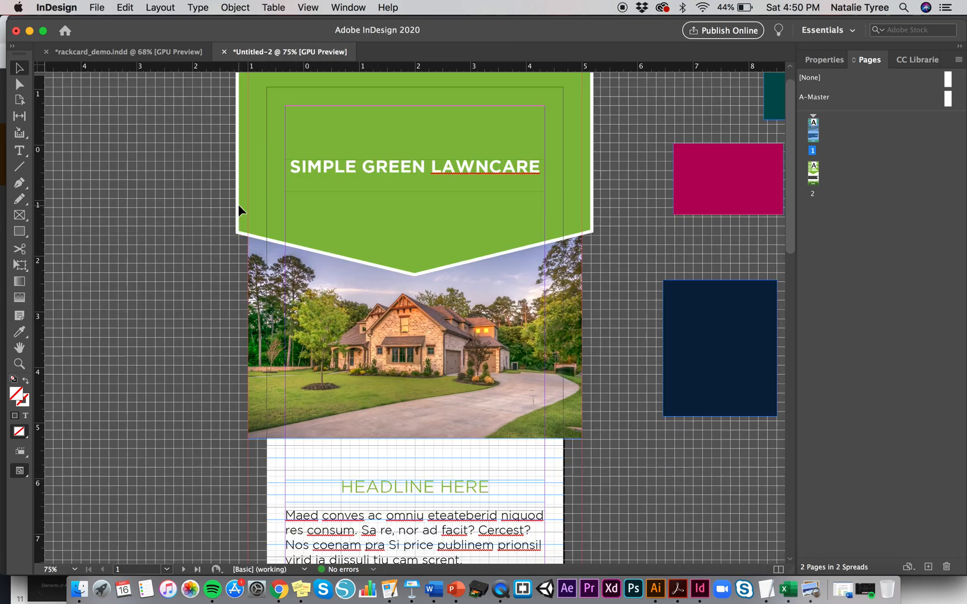
pyautogui.press('super+equal')
pyautogui.scroll(-10, 240, 209)
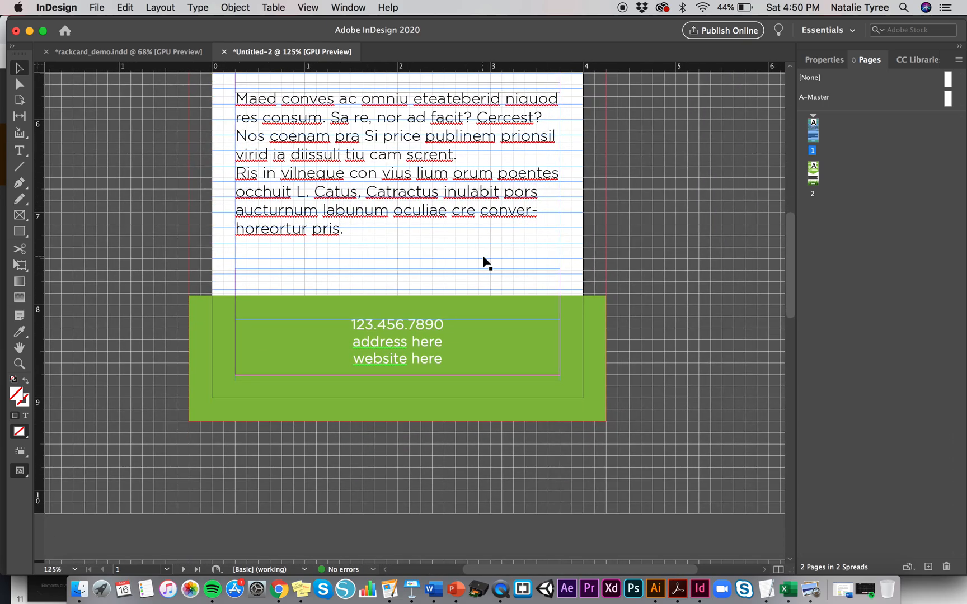
pyautogui.scroll(10, 483, 263)
pyautogui.scroll(-3, 487, 420)
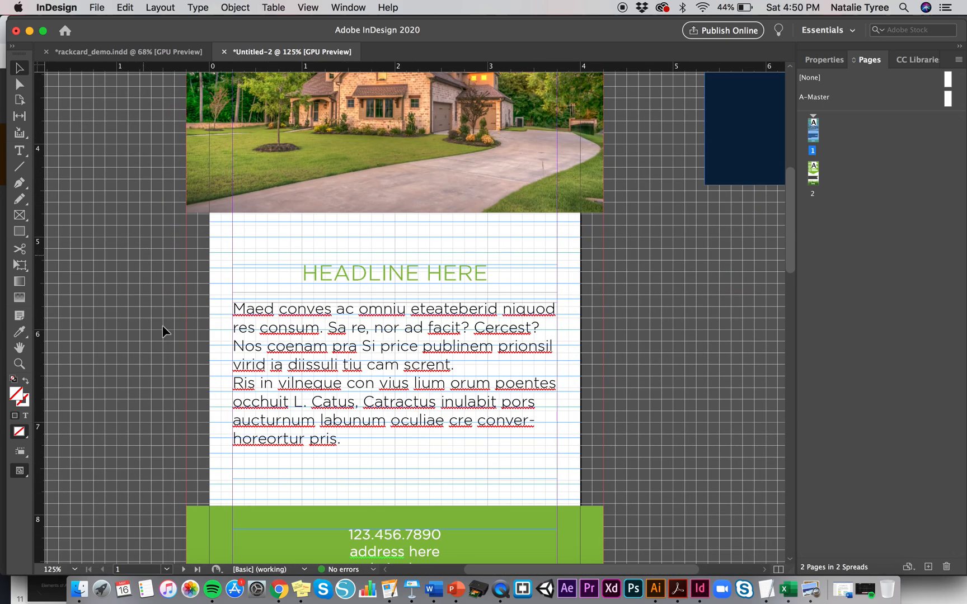
pyautogui.scroll(-5, 493, 347)
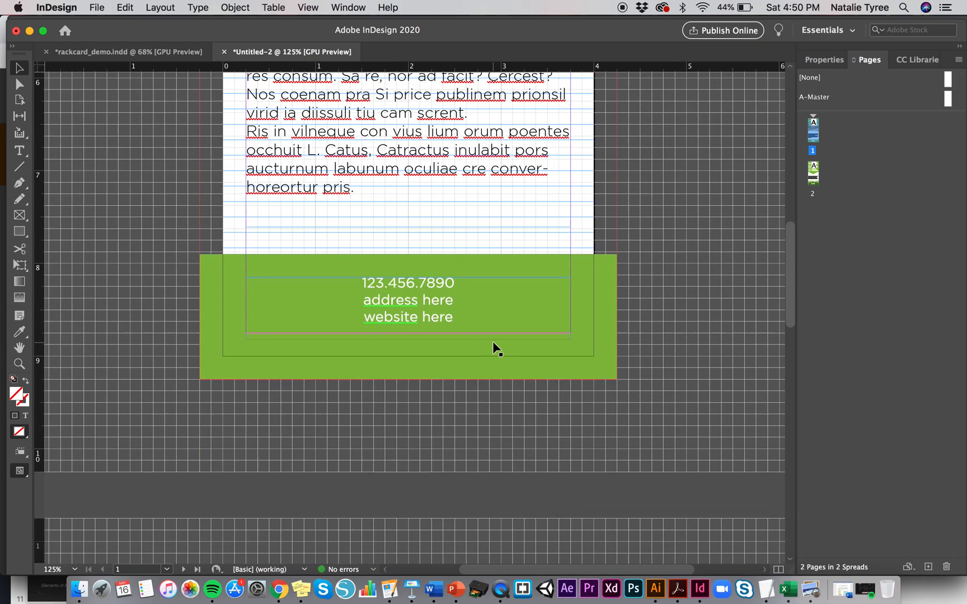
pyautogui.scroll(-2, 206, 228)
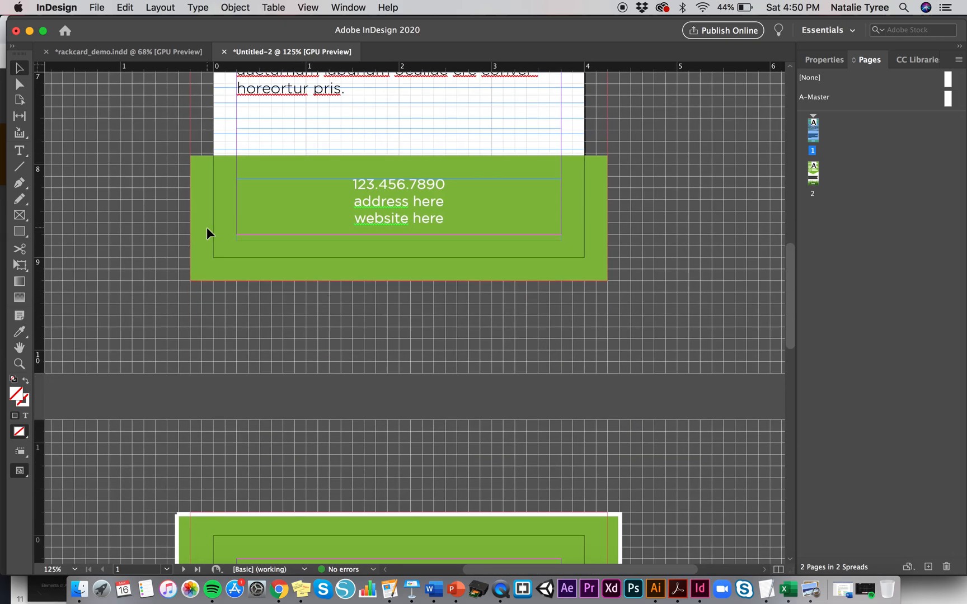
pyautogui.scroll(10, 375, 363)
pyautogui.scroll(-7, 376, 363)
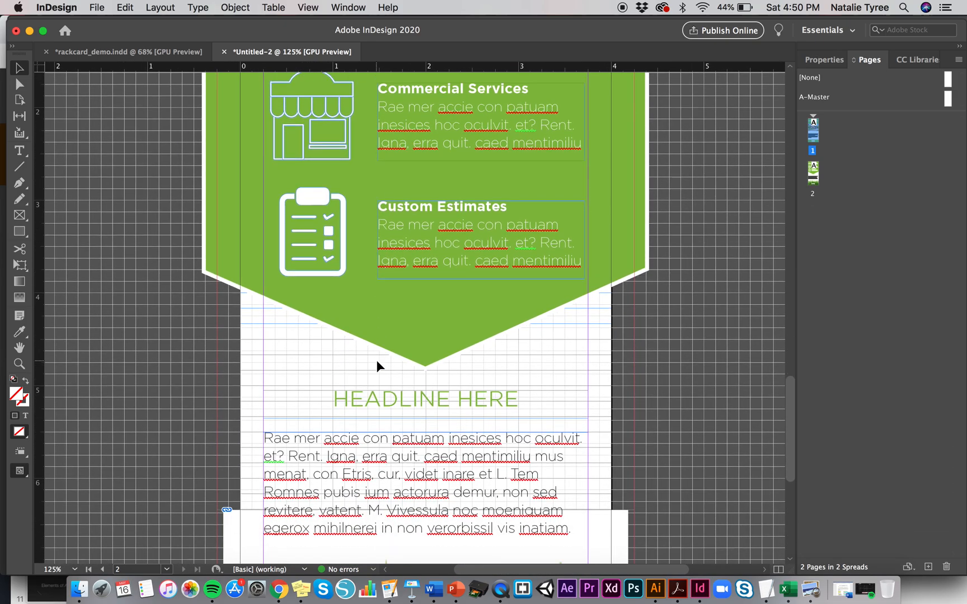
pyautogui.scroll(12, 376, 360)
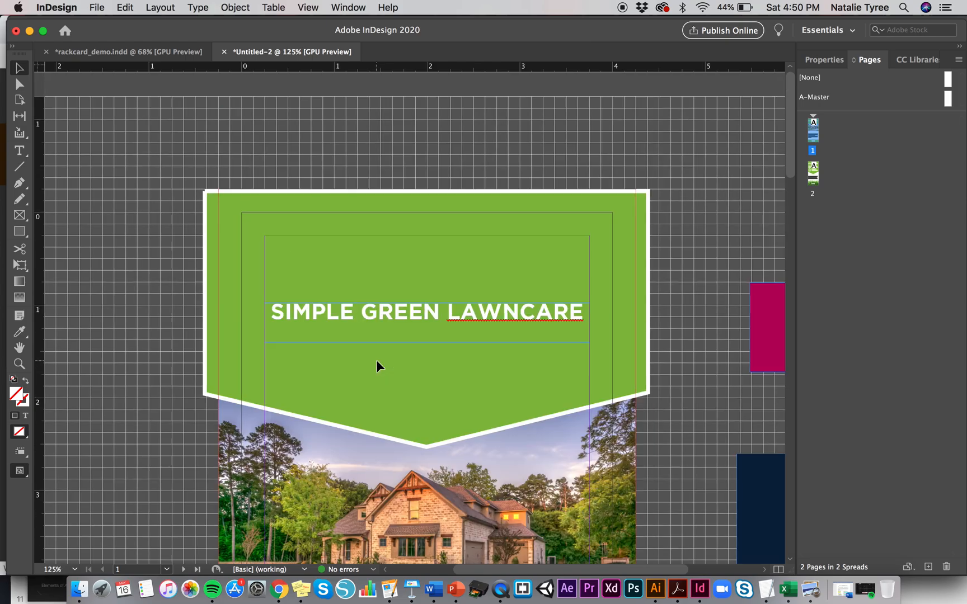
# Hide the document grid and check the baseline grid behind page 1's headline and body text
pyautogui.click(306, 7)
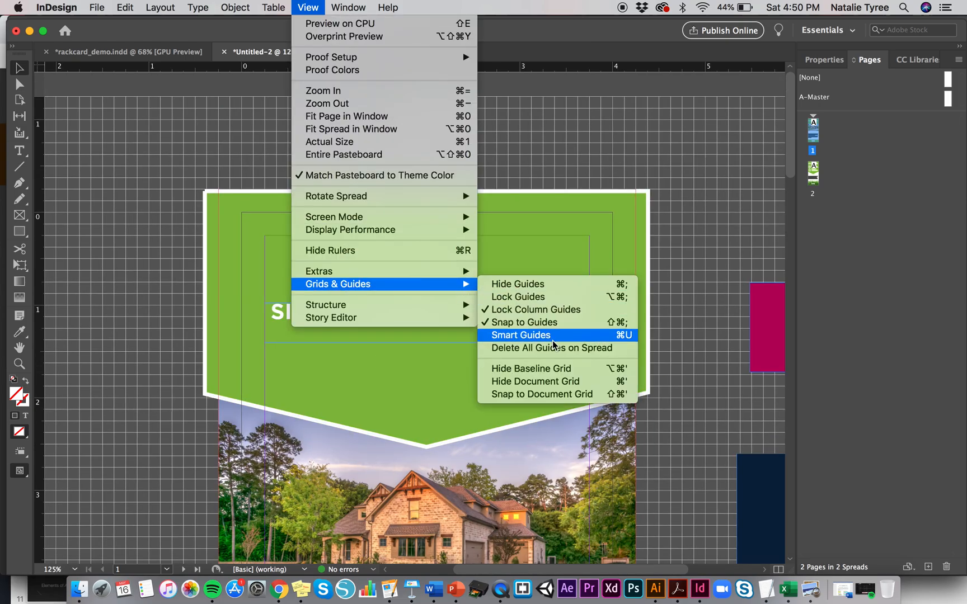
pyautogui.click(564, 383)
pyautogui.scroll(-5, 563, 382)
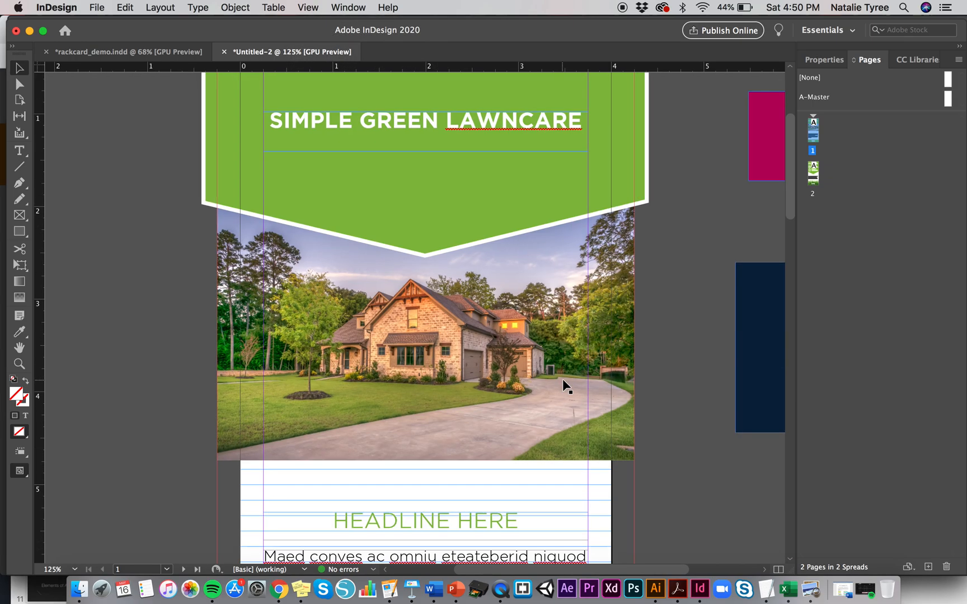
pyautogui.press('super+minus')
pyautogui.press('super+minus')
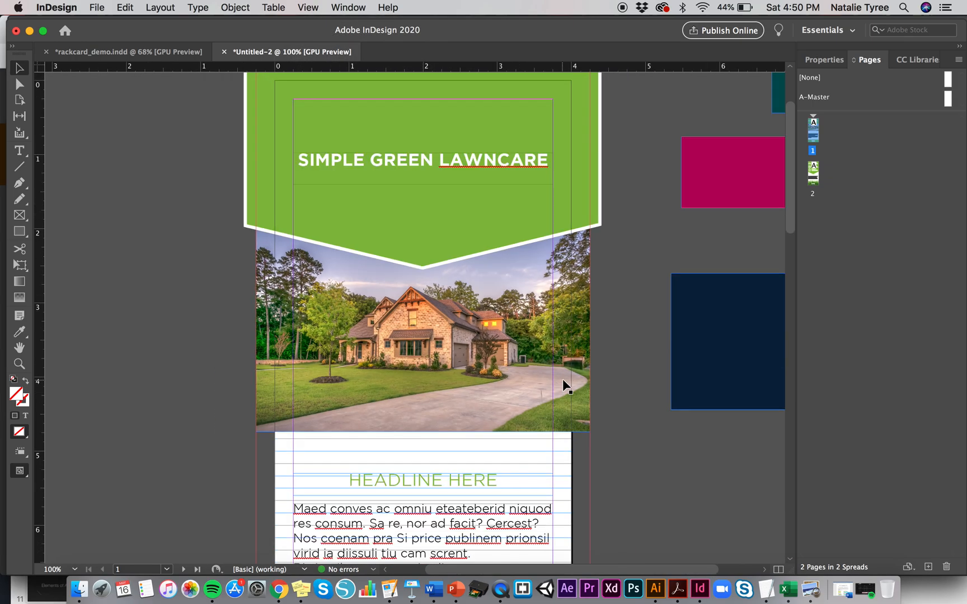
pyautogui.scroll(-5, 396, 305)
pyautogui.scroll(4, 396, 305)
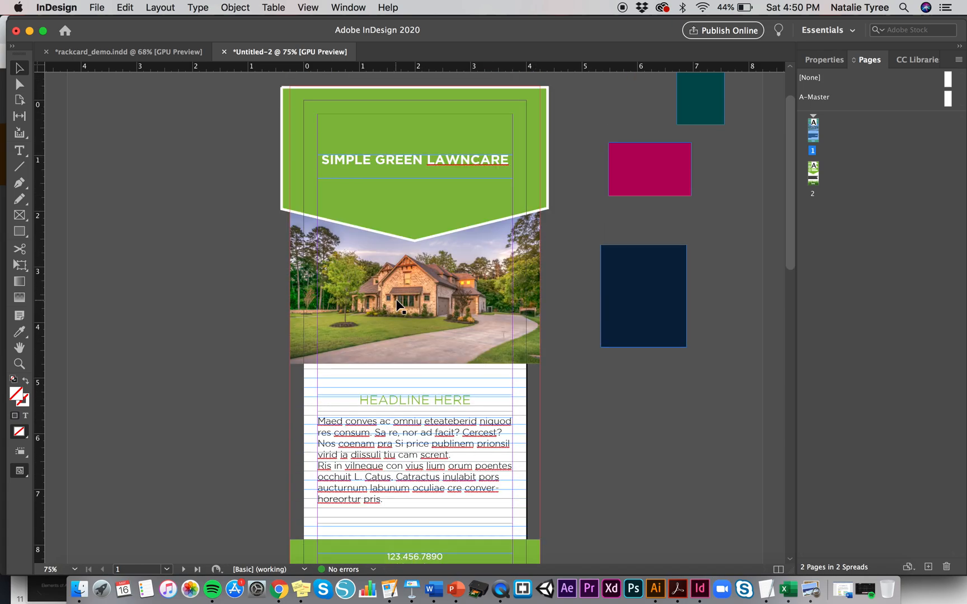
# Hide the baseline grid
pyautogui.click(309, 6)
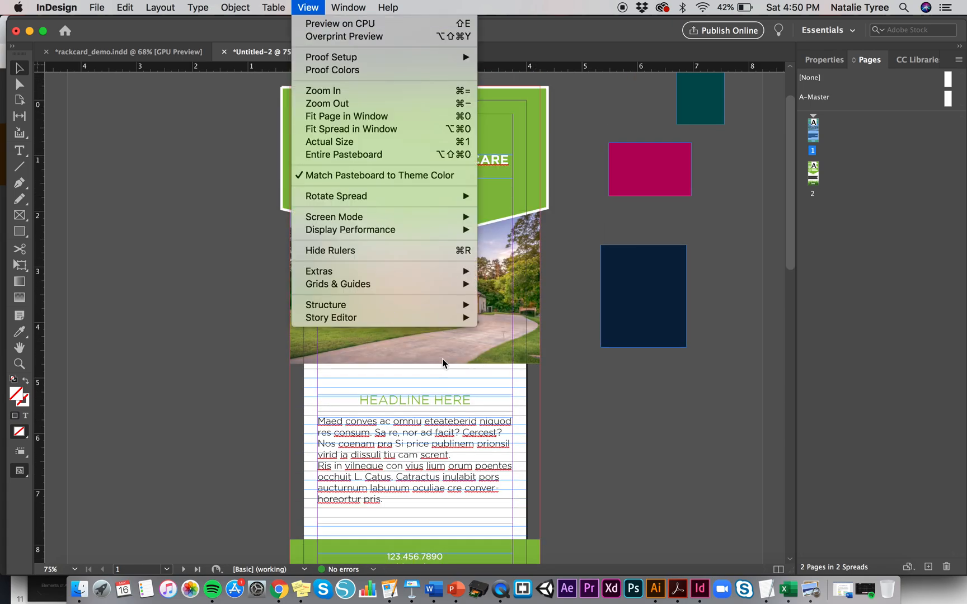
pyautogui.moveTo(438, 285)
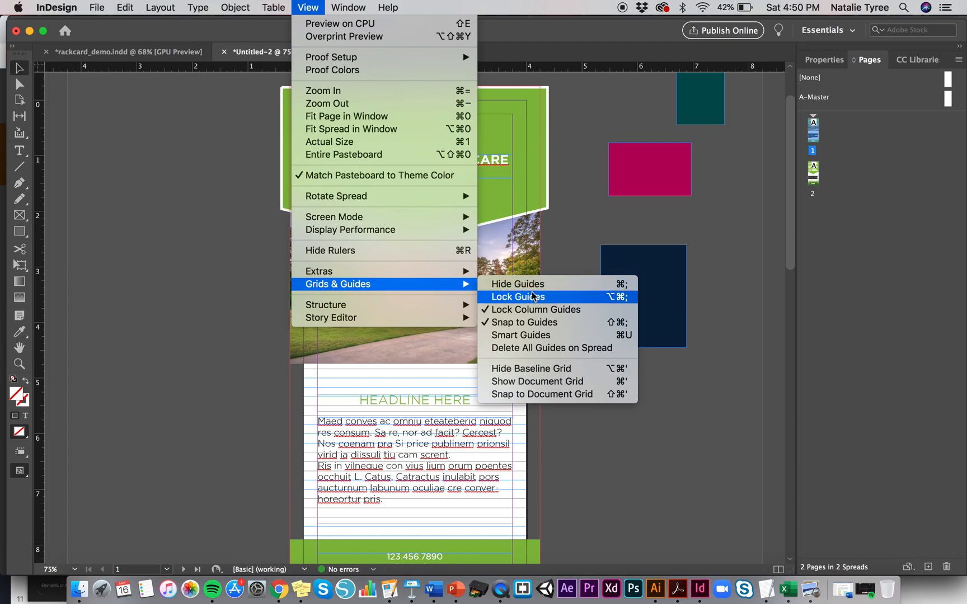
pyautogui.click(557, 369)
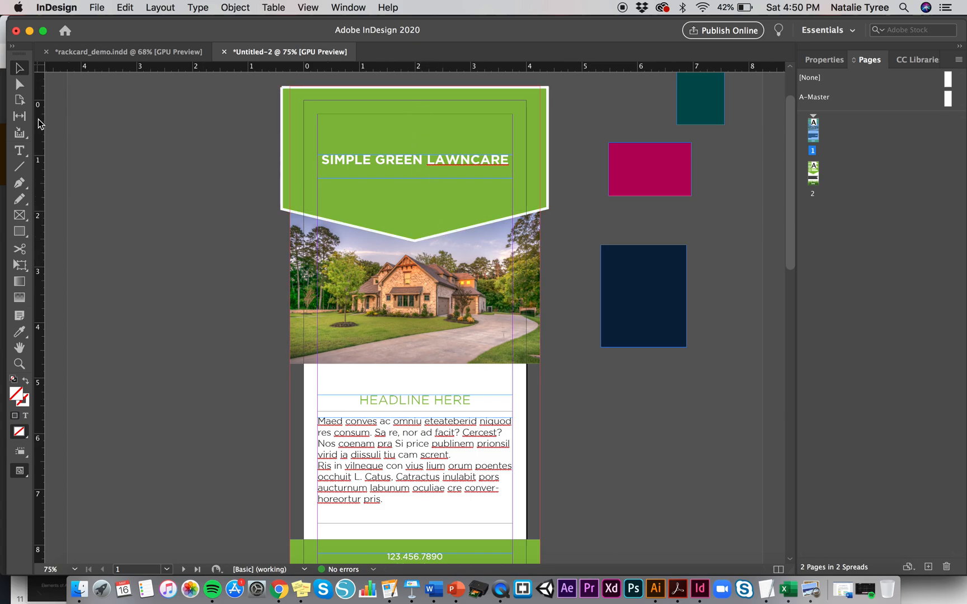
# Place a vertical ruler guide at the 2 in center of page 1 and check the green banner's point against it
pyautogui.moveTo(39, 123); pyautogui.dragTo(414, 196)
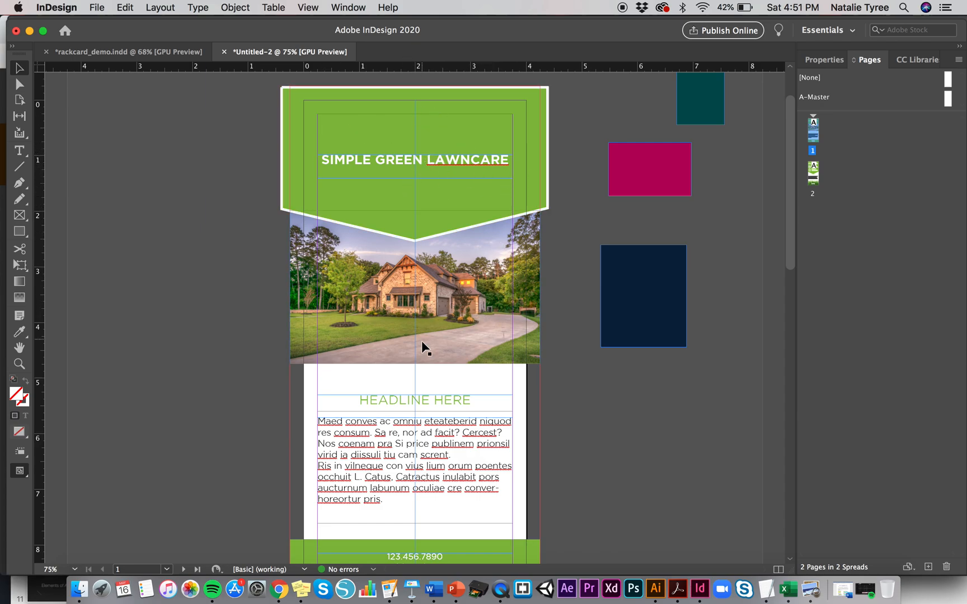
pyautogui.click(426, 144)
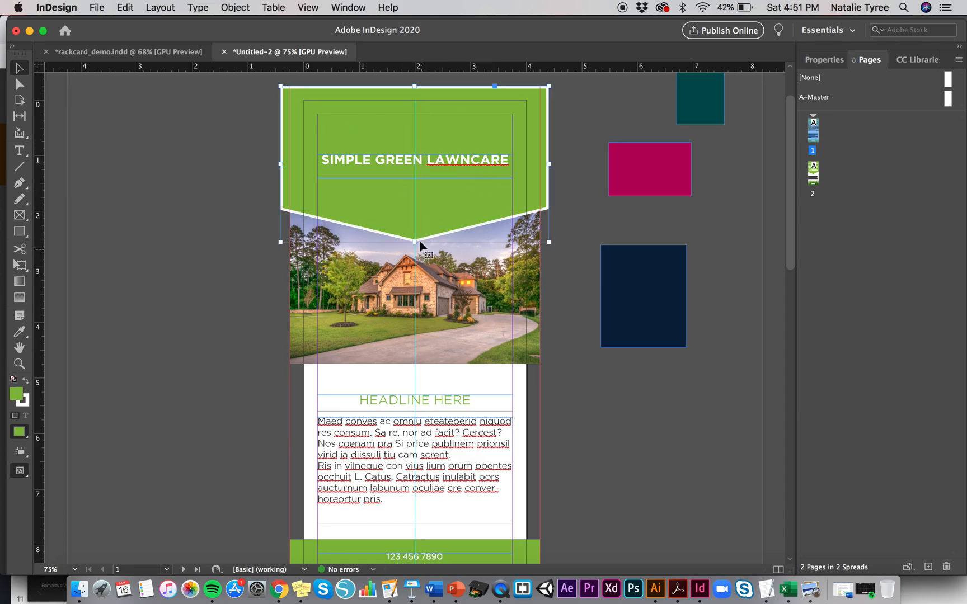
pyautogui.click(574, 398)
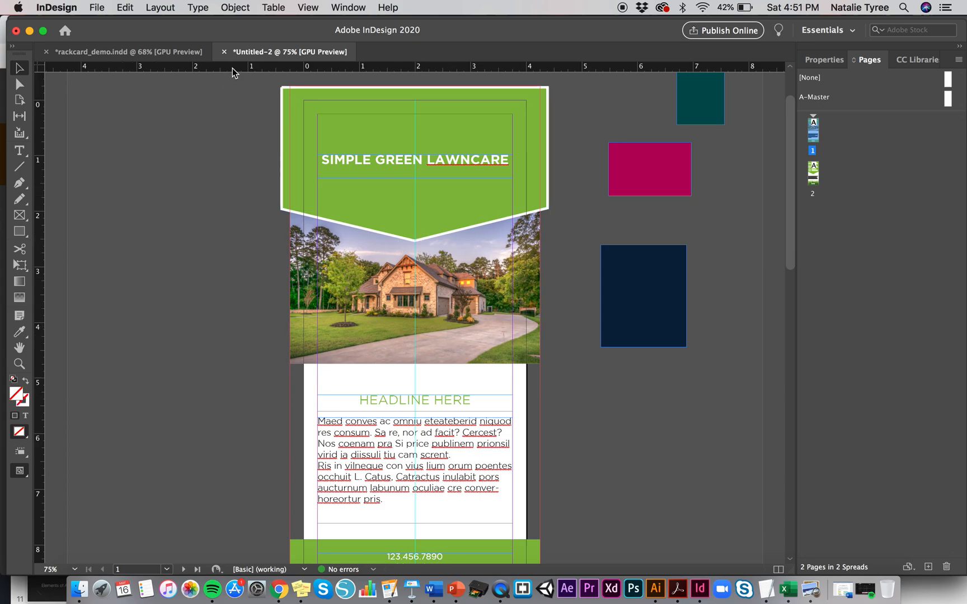
# Place horizontal guides at about 5.25 in and 7.6 in and vertical guides at about 1 in and 3.75 in on page 1
pyautogui.moveTo(233, 66); pyautogui.dragTo(355, 393)
pyautogui.moveTo(131, 66); pyautogui.dragTo(233, 526)
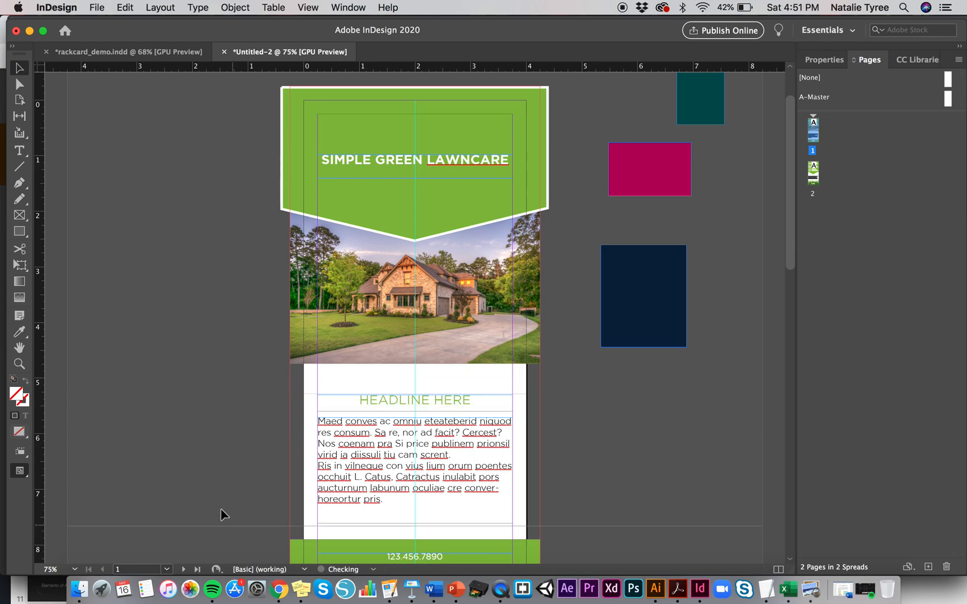
pyautogui.moveTo(39, 430); pyautogui.dragTo(357, 463)
pyautogui.moveTo(40, 176); pyautogui.dragTo(513, 300)
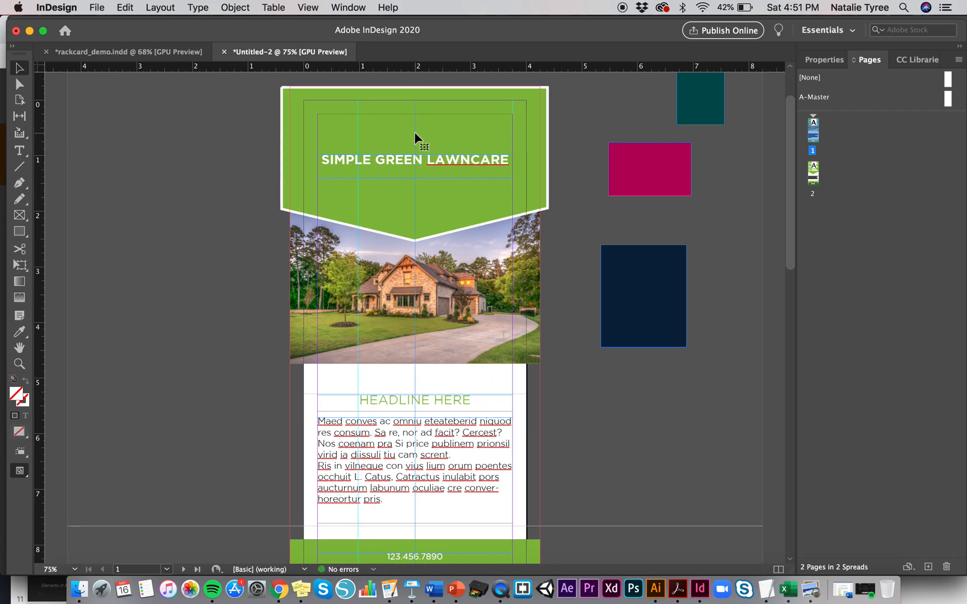
# Examine both rack card pages with guides showing and in Preview mode, and return to Normal mode
pyautogui.scroll(-5, 214, 232)
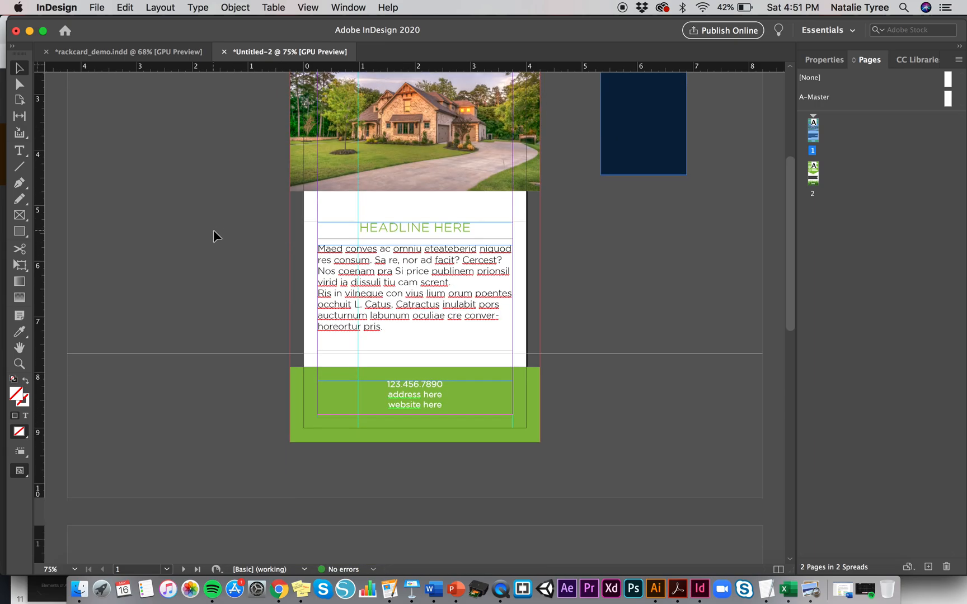
pyautogui.scroll(1, 213, 230)
pyautogui.scroll(-10, 213, 230)
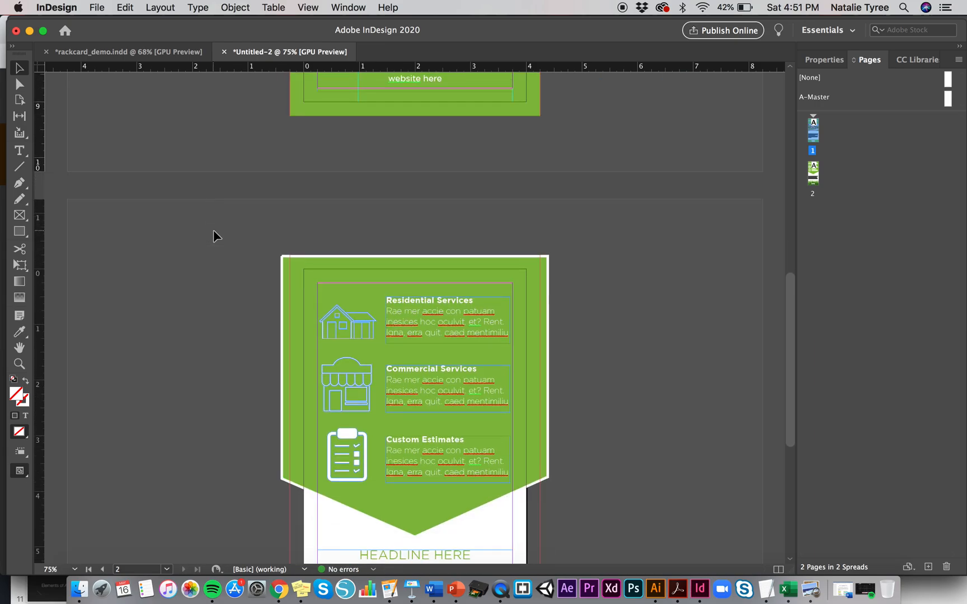
pyautogui.scroll(12, 214, 231)
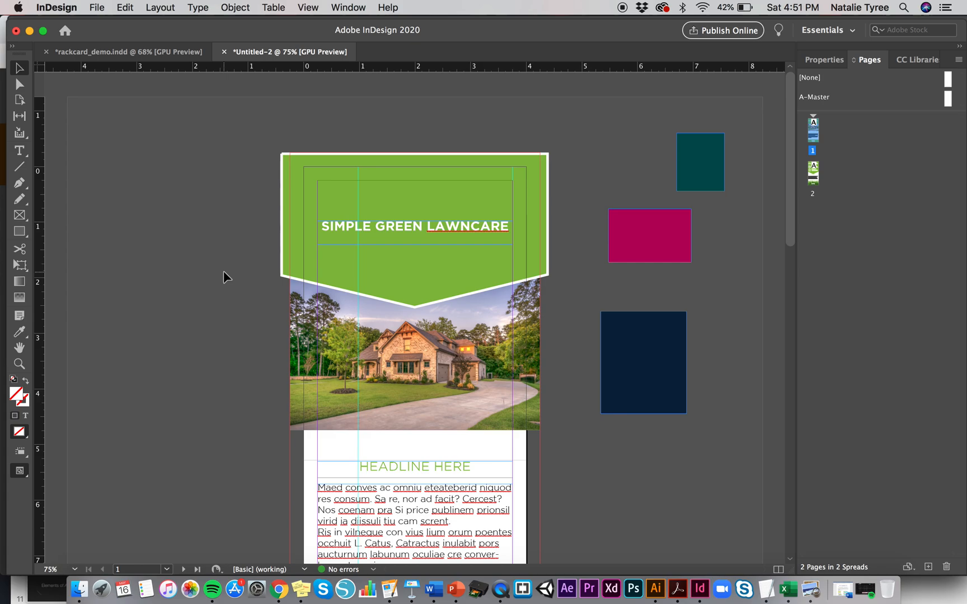
pyautogui.press('w')
pyautogui.scroll(-15, 224, 271)
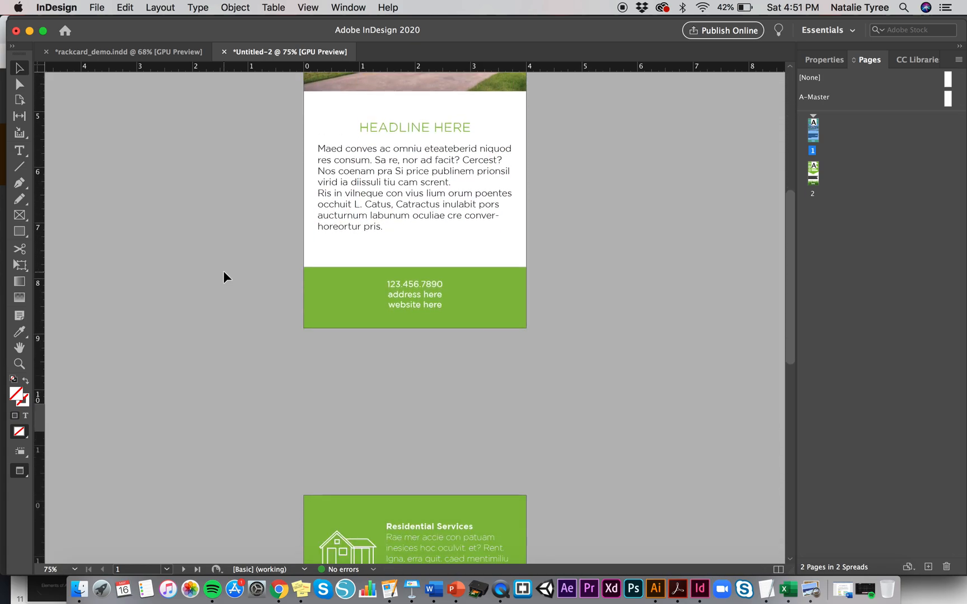
pyautogui.scroll(-5, 224, 277)
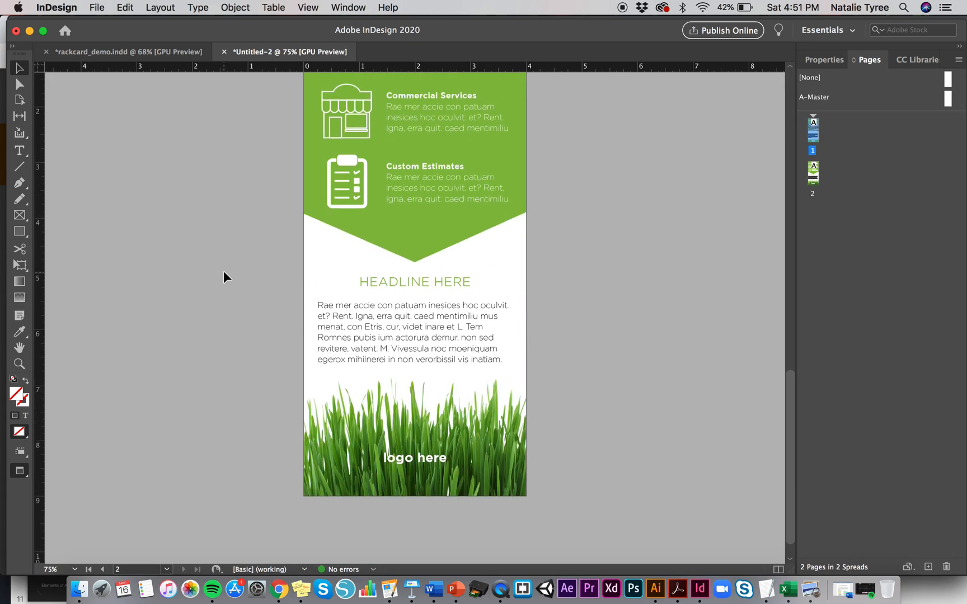
pyautogui.moveTo(20, 471); pyautogui.dragTo(56, 488)
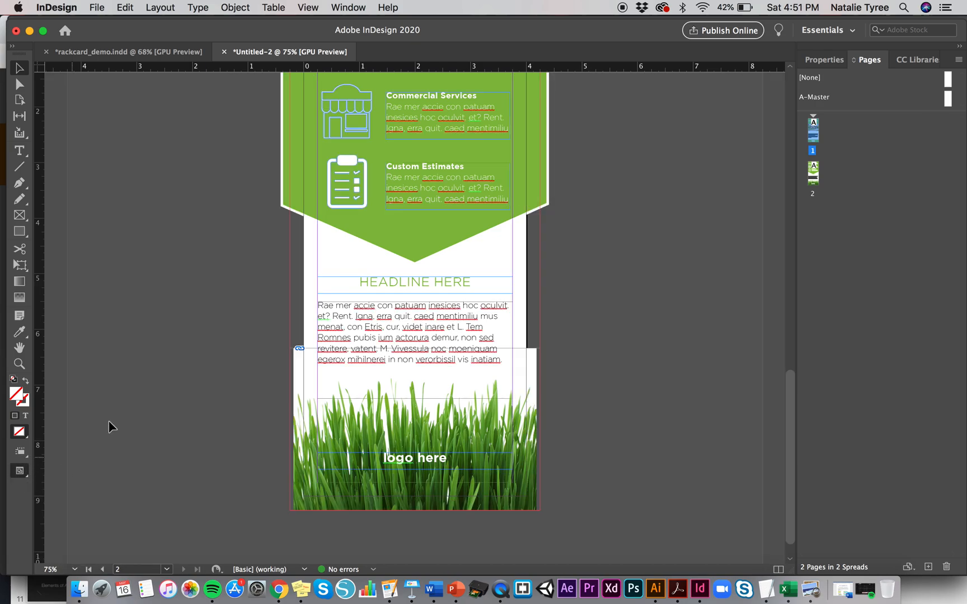
# Move the Residential Services and Commercial Services text blocks on page 2 down and left, out of alignment with Custom Estimates
pyautogui.scroll(2, 194, 338)
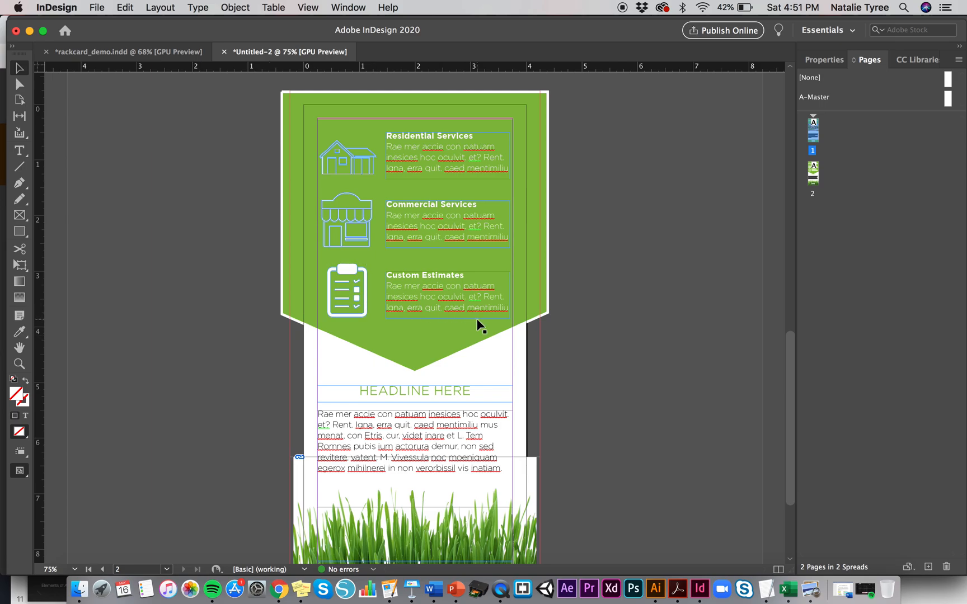
pyautogui.click(475, 294)
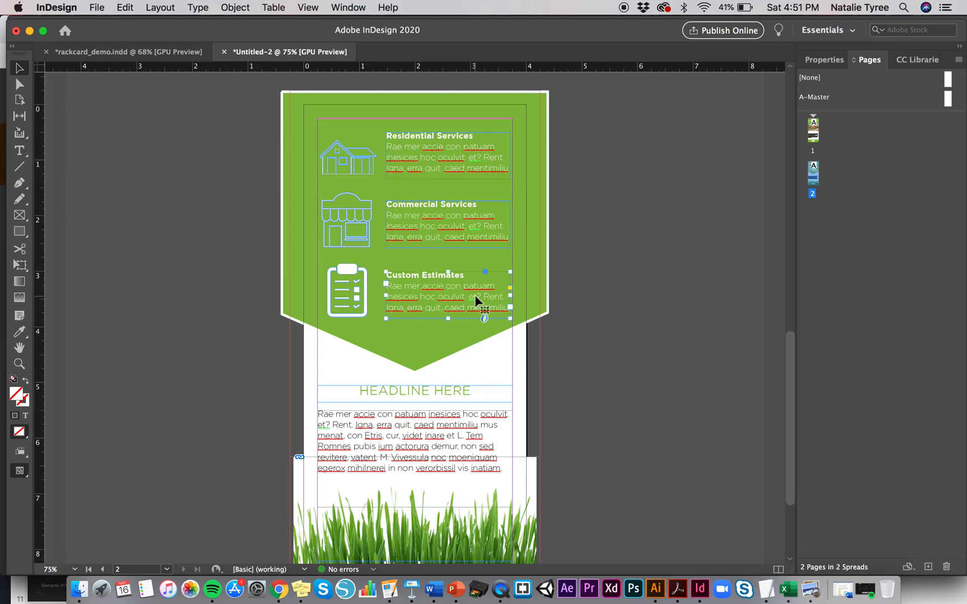
pyautogui.click(464, 224)
pyautogui.doubleClick(464, 230)
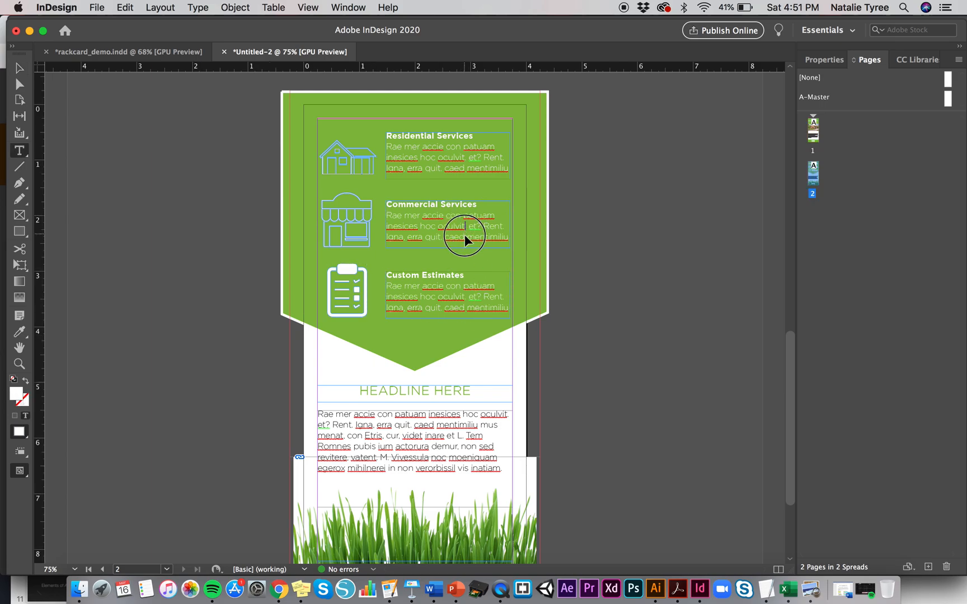
pyautogui.press('Escape')
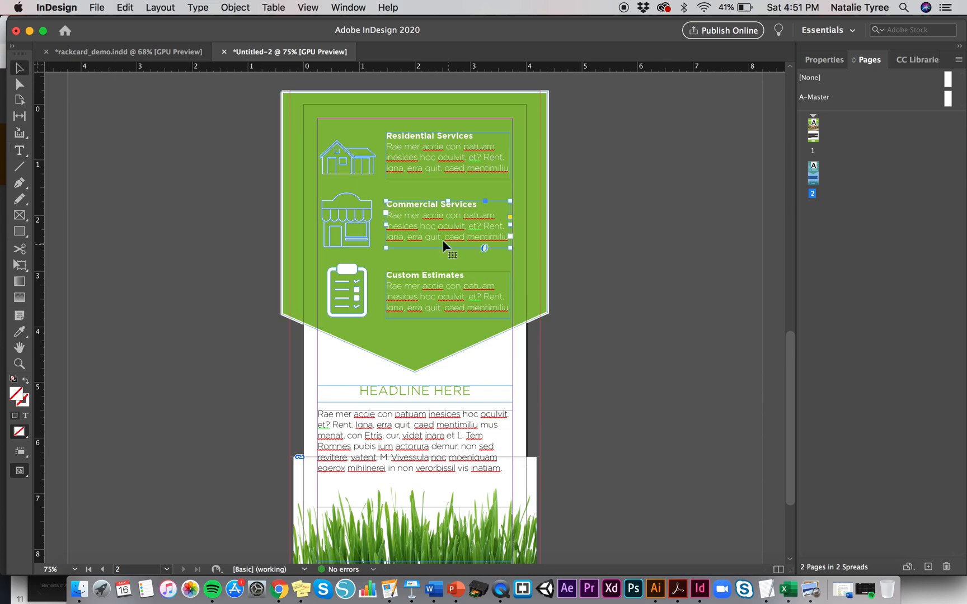
pyautogui.moveTo(437, 246); pyautogui.dragTo(436, 259)
pyautogui.moveTo(421, 154); pyautogui.dragTo(410, 177)
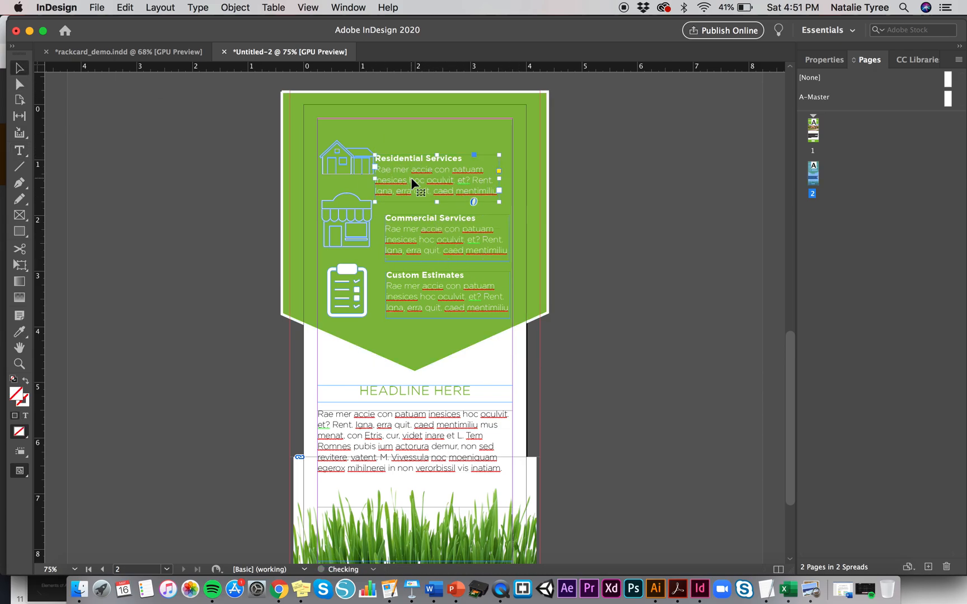
pyautogui.moveTo(412, 238); pyautogui.dragTo(384, 233)
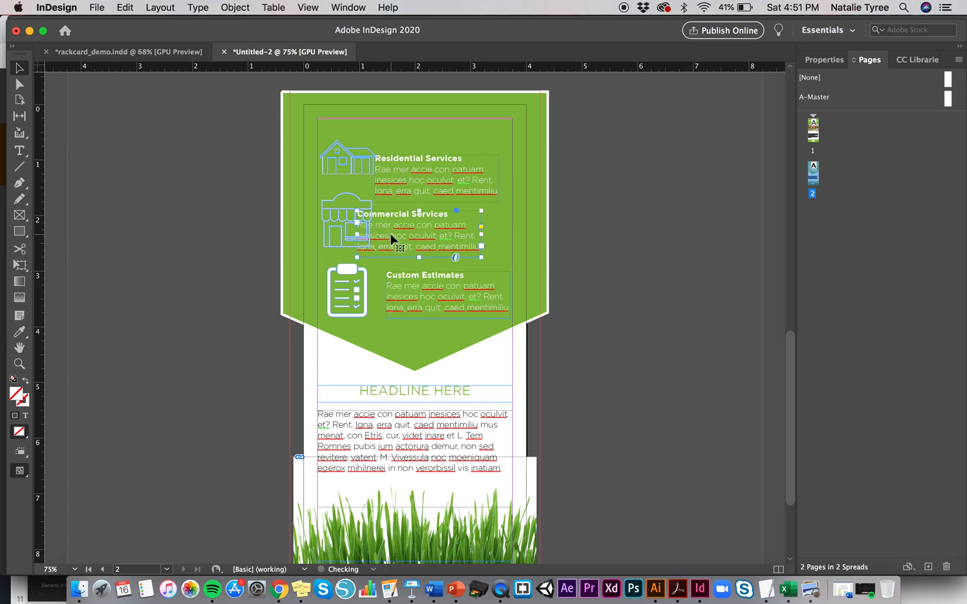
# Align the left edges of the Residential Services, Commercial Services and Custom Estimates text blocks
pyautogui.click(459, 295)
pyautogui.keyDown('shift'); pyautogui.click(449, 231); pyautogui.keyUp('shift')
pyautogui.keyDown('shift'); pyautogui.click(453, 174); pyautogui.keyUp('shift')
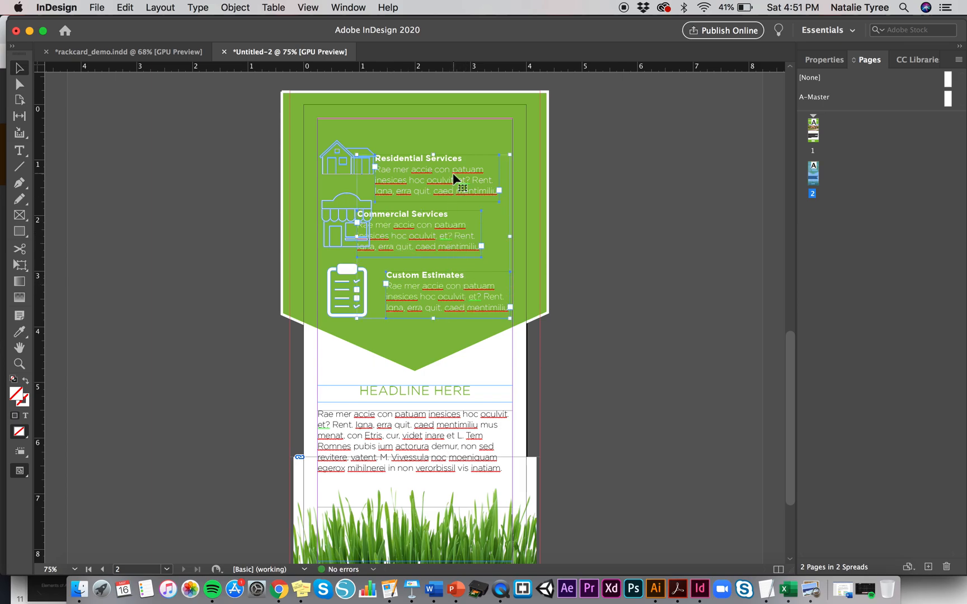
pyautogui.click(823, 59)
pyautogui.scroll(-5, 873, 311)
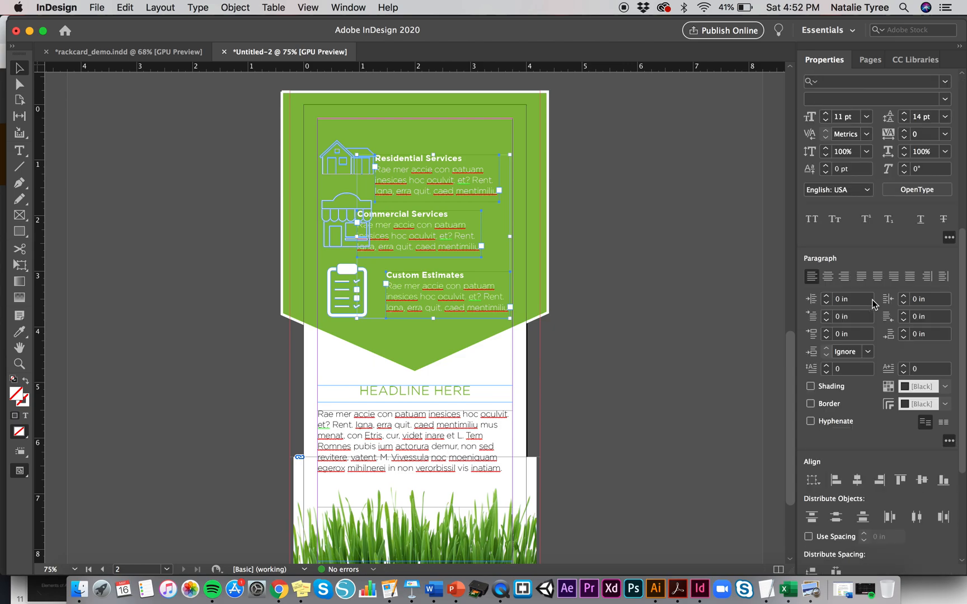
pyautogui.click(836, 480)
# Nudge the three service text blocks right to page 2's right margin and distribute them by vertical centers
pyautogui.press('Right')
pyautogui.press('Right')
pyautogui.press('Right')
pyautogui.press('Right')
pyautogui.press('Right')
pyautogui.press('Right')
pyautogui.press('Right')
pyautogui.press('Right')
pyautogui.press('Right')
pyautogui.press('Right')
pyautogui.press('Right')
pyautogui.press('Right')
pyautogui.press('Right')
pyautogui.press('Right')
pyautogui.press('Right')
pyautogui.press('Right')
pyautogui.press('Right')
pyautogui.press('Right')
pyautogui.press('Right')
pyautogui.press('Right')
pyautogui.press('Right')
pyautogui.press('Right')
pyautogui.press('Right')
pyautogui.press('Right')
pyautogui.press('Right')
pyautogui.press('Right')
pyautogui.press('Right')
pyautogui.press('Right')
pyautogui.press('Right')
pyautogui.press('Right')
pyautogui.press('Right')
pyautogui.press('Right')
pyautogui.press('Right')
pyautogui.press('Right')
pyautogui.press('Right')
pyautogui.press('Right')
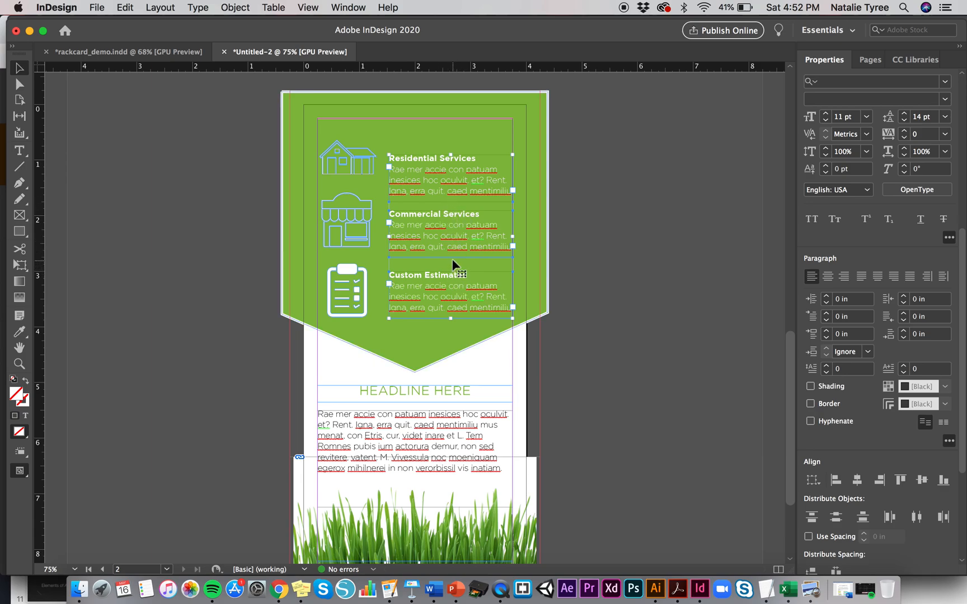
pyautogui.click(837, 517)
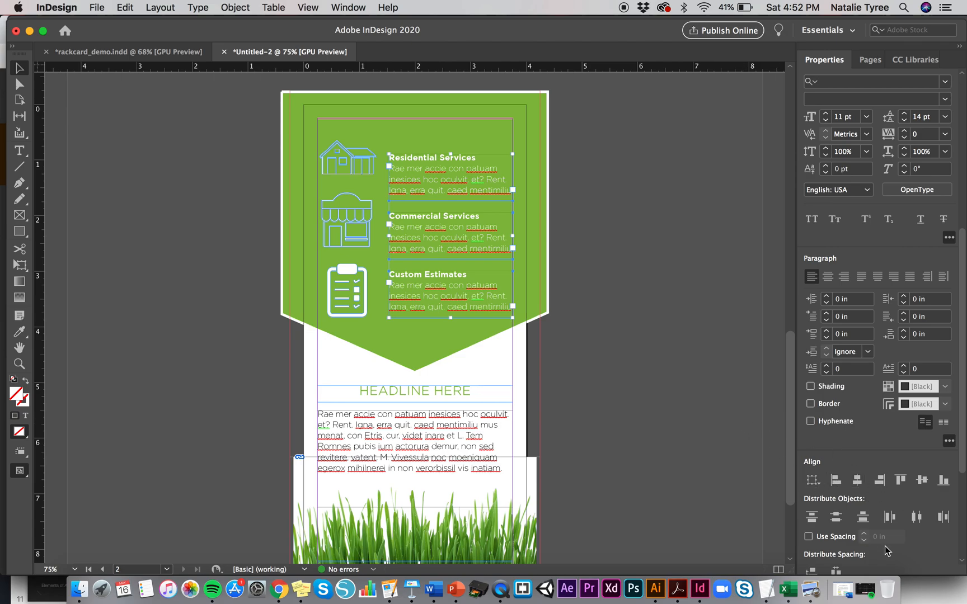
pyautogui.click(647, 244)
# Check the realigned service text on page 2 and the page 1 layout in Preview mode, ending in Normal mode
pyautogui.click(21, 472)
pyautogui.moveTo(20, 472); pyautogui.dragTo(52, 498)
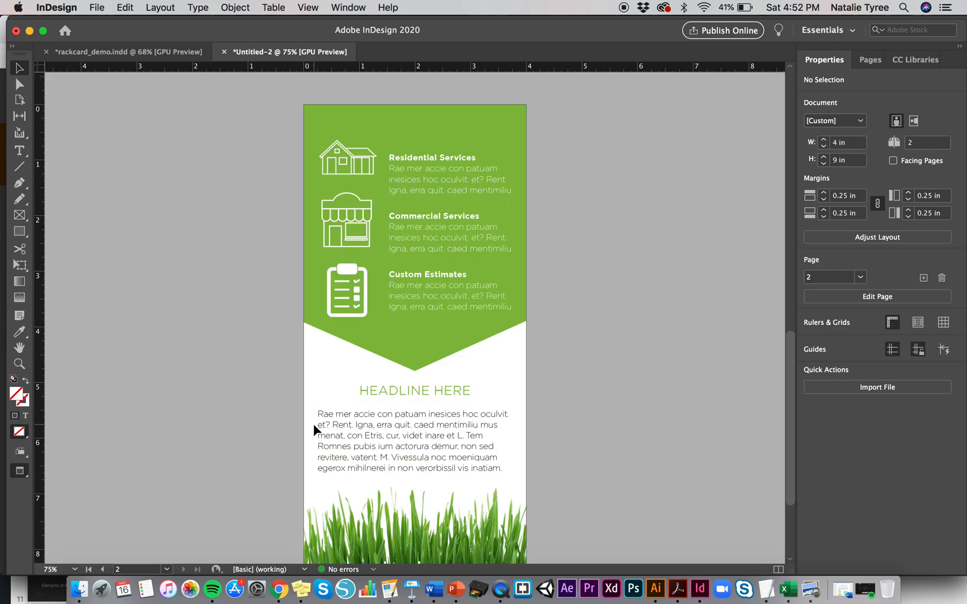
pyautogui.scroll(-3, 615, 389)
pyautogui.scroll(6, 615, 388)
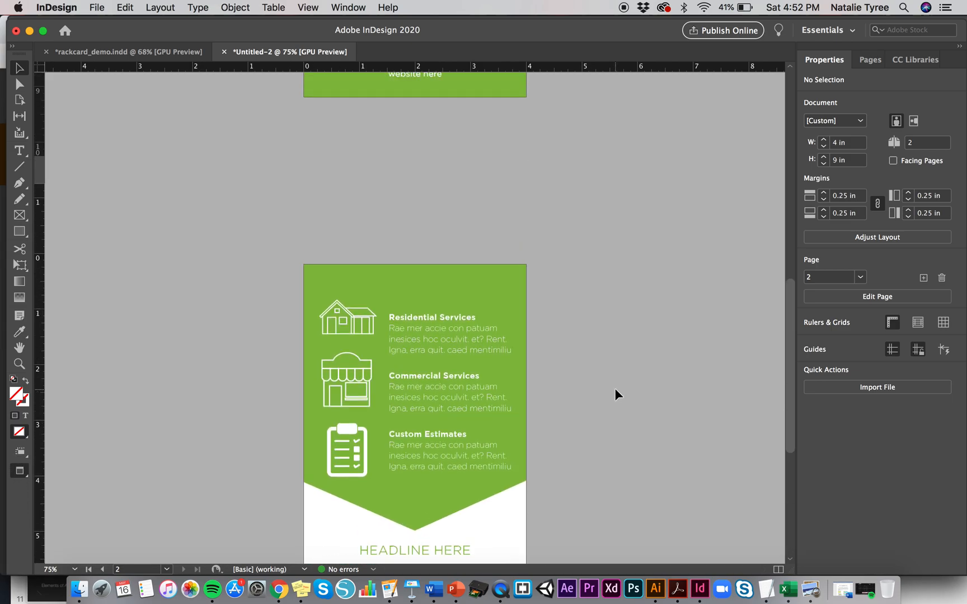
pyautogui.scroll(8, 614, 388)
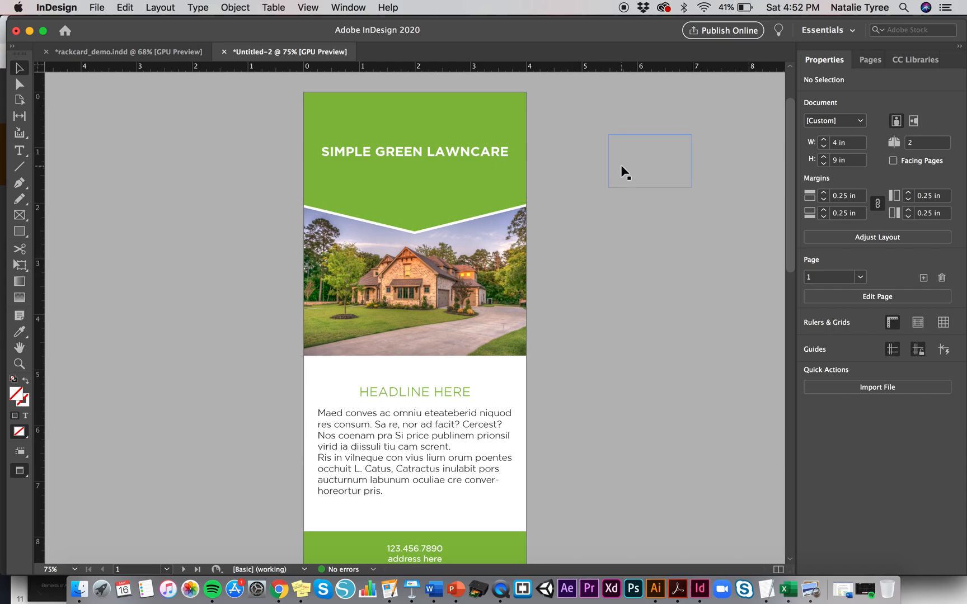
pyautogui.moveTo(24, 474); pyautogui.dragTo(50, 486)
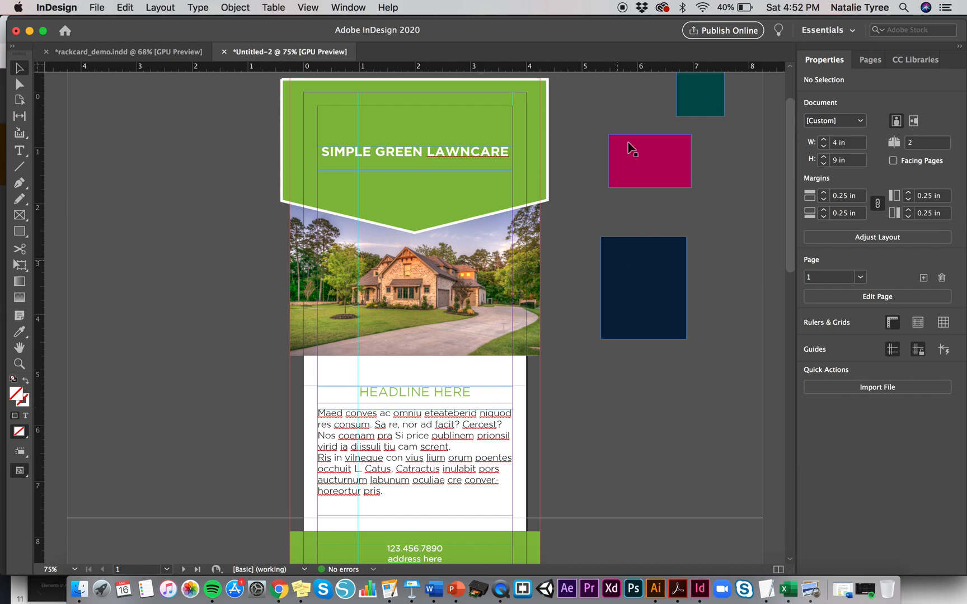